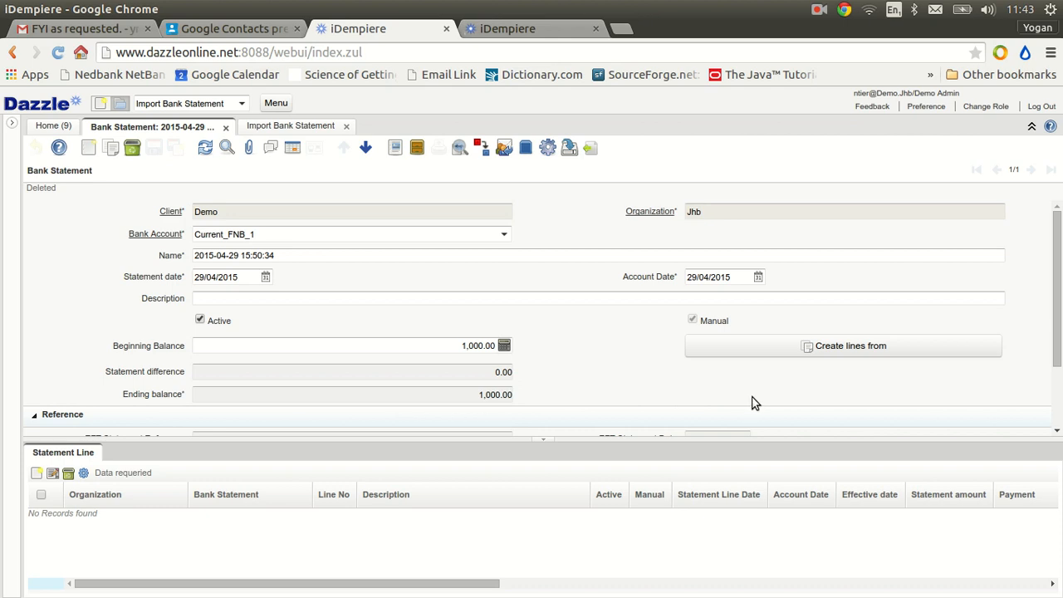
left_click(90, 460)
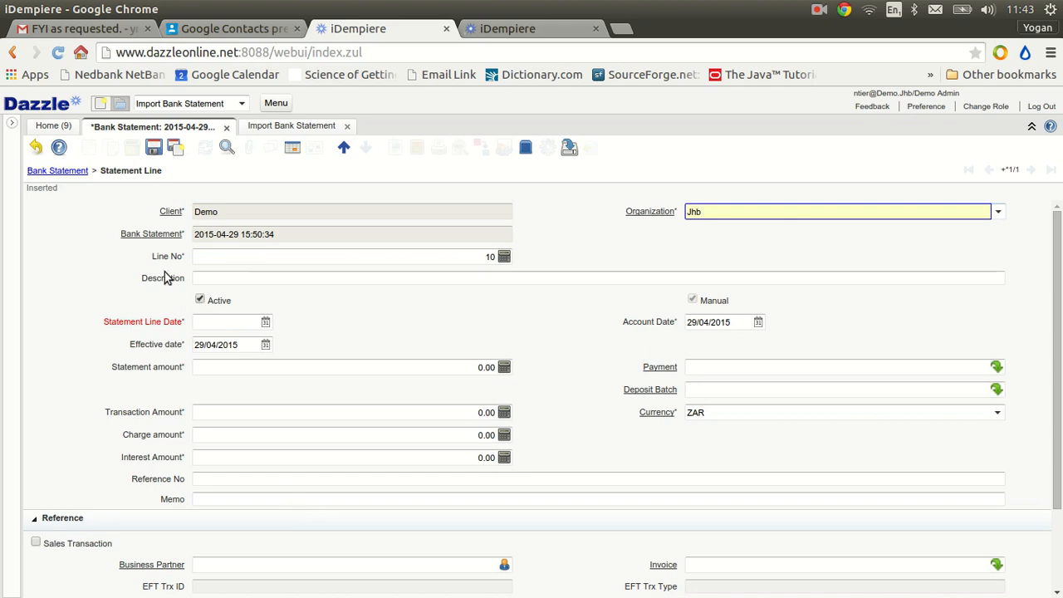
left_click(35, 150)
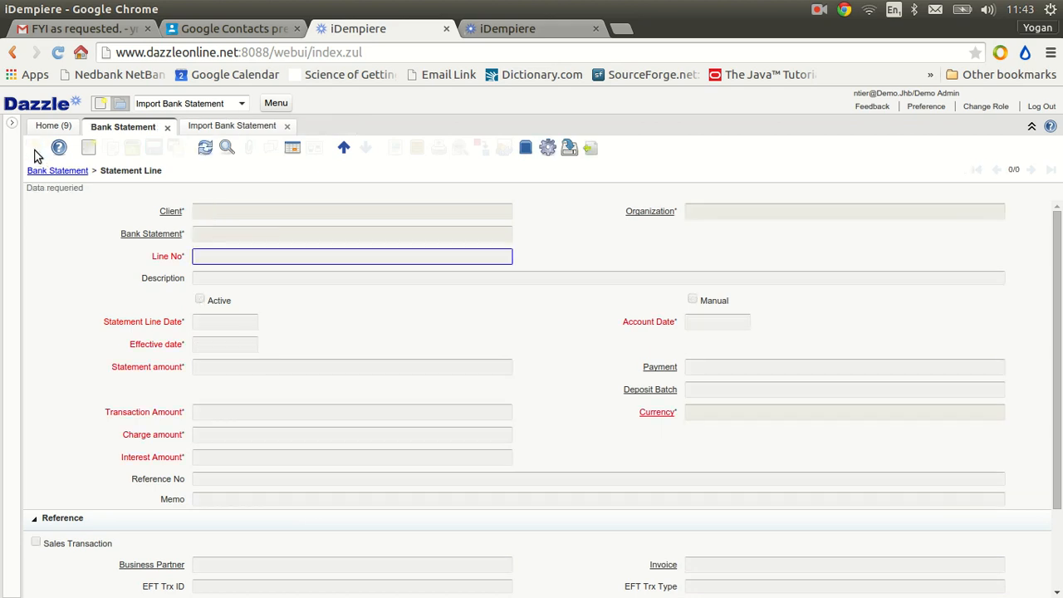
left_click(343, 147)
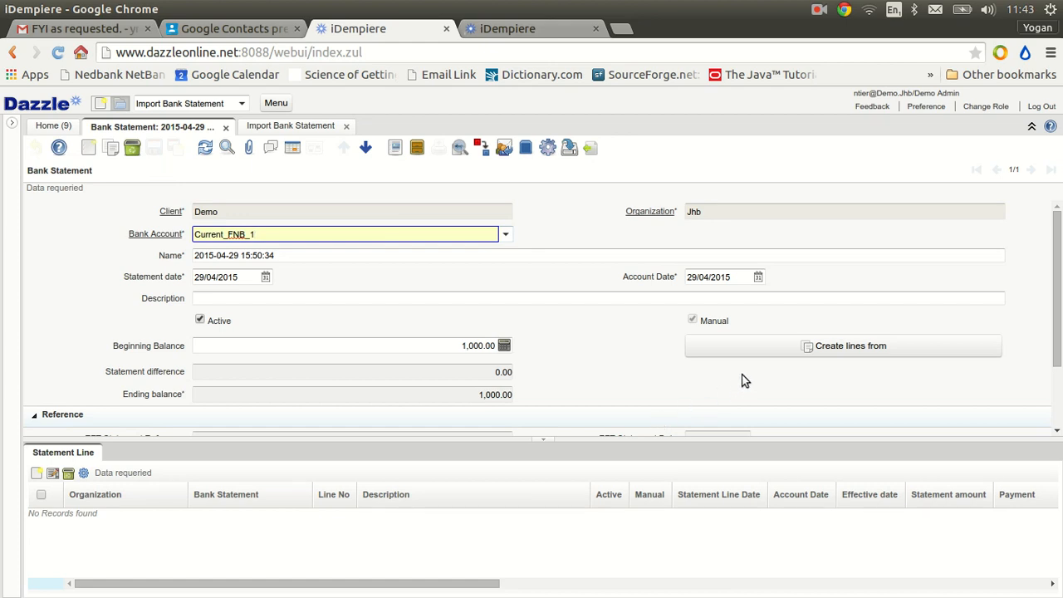
List the payments available for creating lines on the Current_FNB_1 bank statement, with the ending transaction date cleared
left_click(834, 359)
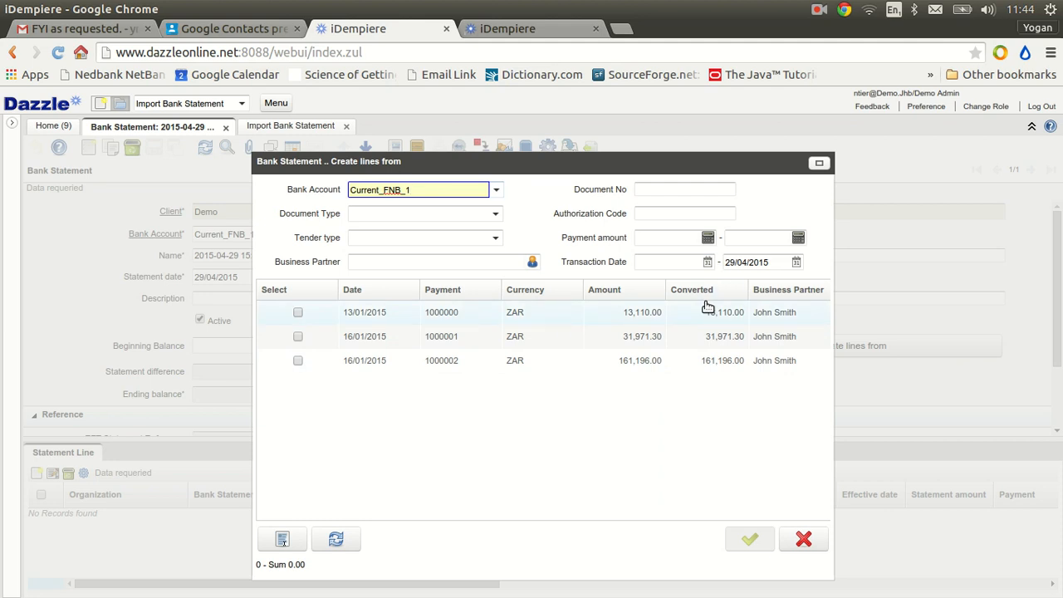
triple_click(773, 266)
key("BackSpace")
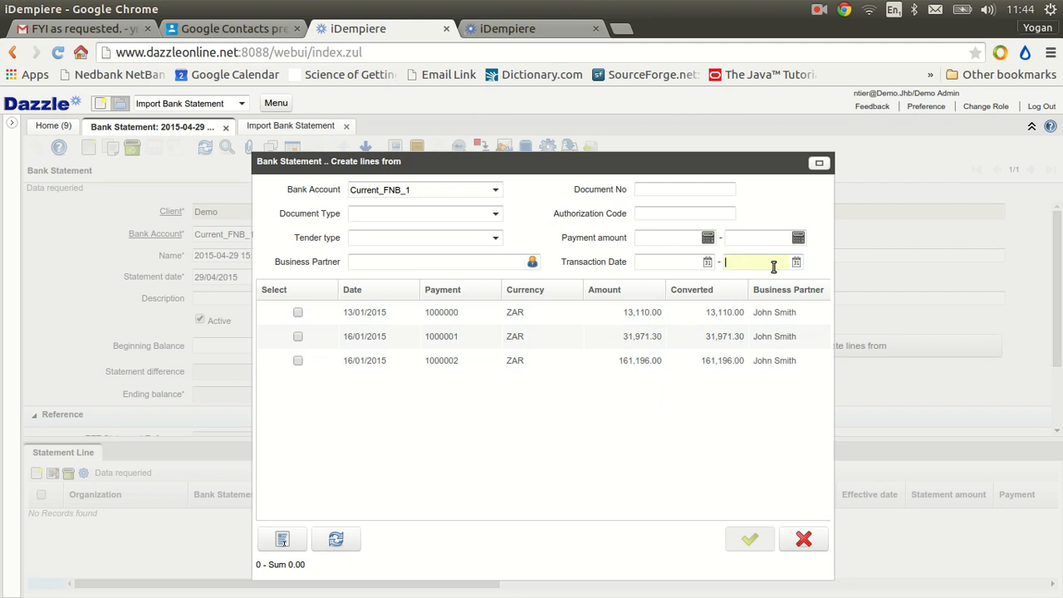
left_click(339, 541)
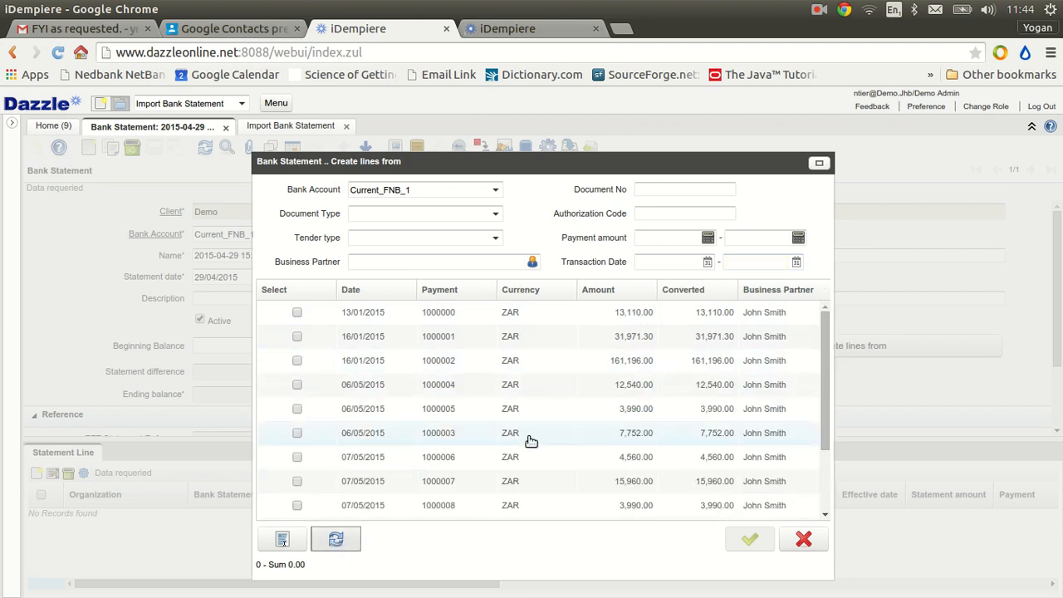
scroll(531, 441, "down", 3)
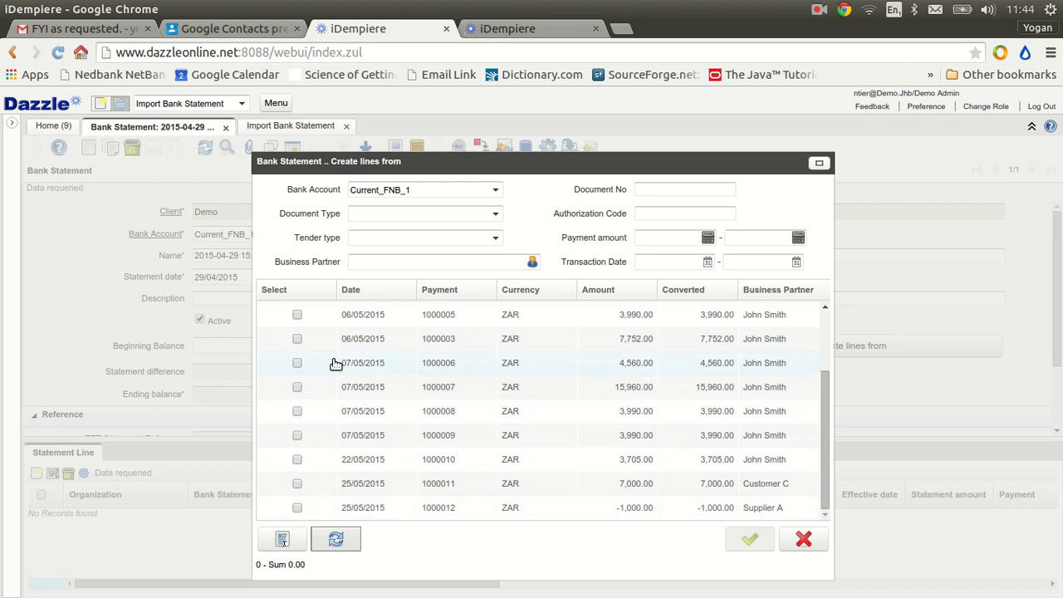
Try selecting all listed payments except the 4,560.00 and 15,960.00 ones, and dismiss the dialog without creating statement lines
left_click(298, 317)
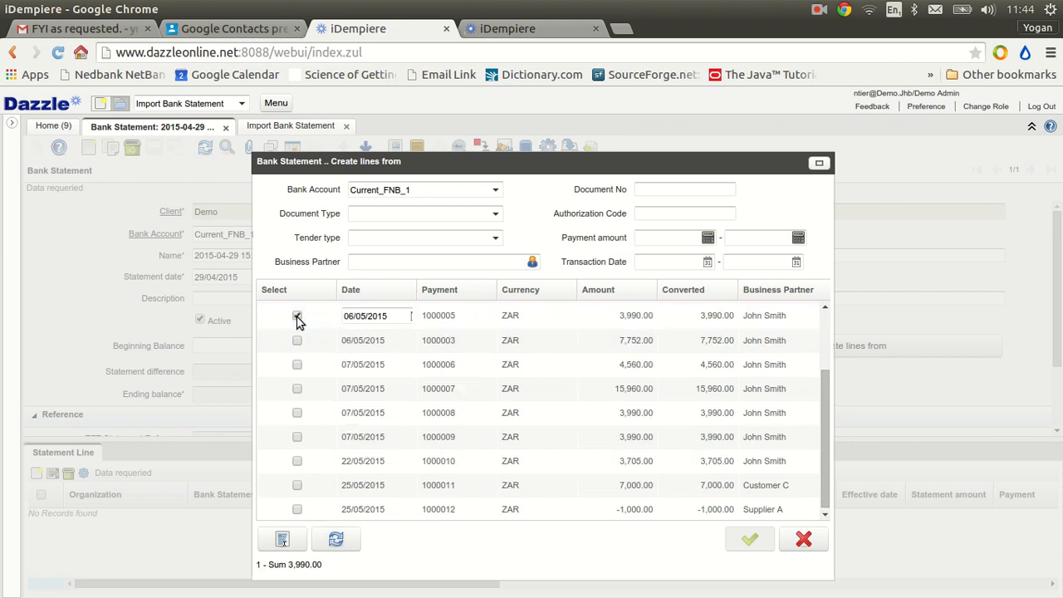
left_click(297, 366)
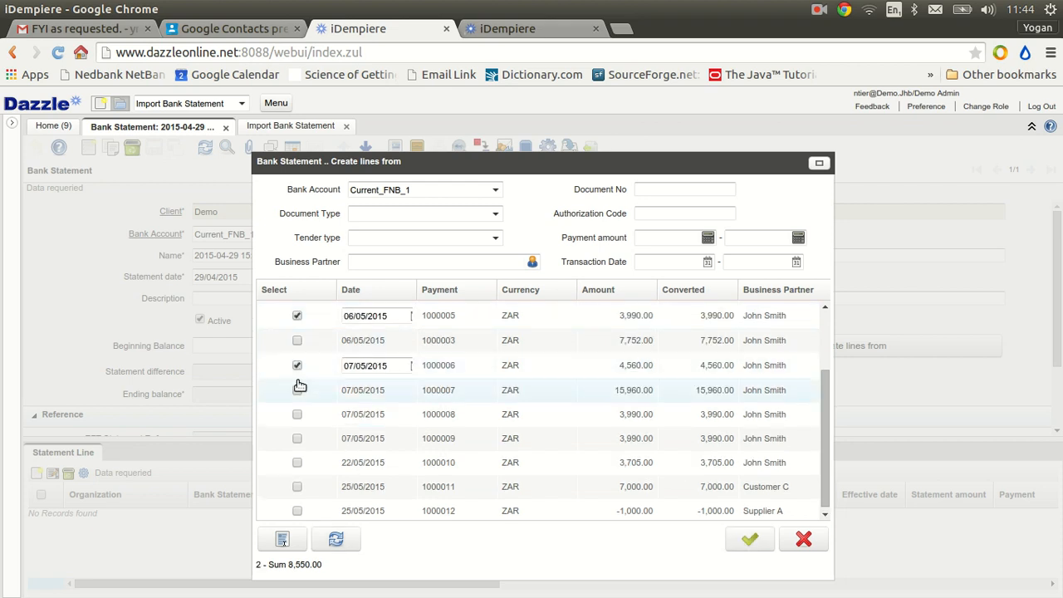
left_click(298, 390)
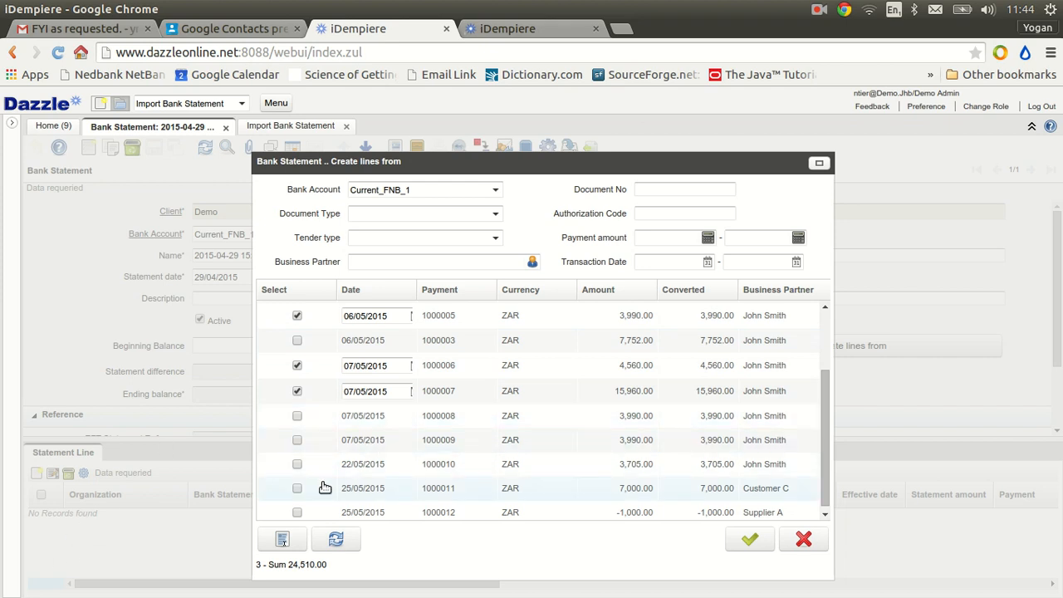
left_click(281, 541)
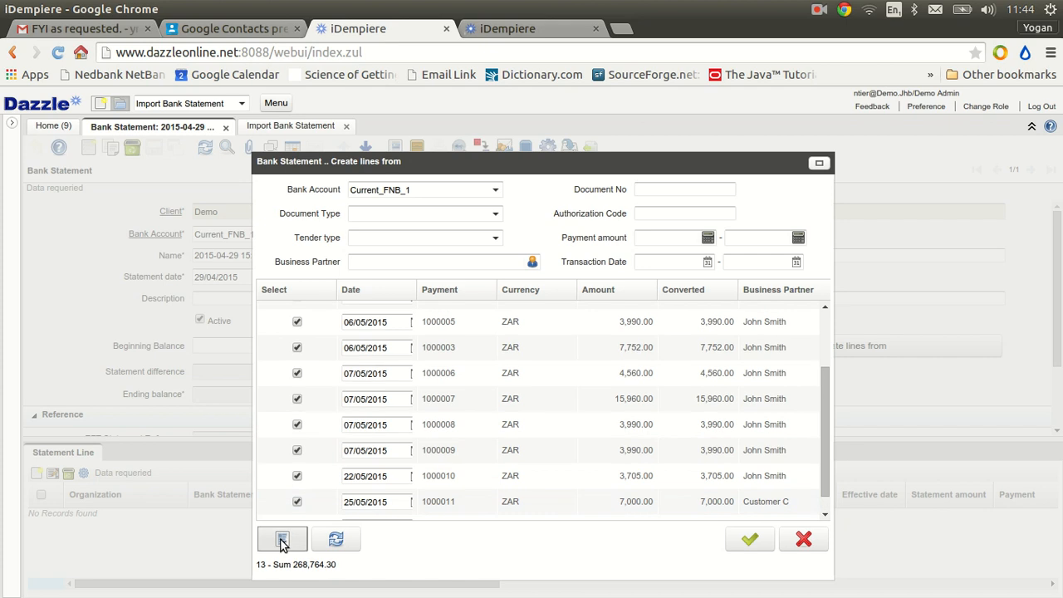
left_click(297, 373)
left_click(297, 398)
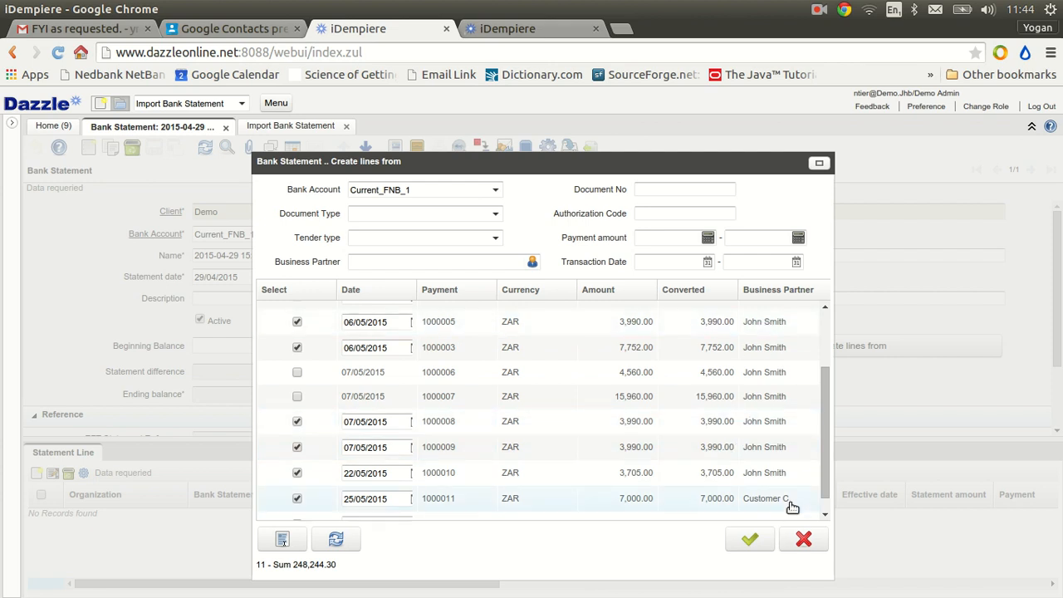
left_click(803, 540)
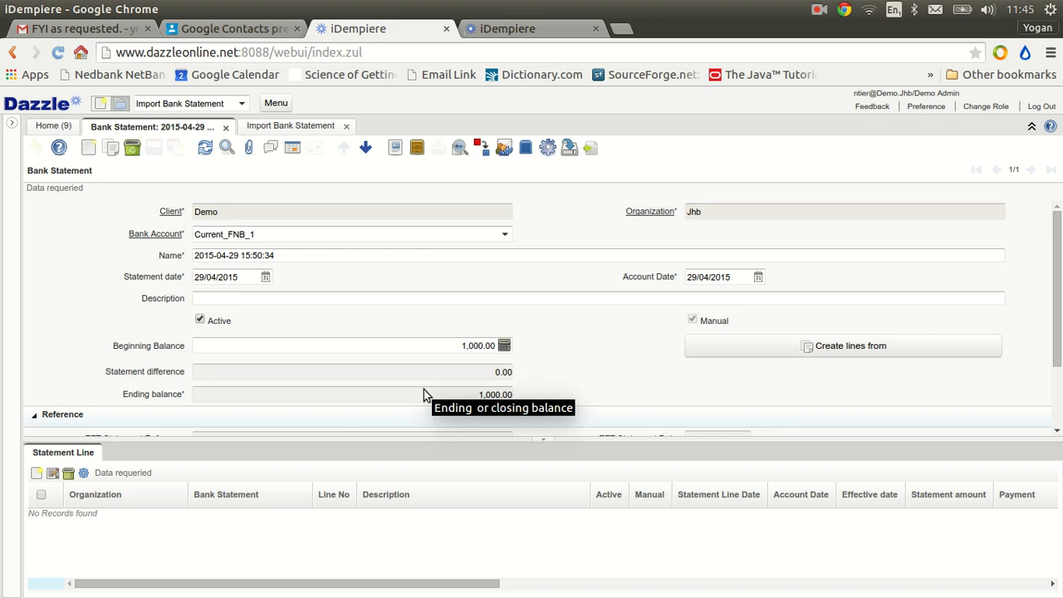
Switch to LibreOffice Calc and examine the bank statement rows in example1.csv
key("alt+Tab")
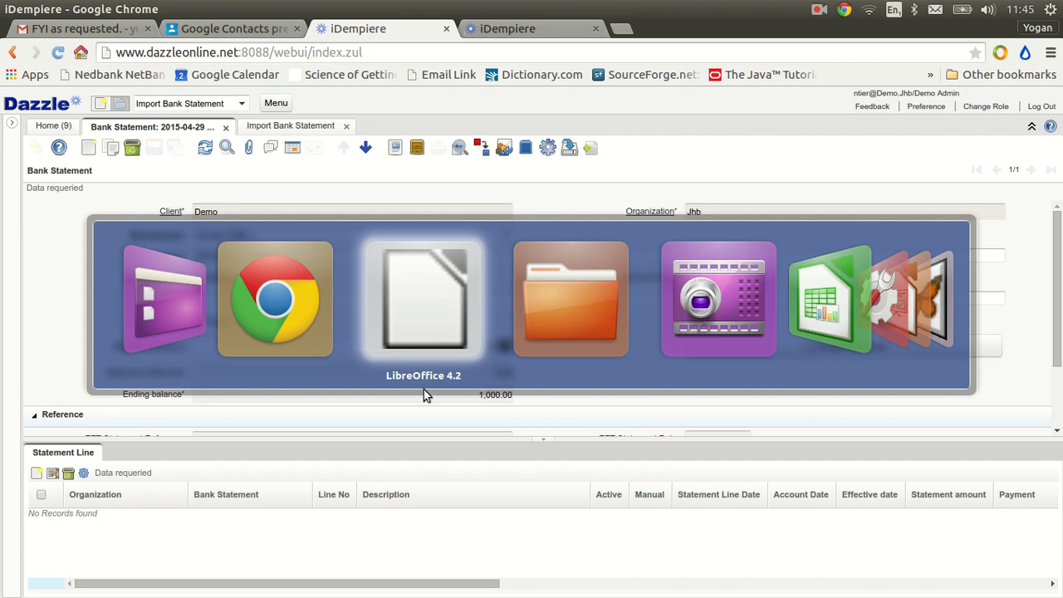
key("alt+Tab")
key("alt+Tab")
key("alt+Tab")
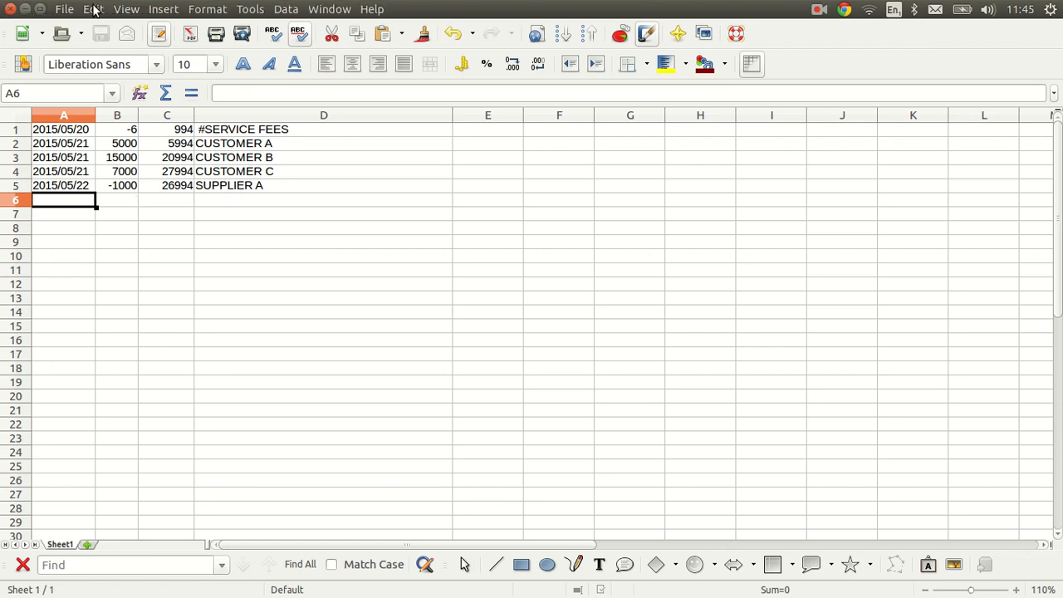
Try saving a copy of the example1 spreadsheet in Text CSV (.csv) format, and dismiss the save dialog
left_click(64, 9)
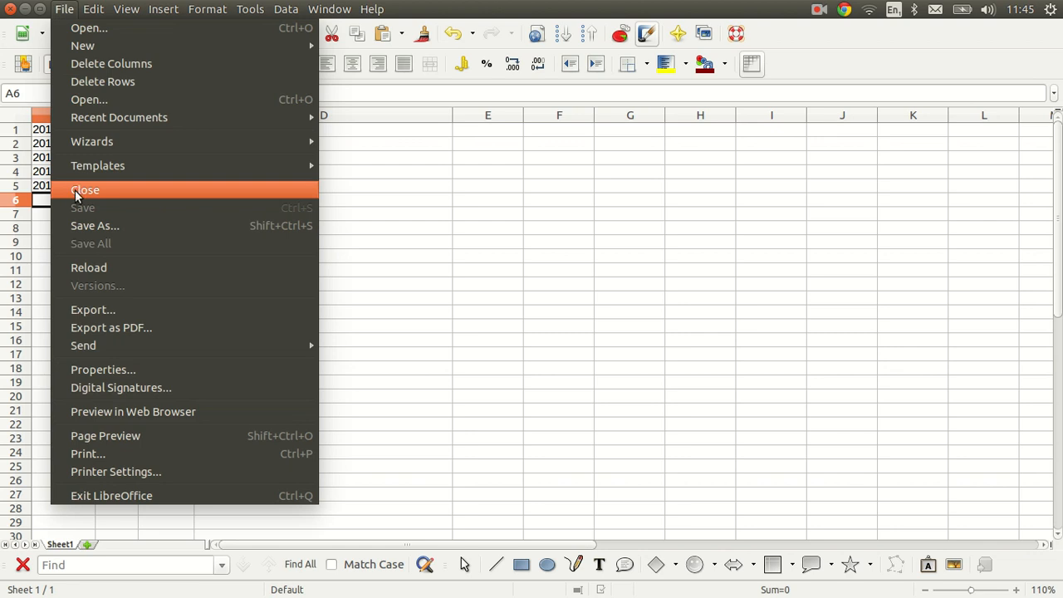
left_click(96, 226)
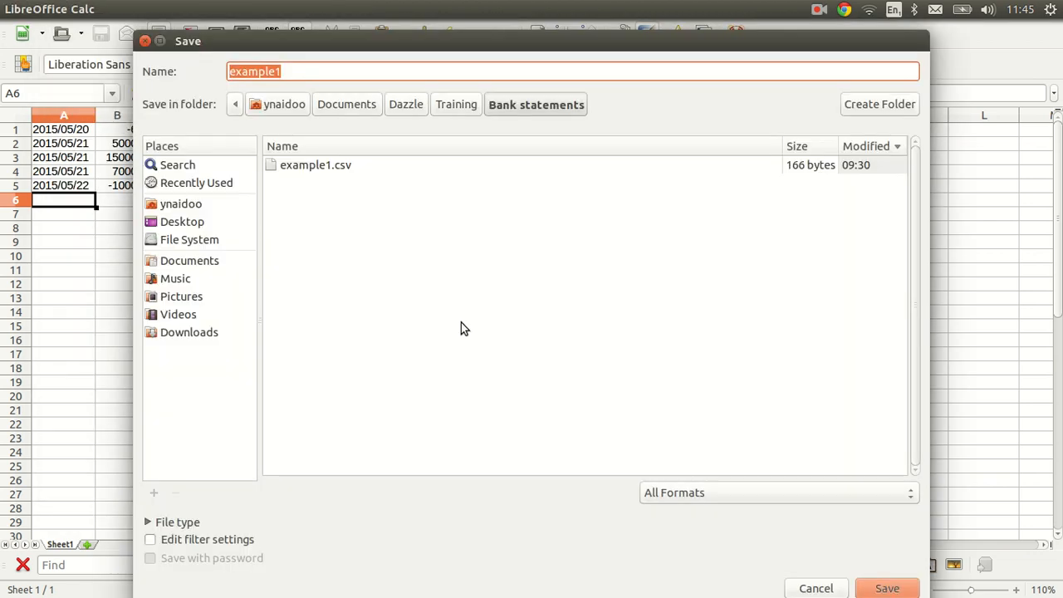
left_click(719, 494)
scroll(719, 496, "down", 5)
scroll(718, 496, "down", 4)
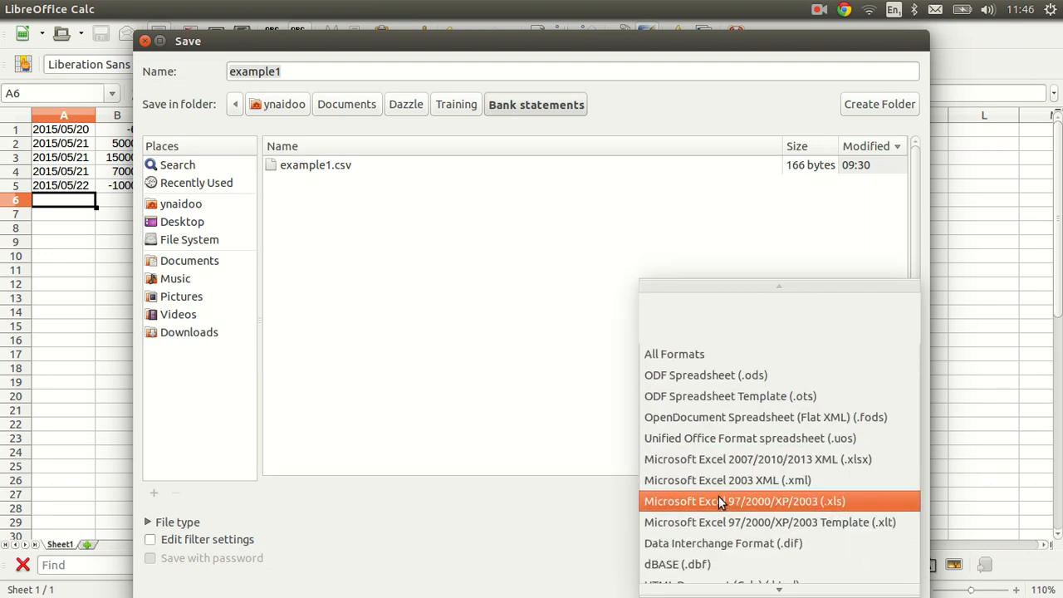
scroll(719, 497, "down", 1)
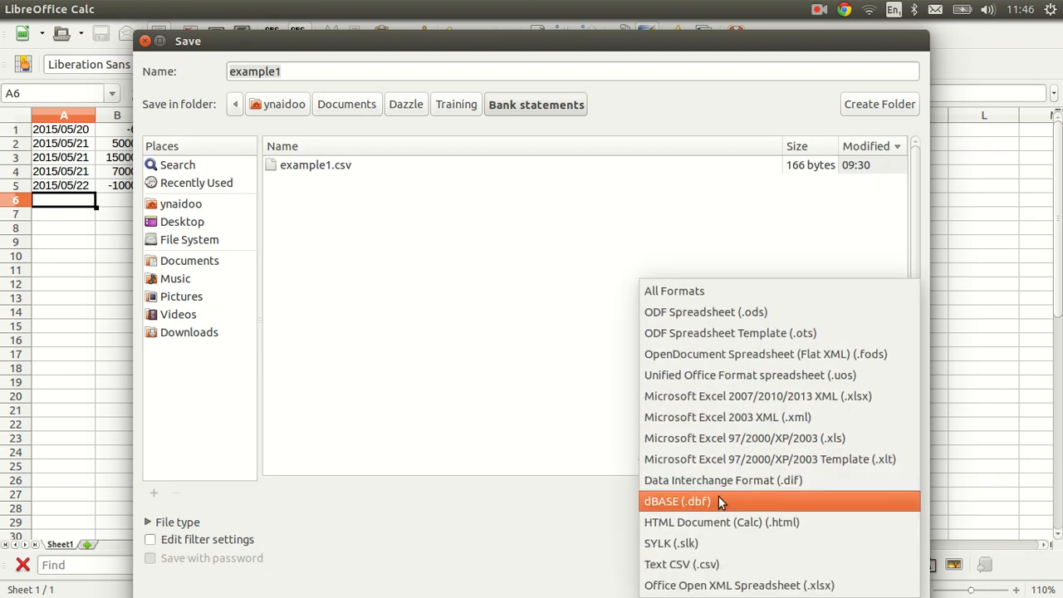
left_click(686, 564)
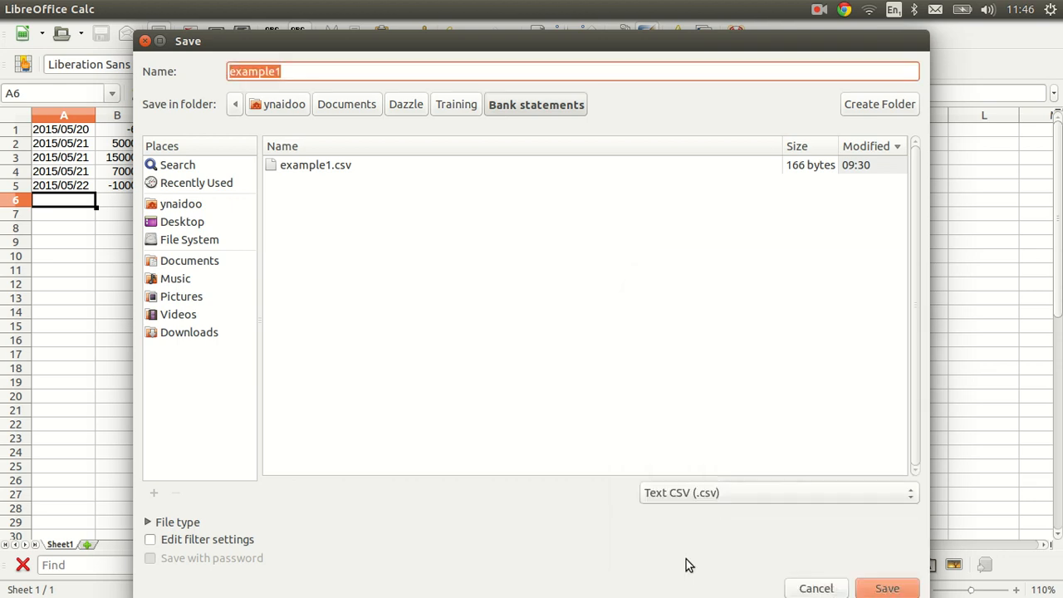
left_click(816, 589)
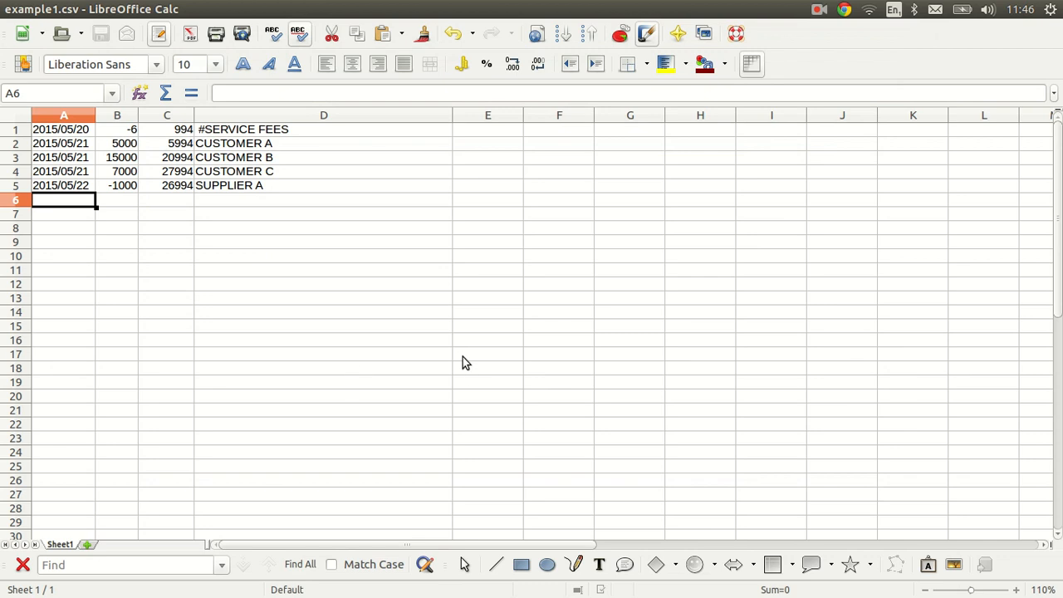
Switch back to iDempiere in Chrome and run Delete Import on the I_BankStatement_Import Bank Statement table, closing the process window at the end
key("alt+Tab")
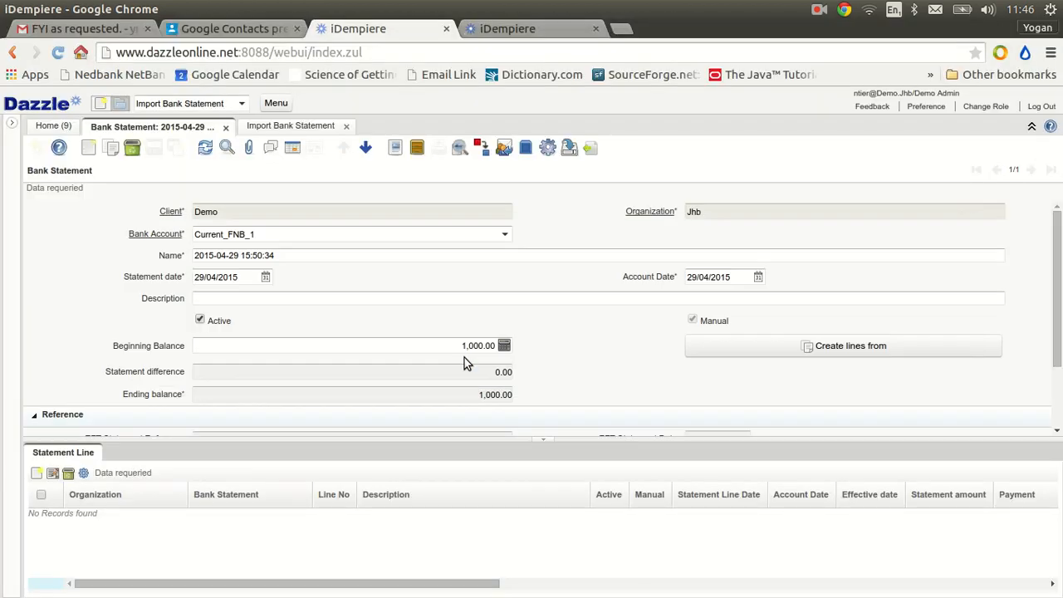
left_click(202, 103)
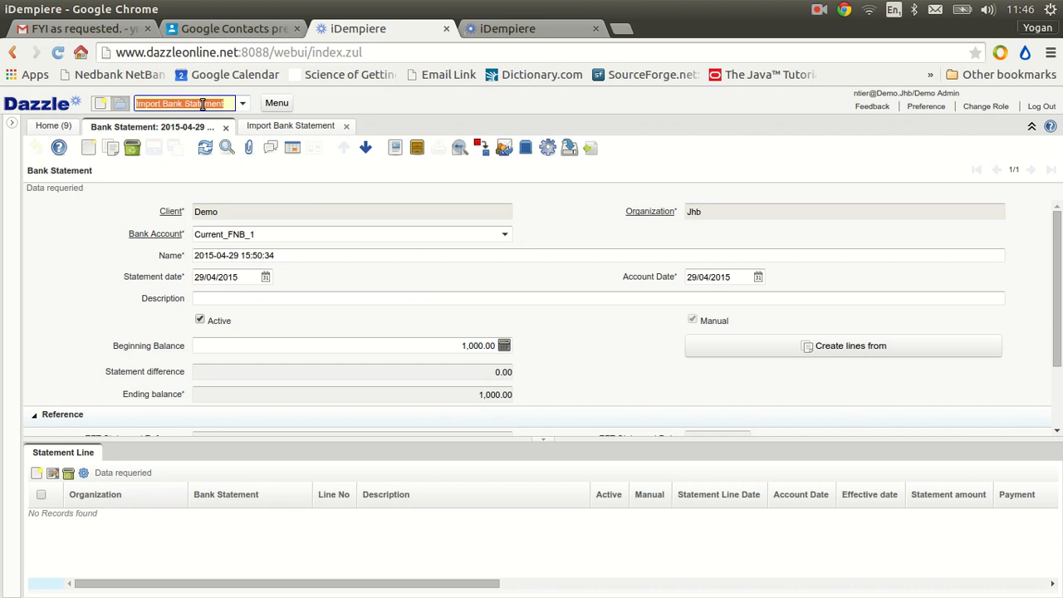
type("delete")
left_click(188, 121)
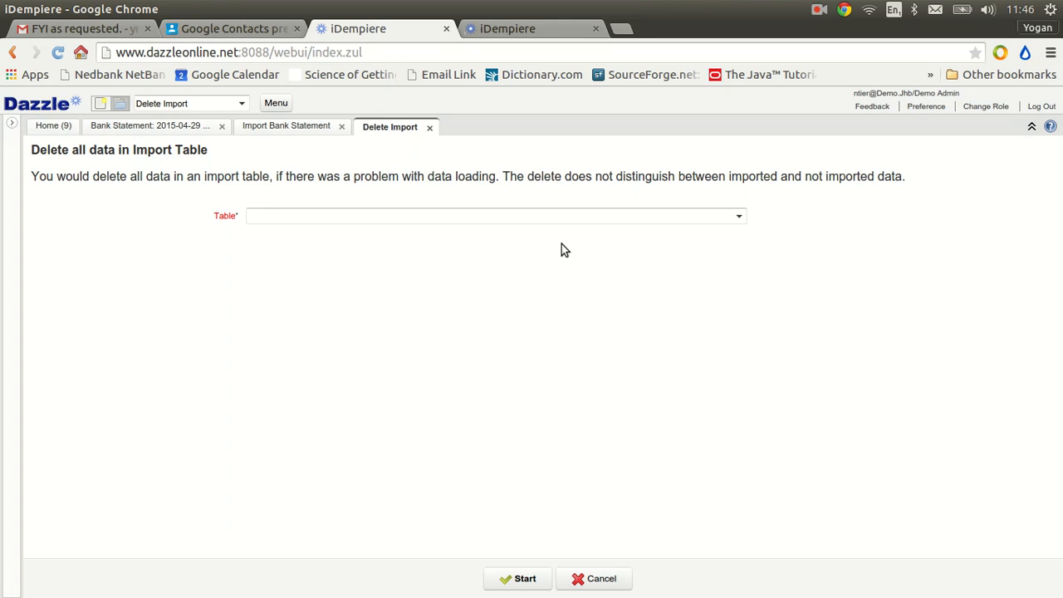
left_click(739, 216)
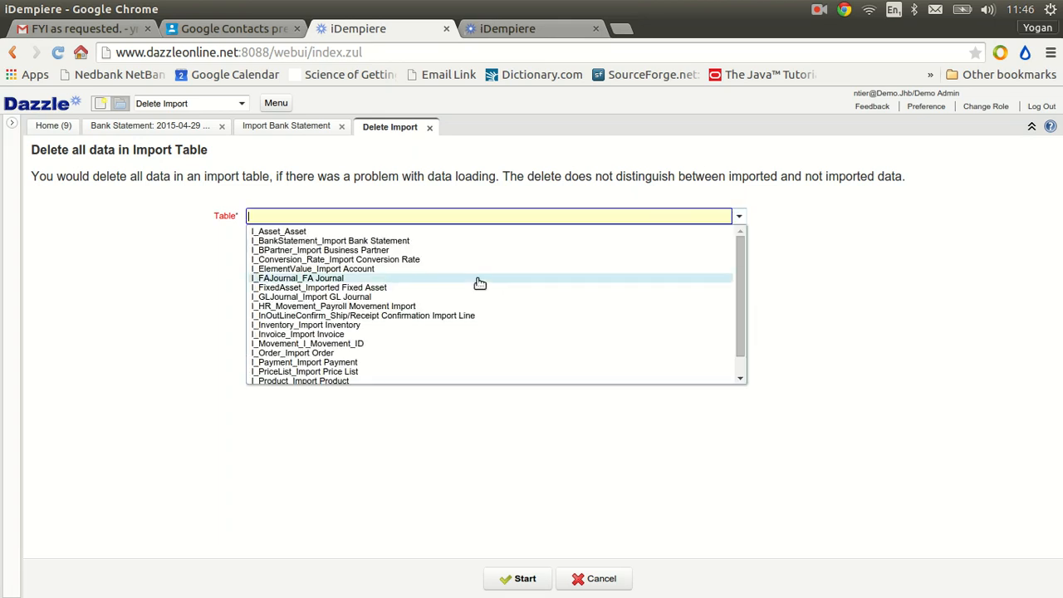
left_click(386, 241)
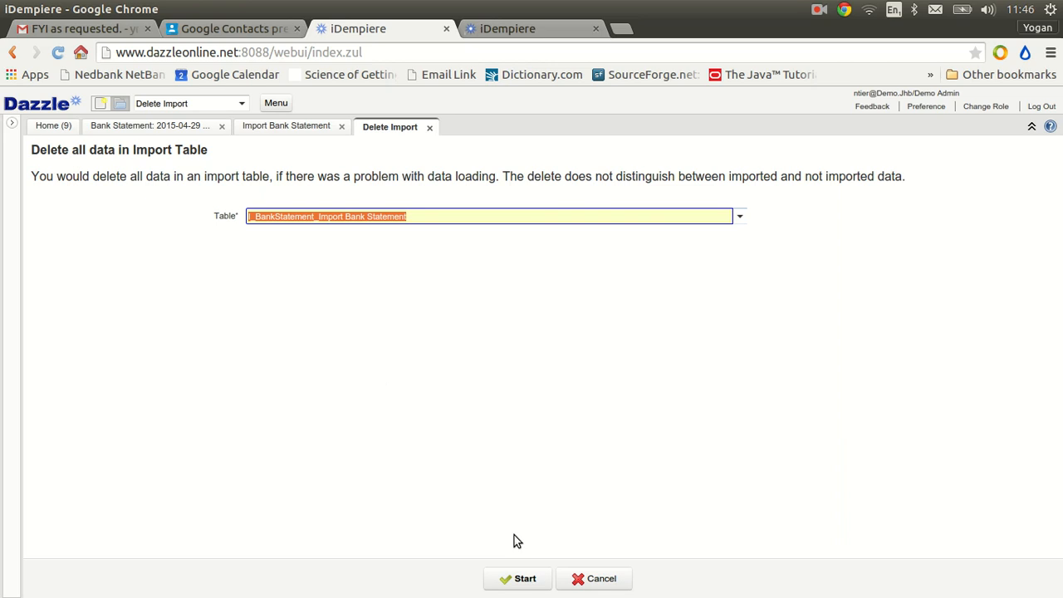
left_click(532, 578)
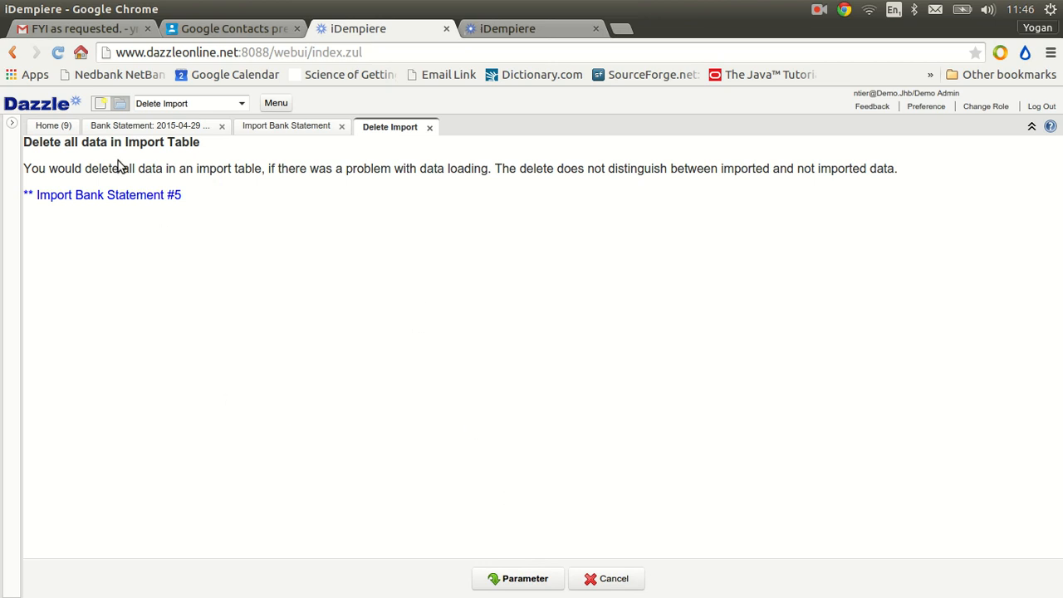
left_click(431, 128)
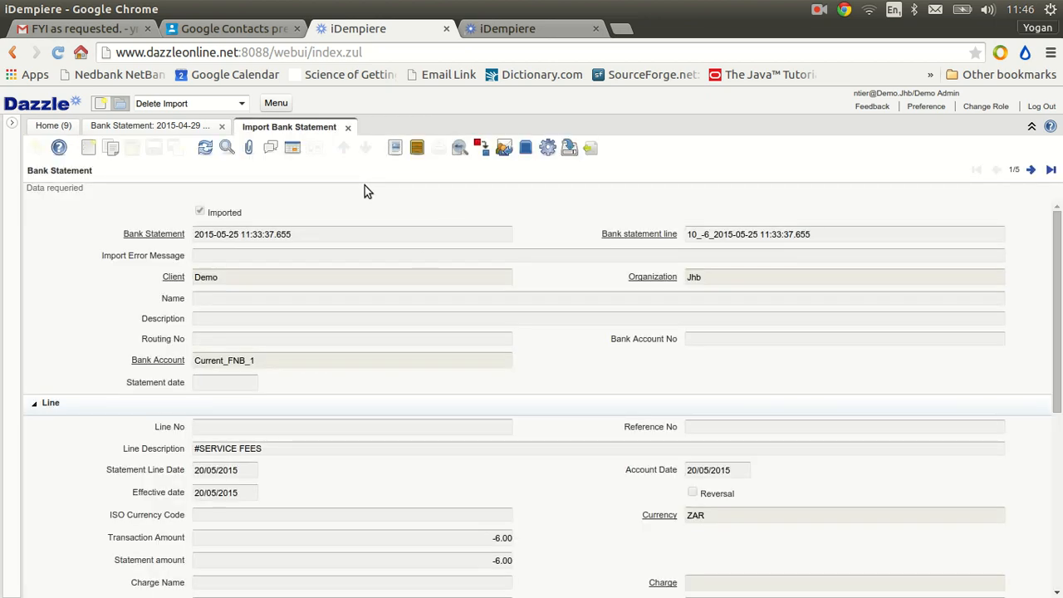
Close the Import Bank Statement window and open the Import File Loader by searching for "import"
left_click(347, 127)
left_click(193, 103)
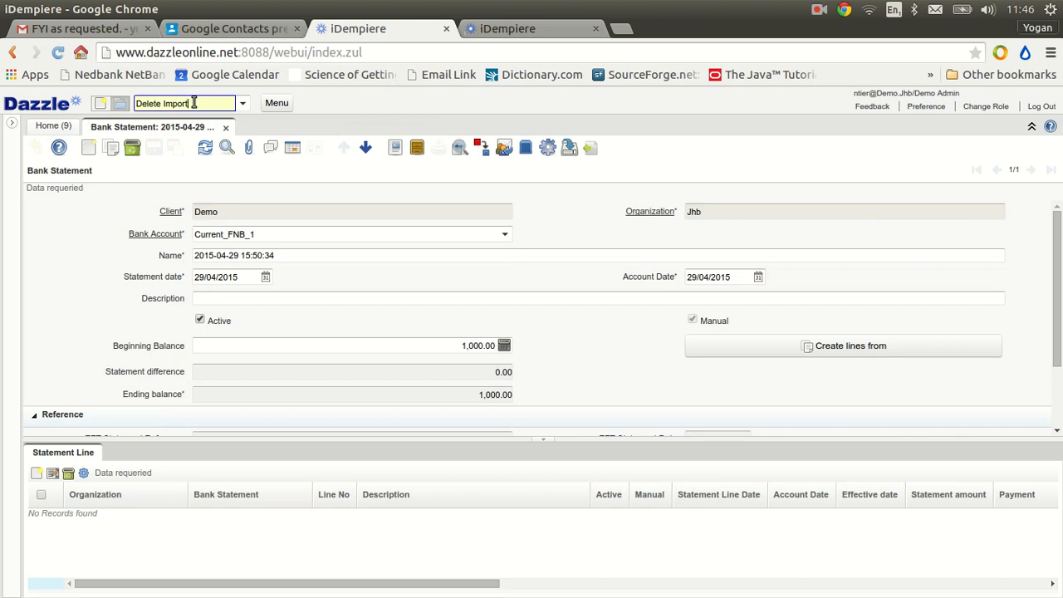
type("import")
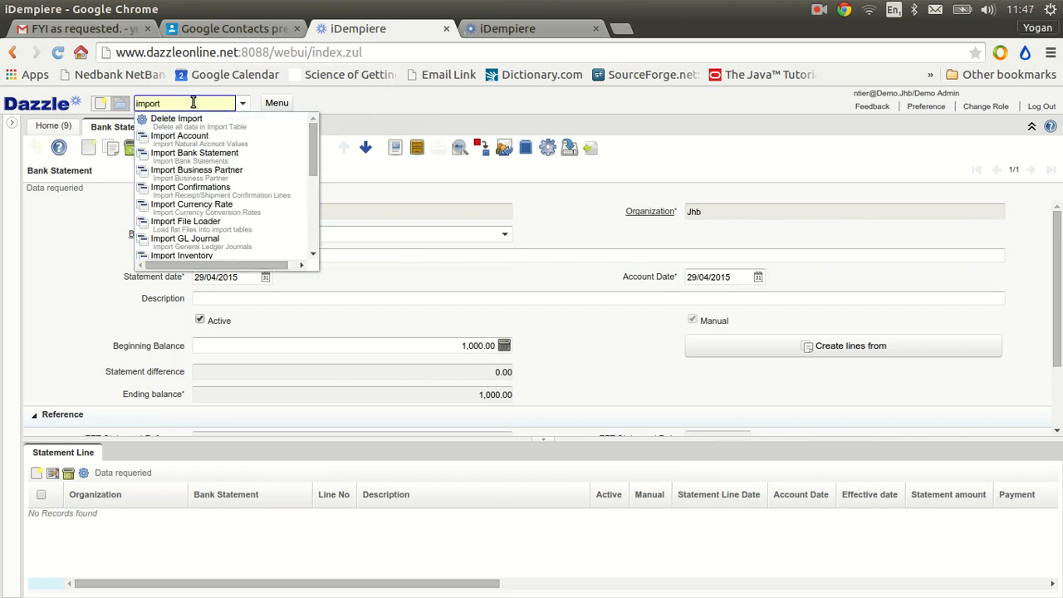
left_click(208, 224)
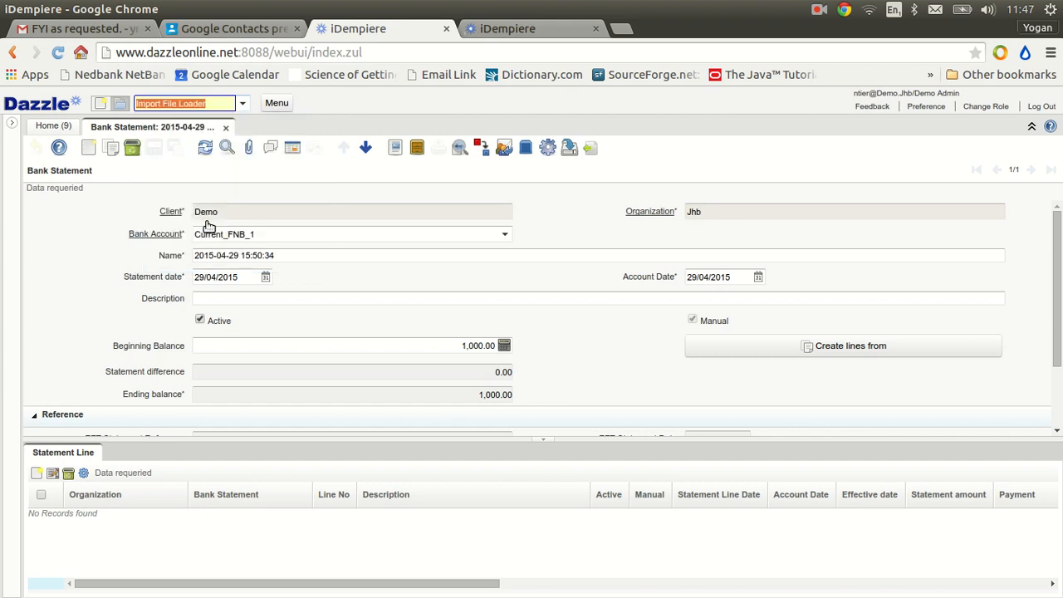
Set the import format to FNB and load example1.csv from the Bank statements folder into the file loader
left_click(490, 154)
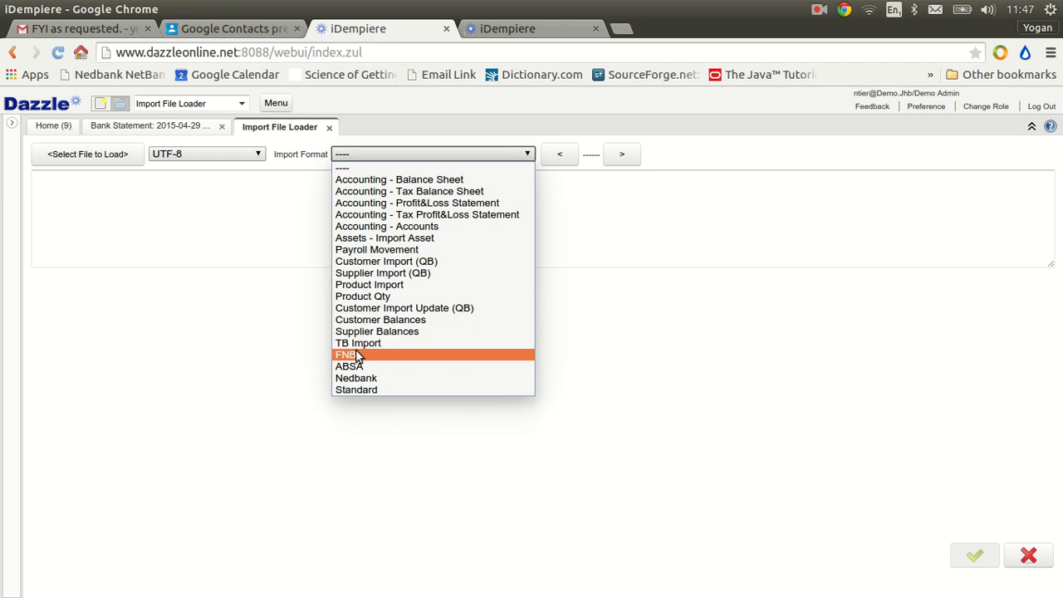
left_click(357, 355)
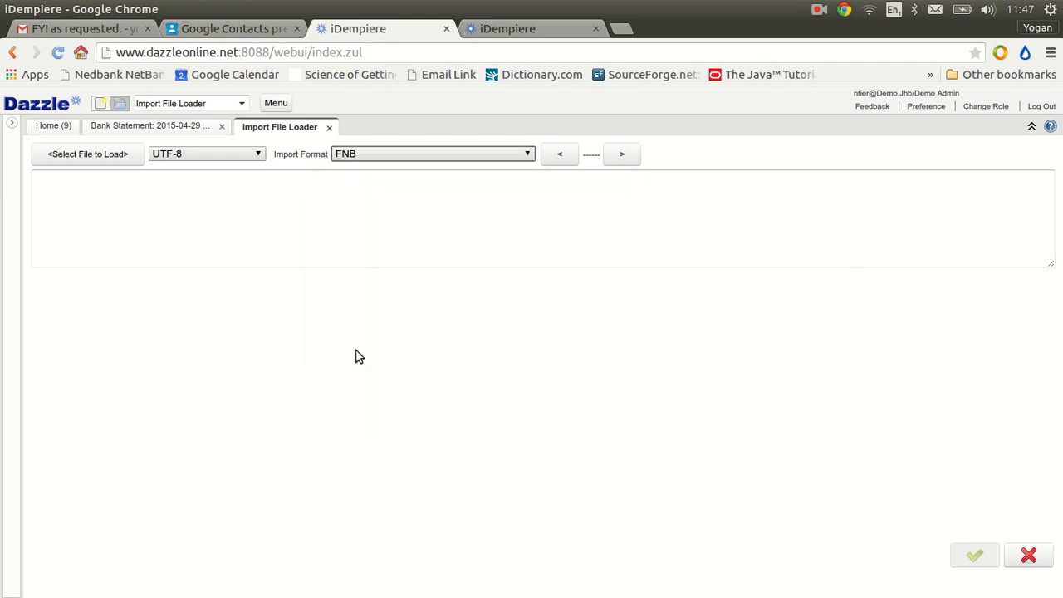
left_click(95, 158)
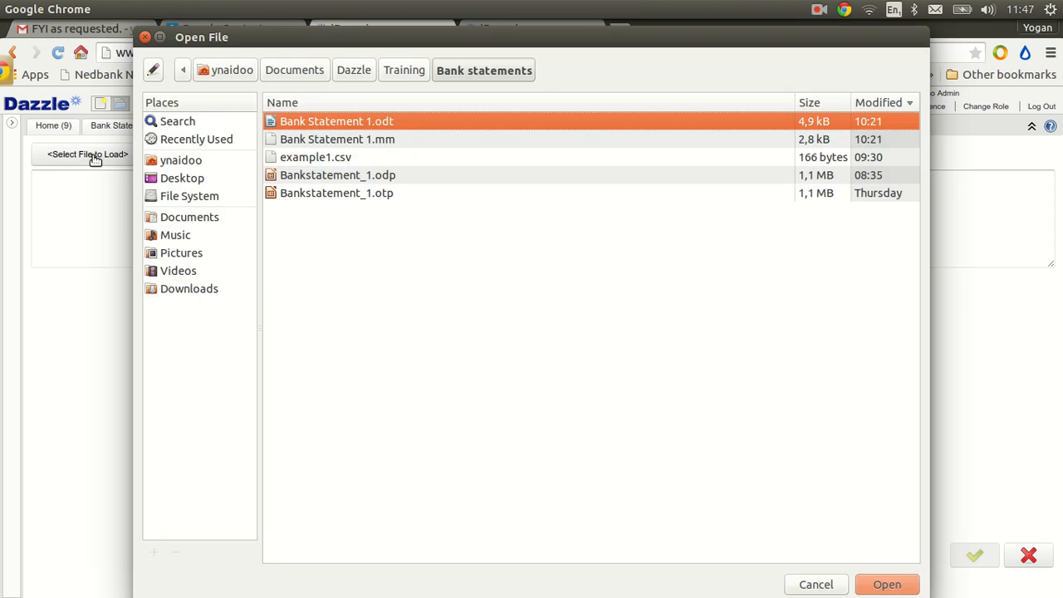
left_click(330, 159)
left_click(889, 584)
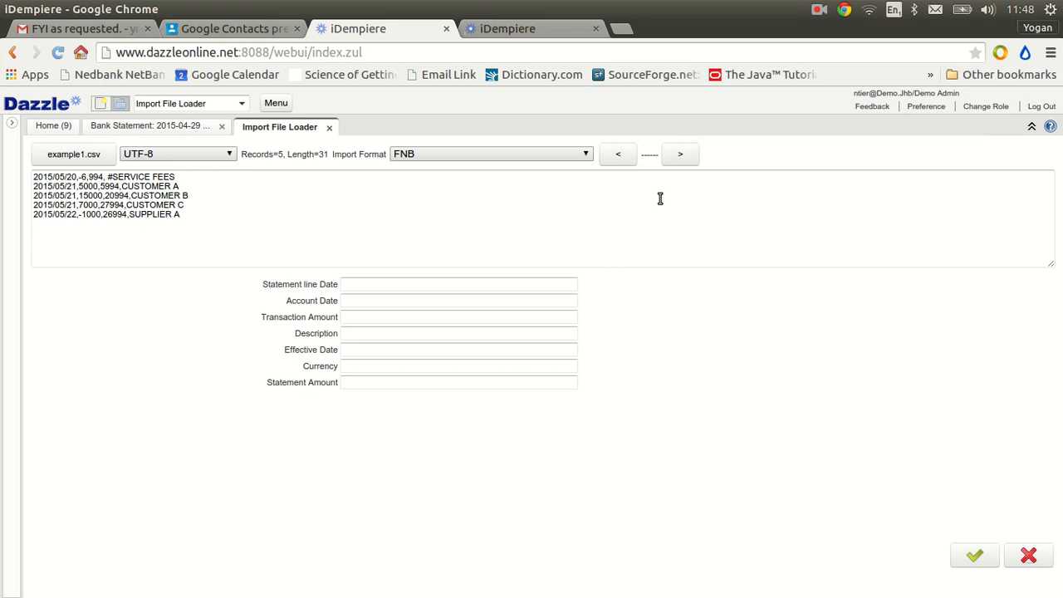
Preview the first three records of example1.csv in the Import File Loader, run the load, and dismiss the result message
left_click(680, 158)
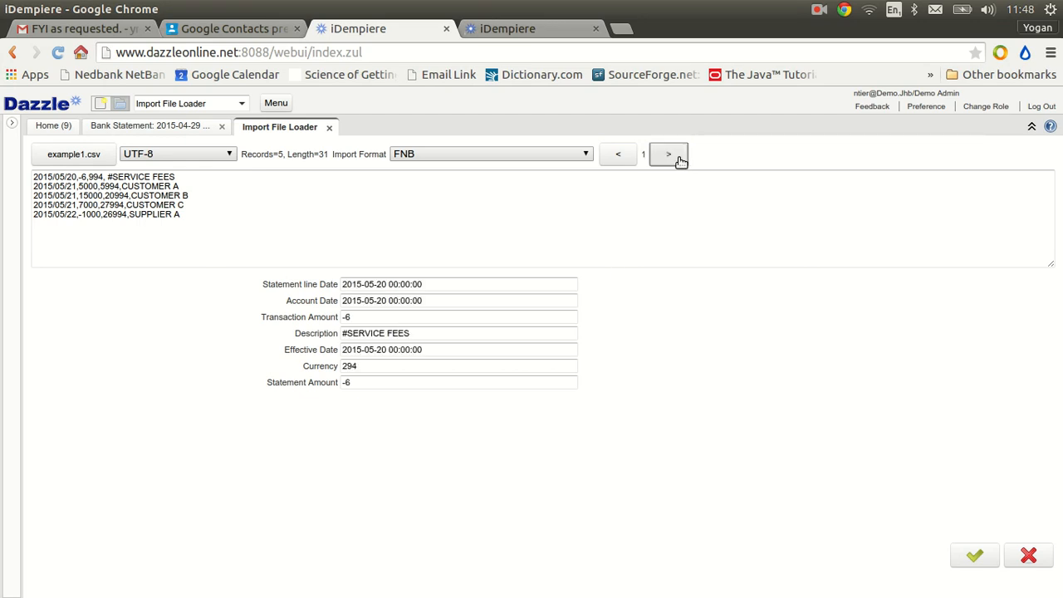
left_click(680, 158)
left_click(679, 158)
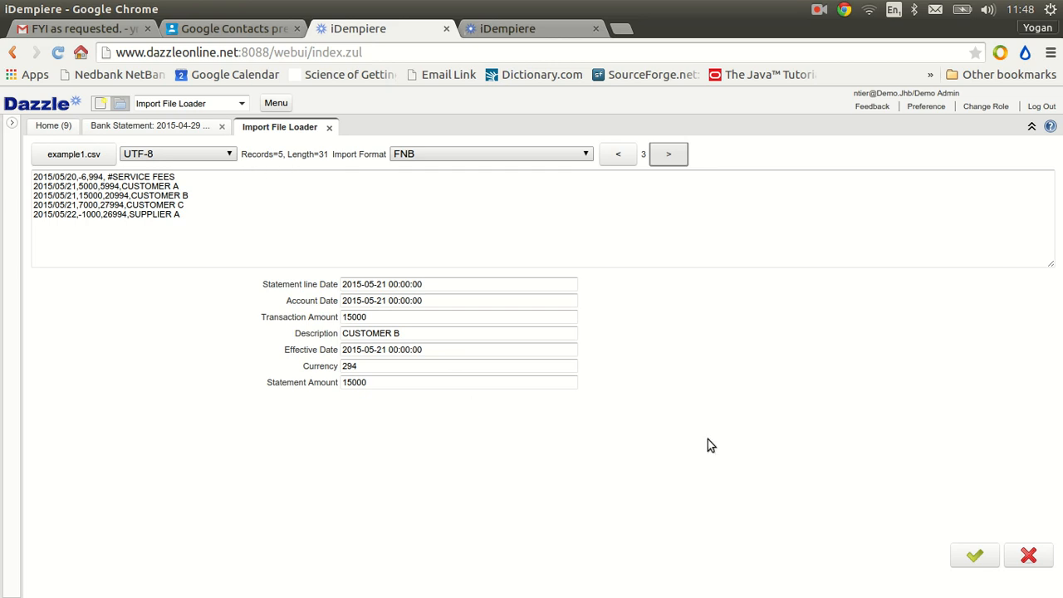
left_click(976, 557)
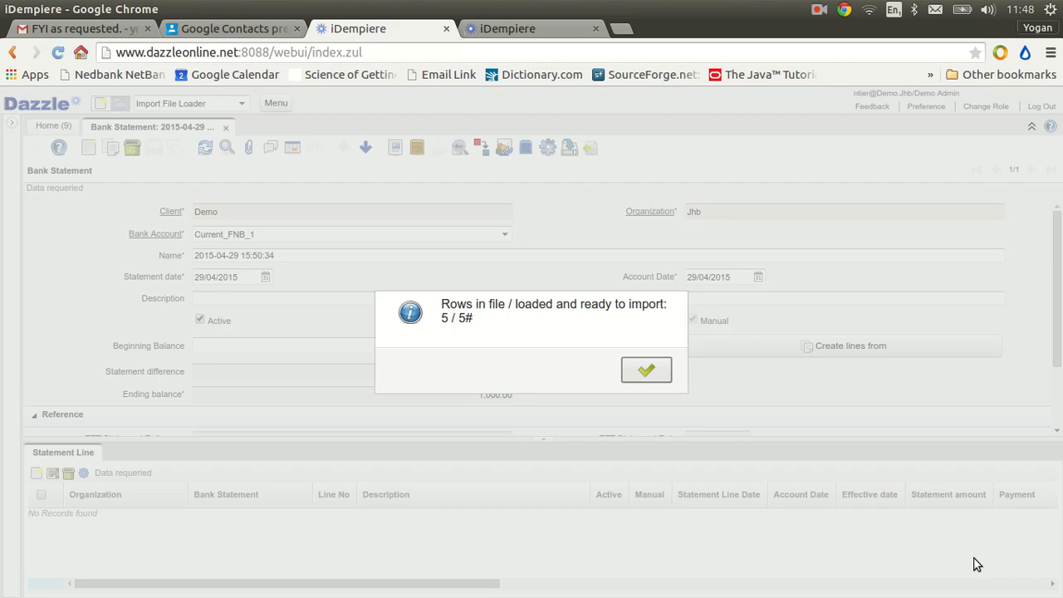
left_click(648, 371)
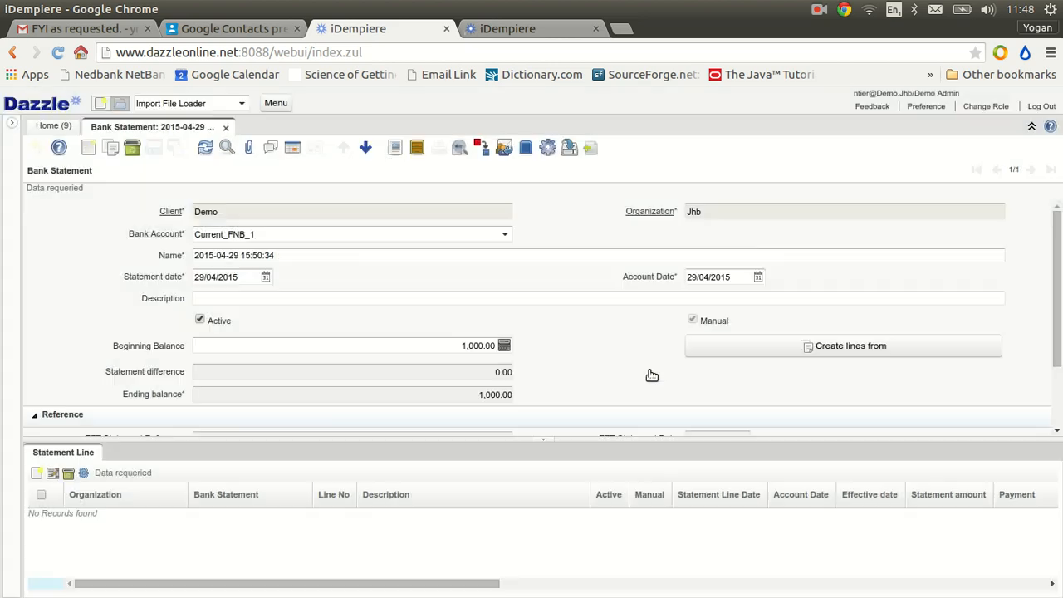
Open the Import Bank Statement window by searching for "import ba"
left_click(154, 104)
type("import ")
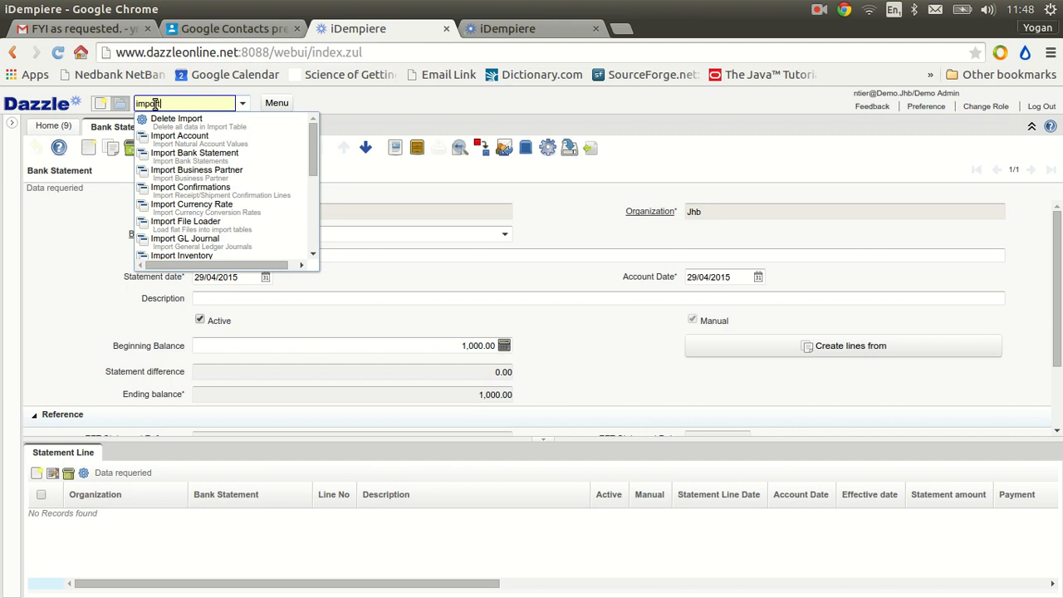
type("ba")
left_click(190, 120)
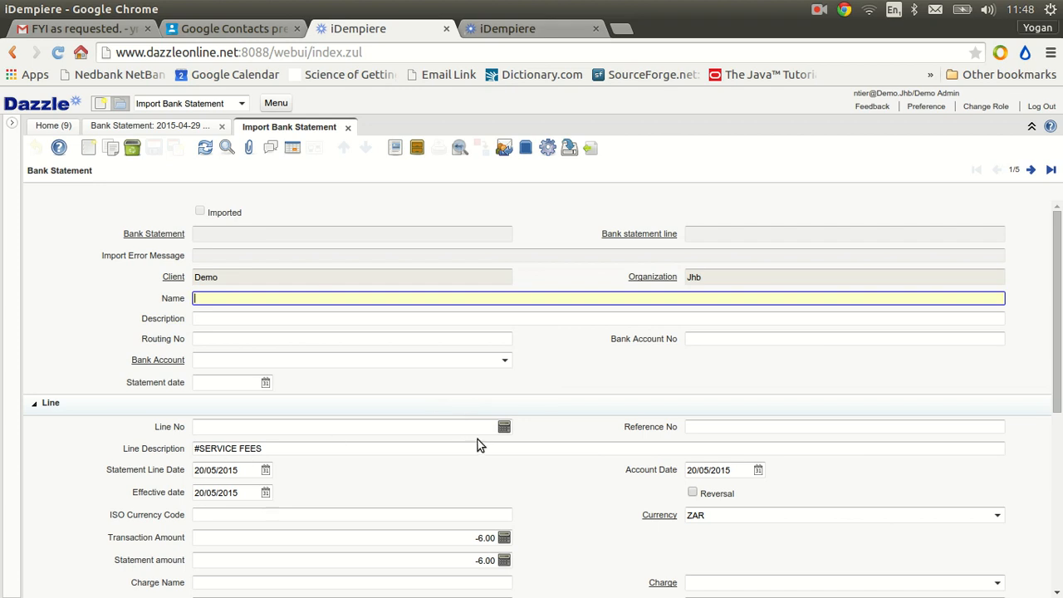
Run the Import Bank Statement process for organization Jhb with bank account Current_FNB_1, and dismiss the result message
left_click(547, 148)
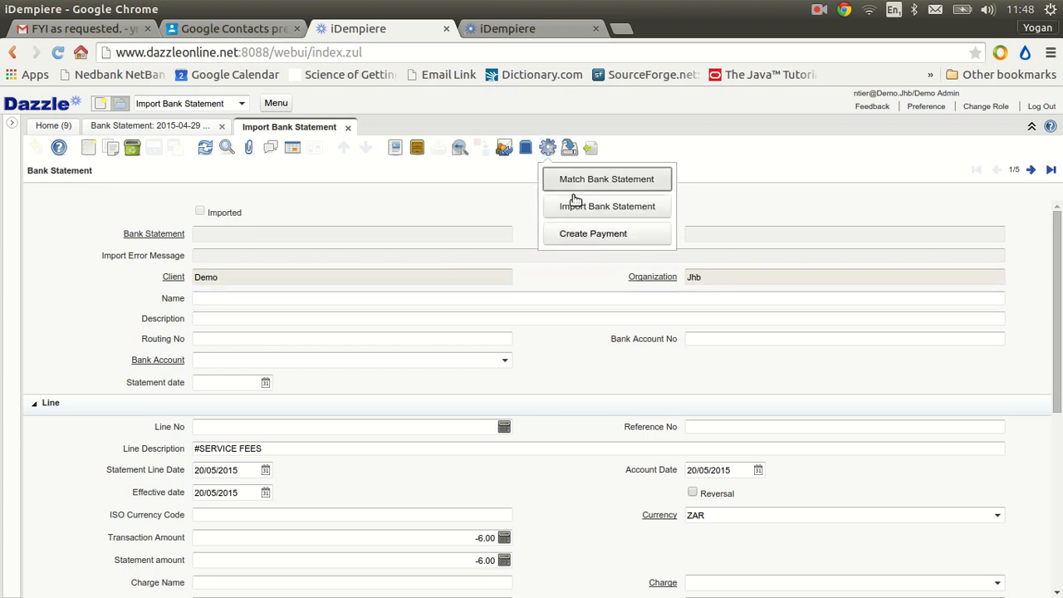
left_click(577, 207)
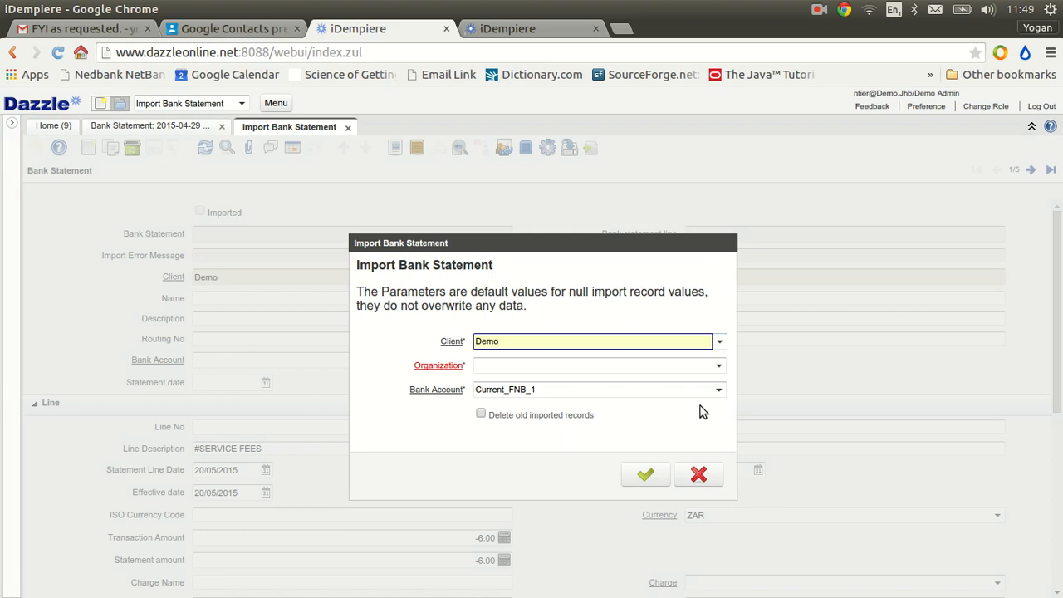
left_click(718, 368)
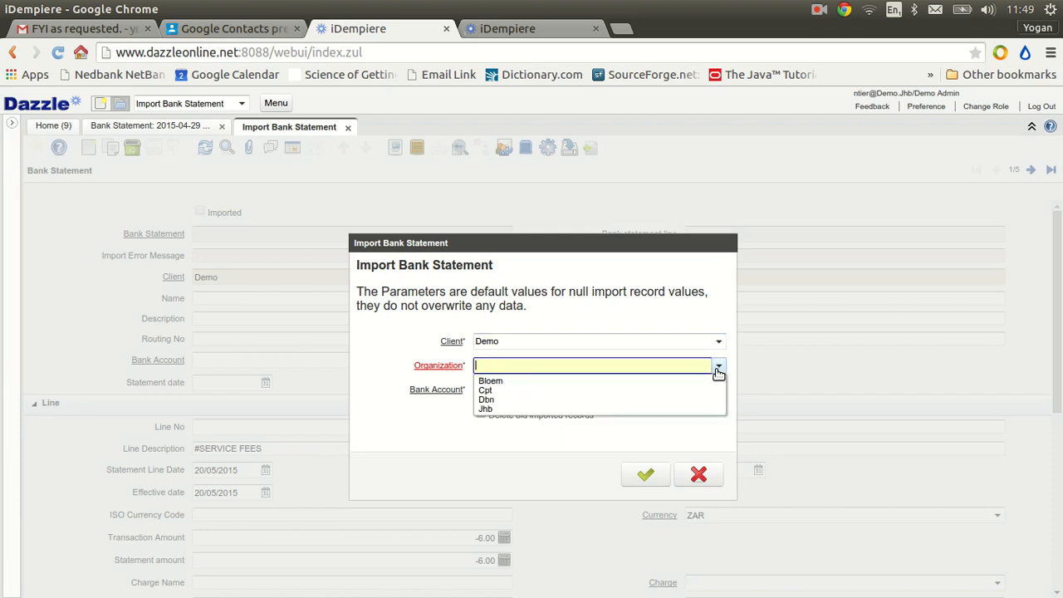
left_click(492, 409)
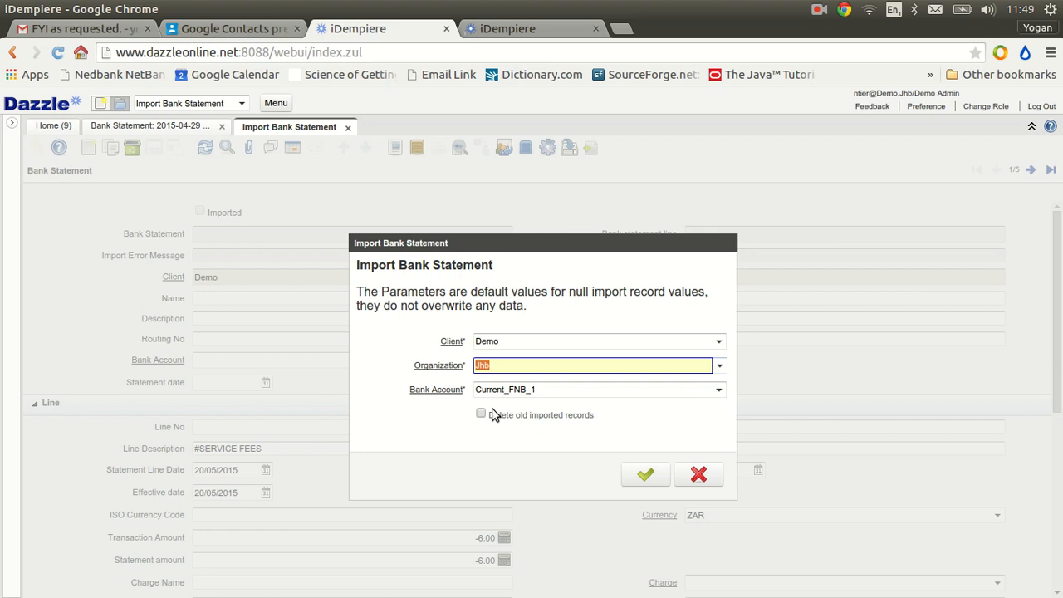
left_click(646, 474)
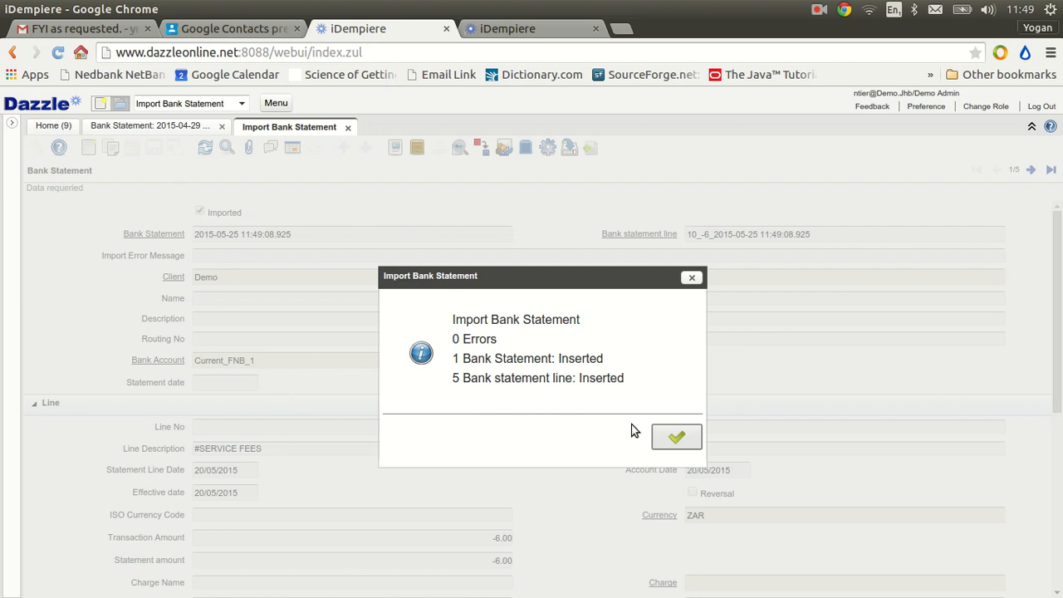
left_click(688, 438)
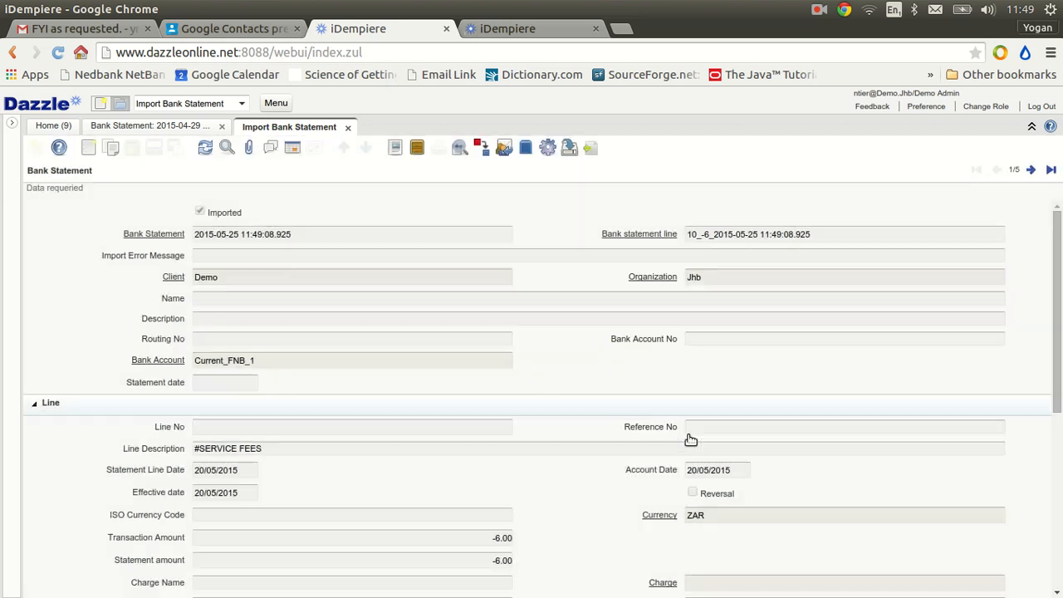
Close the Import Bank Statement window, refresh the Bank Statement window, and review the newly imported statement's lines
left_click(348, 128)
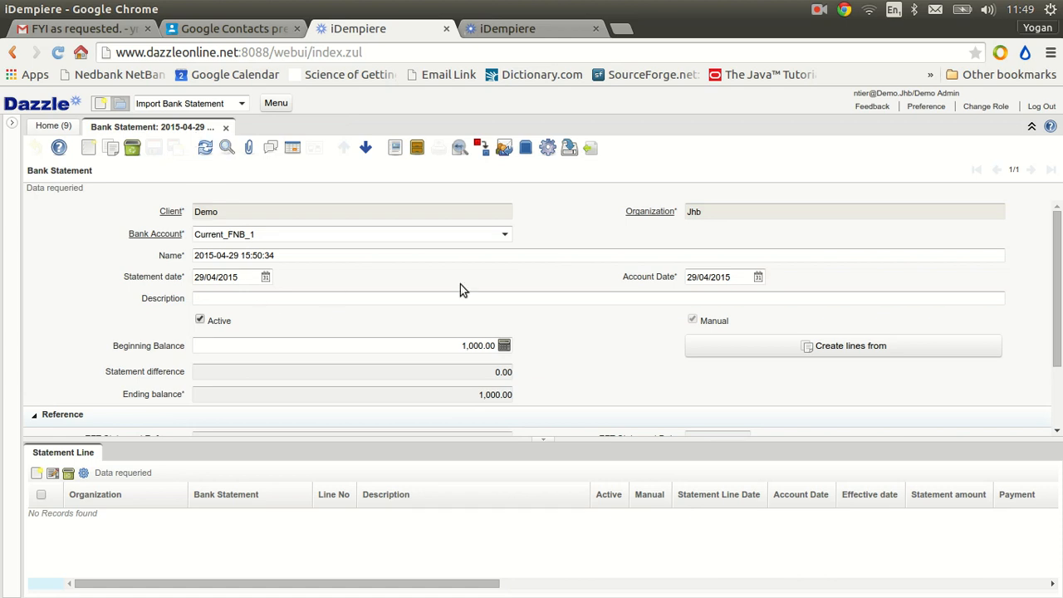
left_click(204, 147)
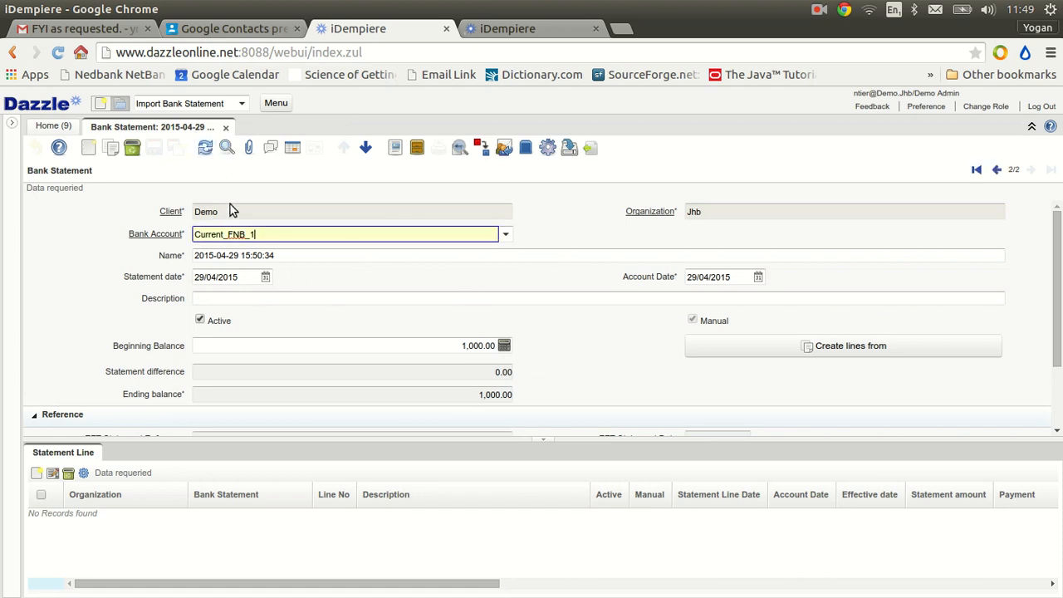
left_click(998, 172)
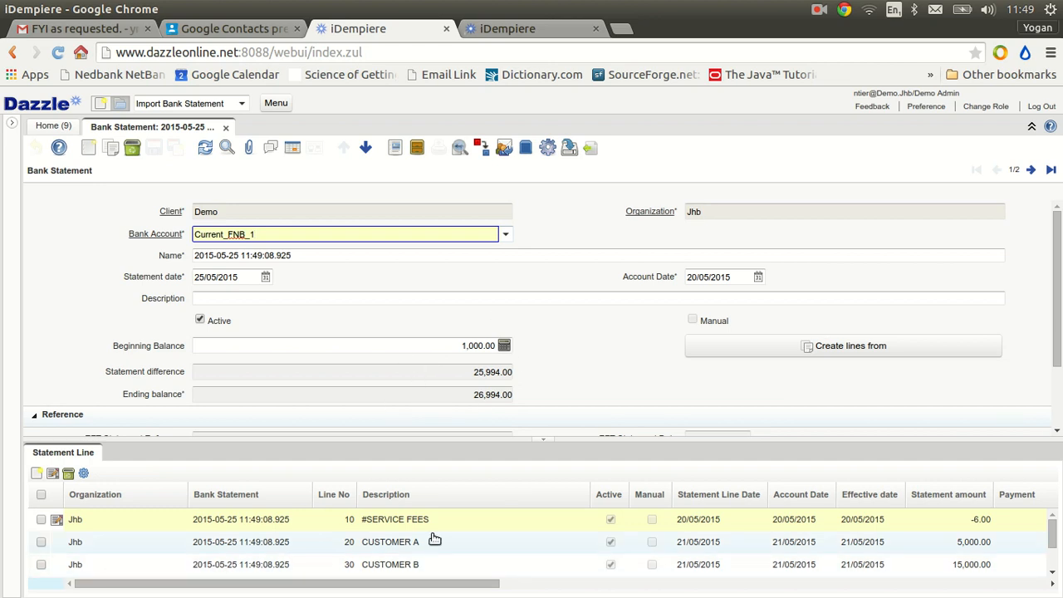
scroll(387, 528, "down", 1)
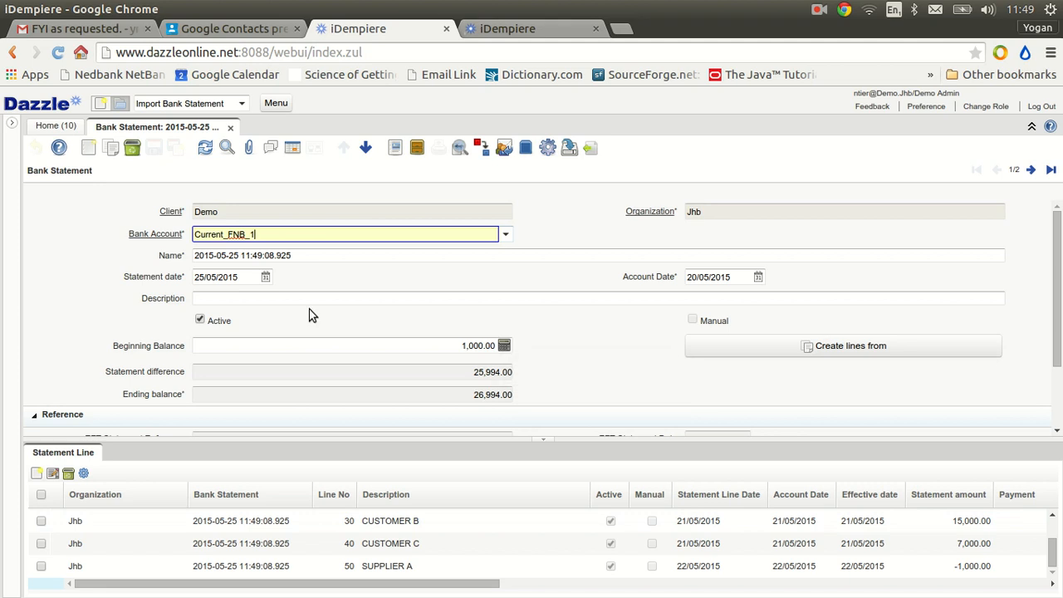
Rename the imported bank statement as "14 - May 15" and save the record
triple_click(218, 257)
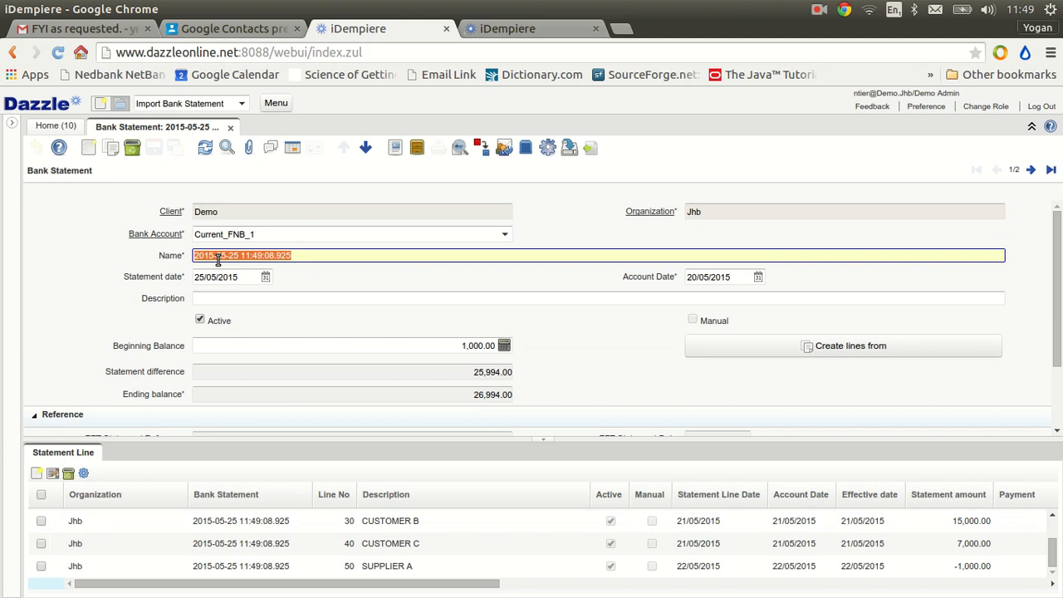
type("14")
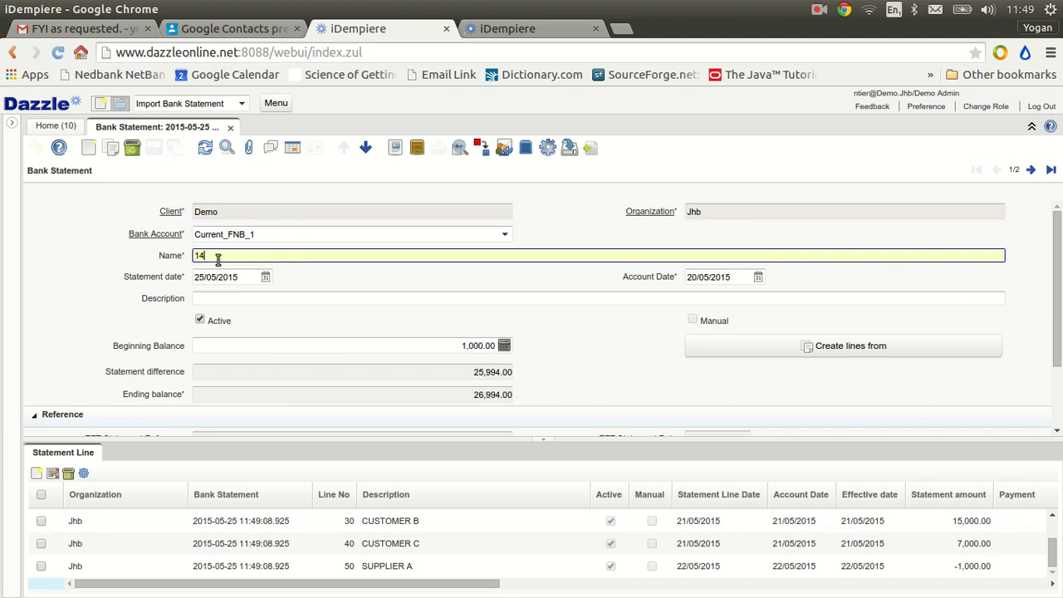
type("- May 15")
left_click(217, 278)
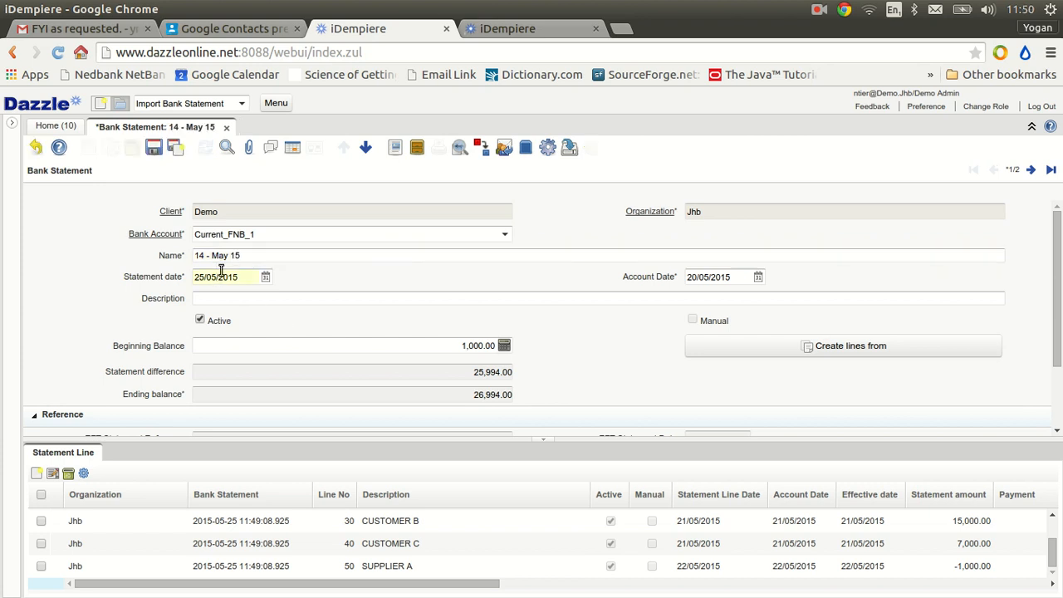
left_click(155, 150)
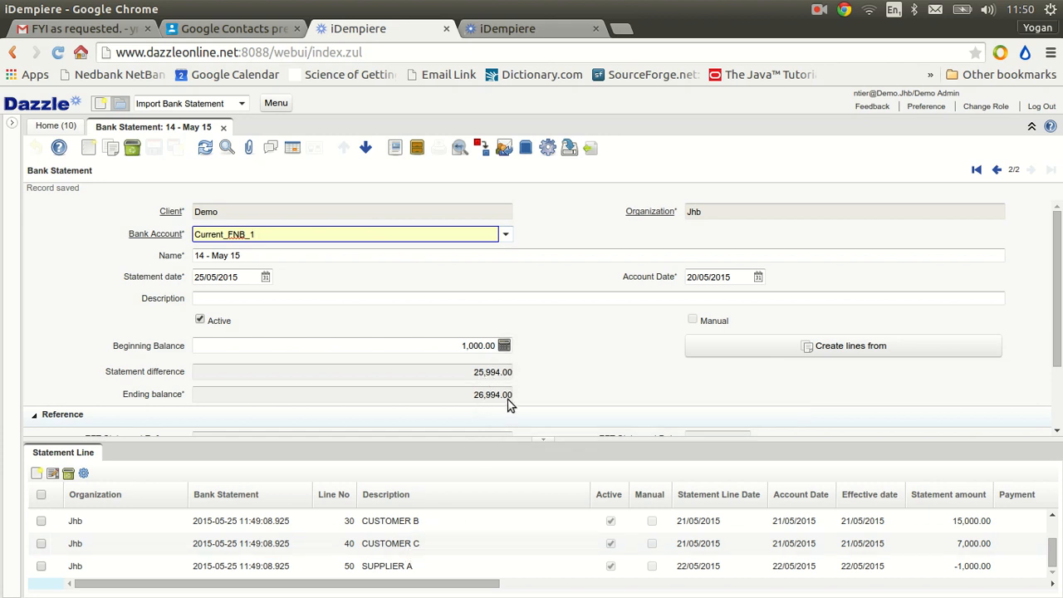
Switch to LibreOffice Calc to check the closing balance in cell C5 of example1.csv, and return to iDempiere in Chrome
key("alt+Tab")
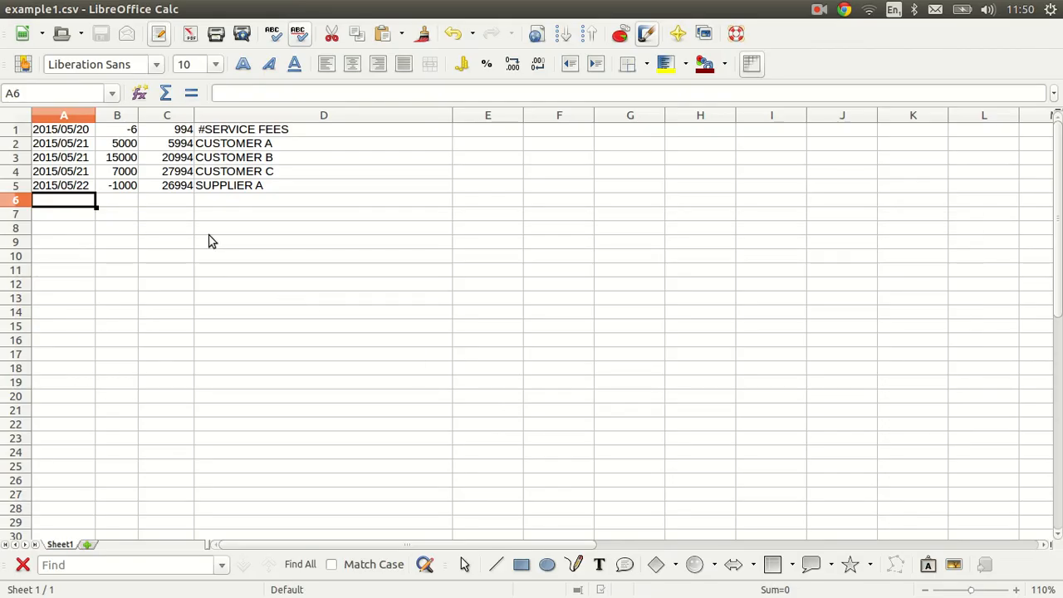
left_click(175, 189)
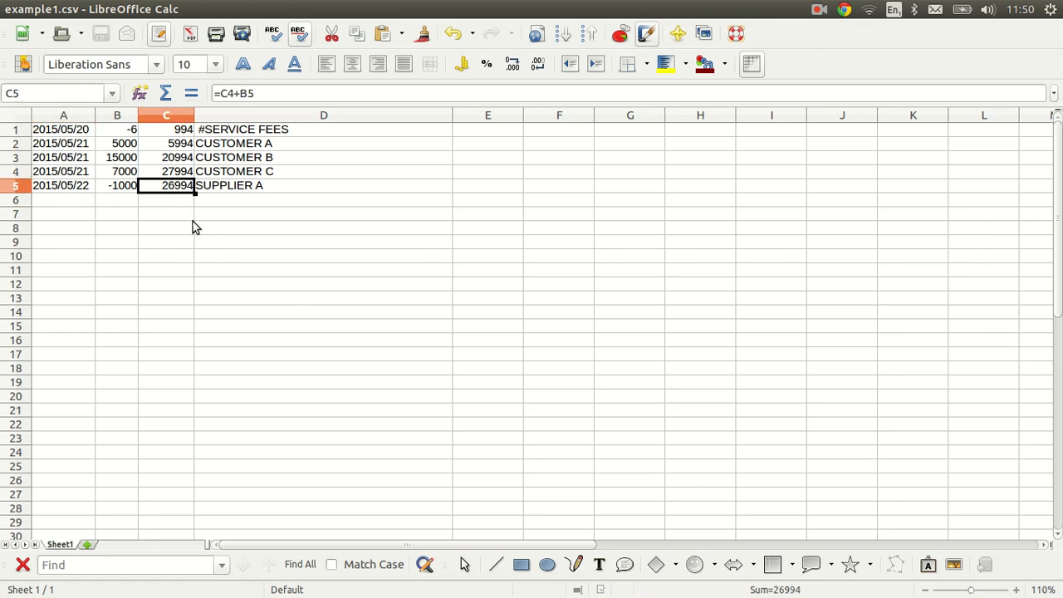
key("alt+Tab")
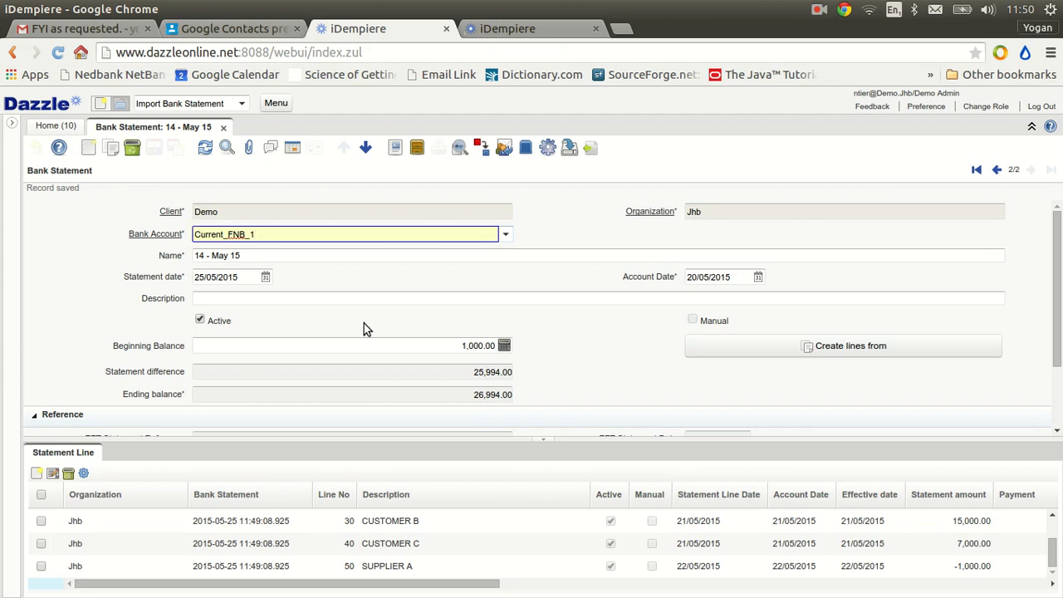
left_click(279, 298)
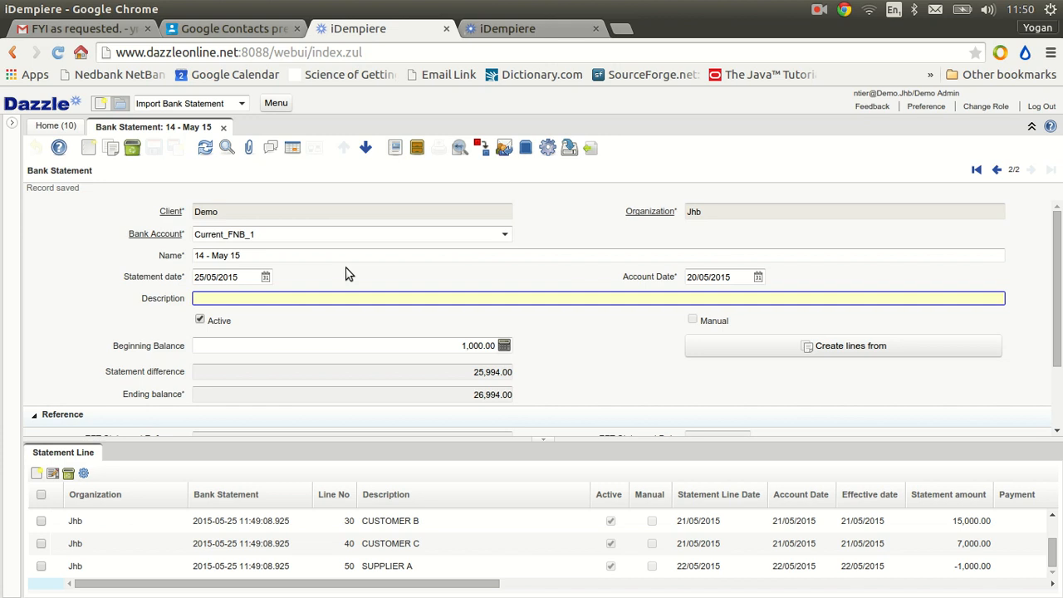
Open the #SERVICE FEES statement line, and set its transaction amount to 0.00 and its charge amount to -6.00
left_click(366, 152)
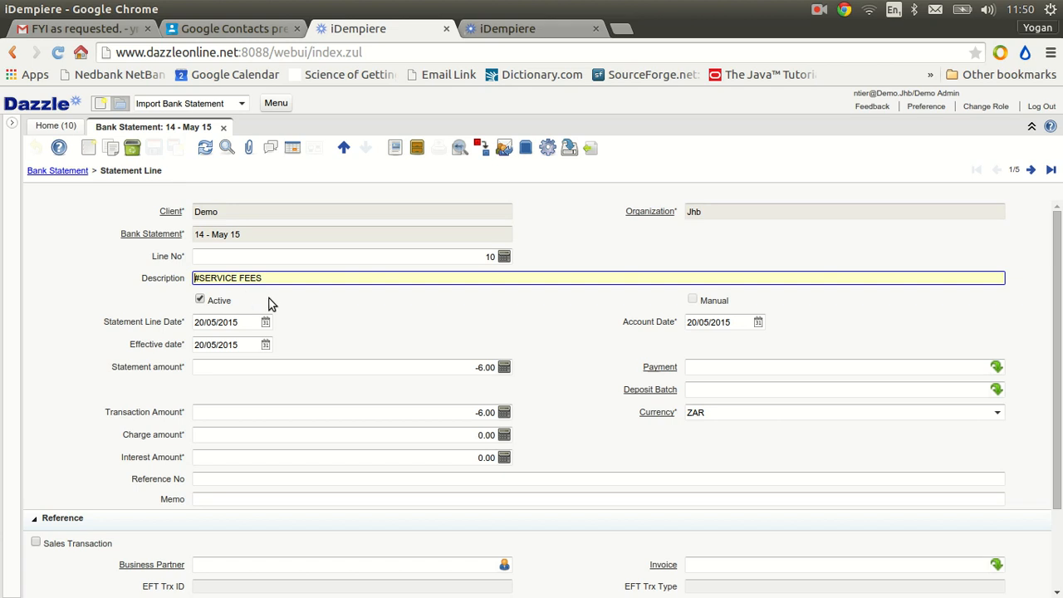
left_click(474, 413)
key("ctrl+c")
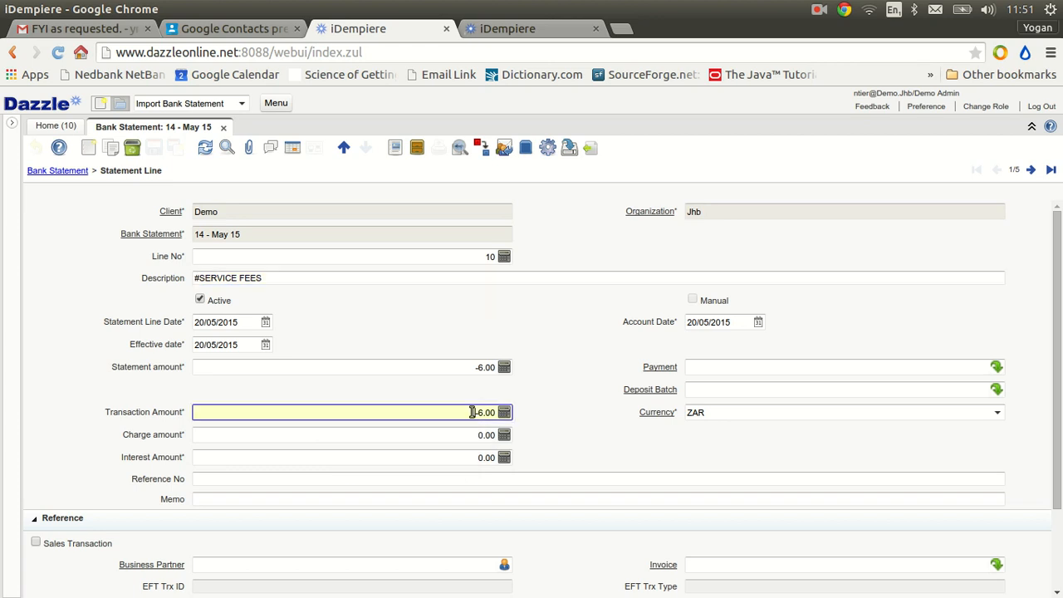
key("BackSpace")
key("Tab")
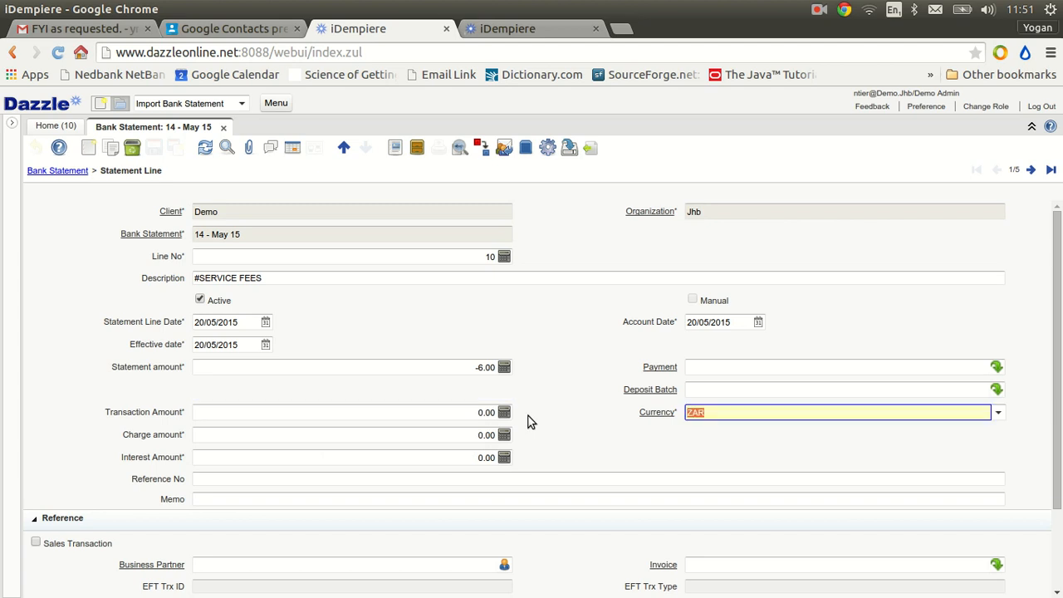
left_click(437, 438)
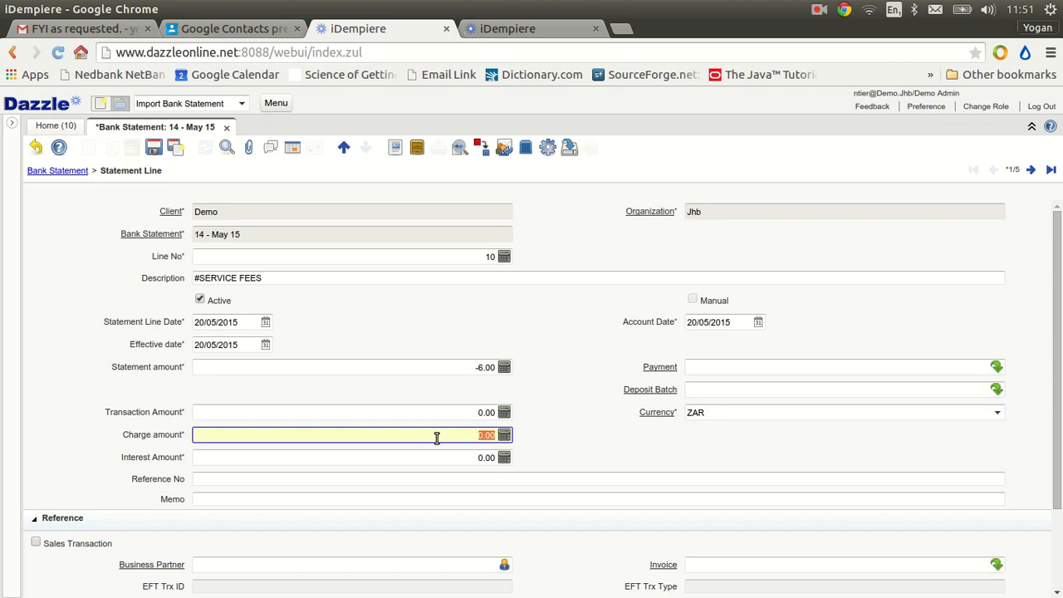
key("ctrl+v")
key("Tab")
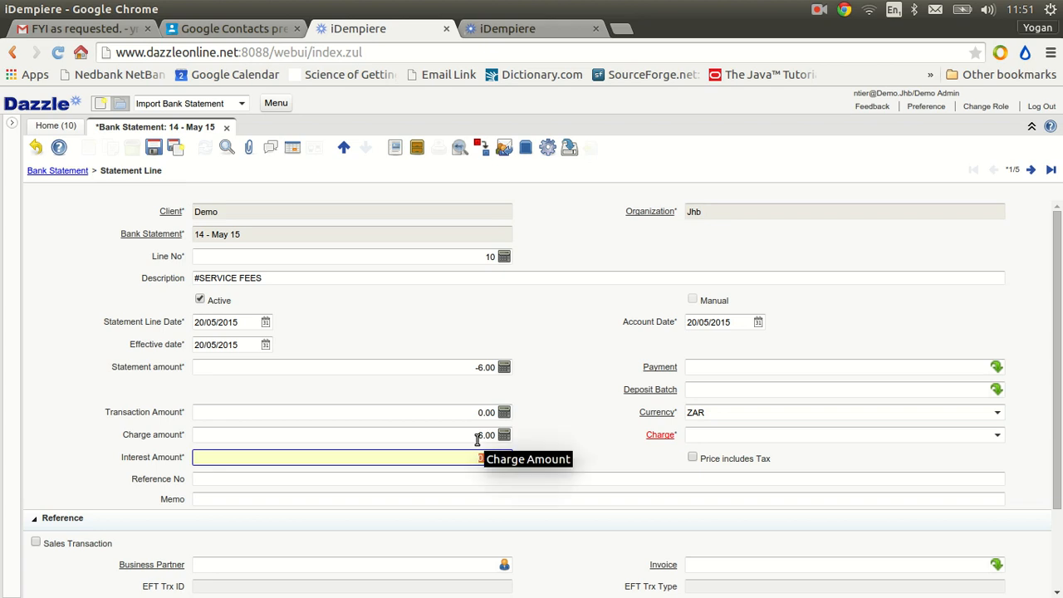
Requery the charge list, assign the Bank Charges charge to the #SERVICE FEES line, and save the record
left_click(997, 436)
left_click(998, 440)
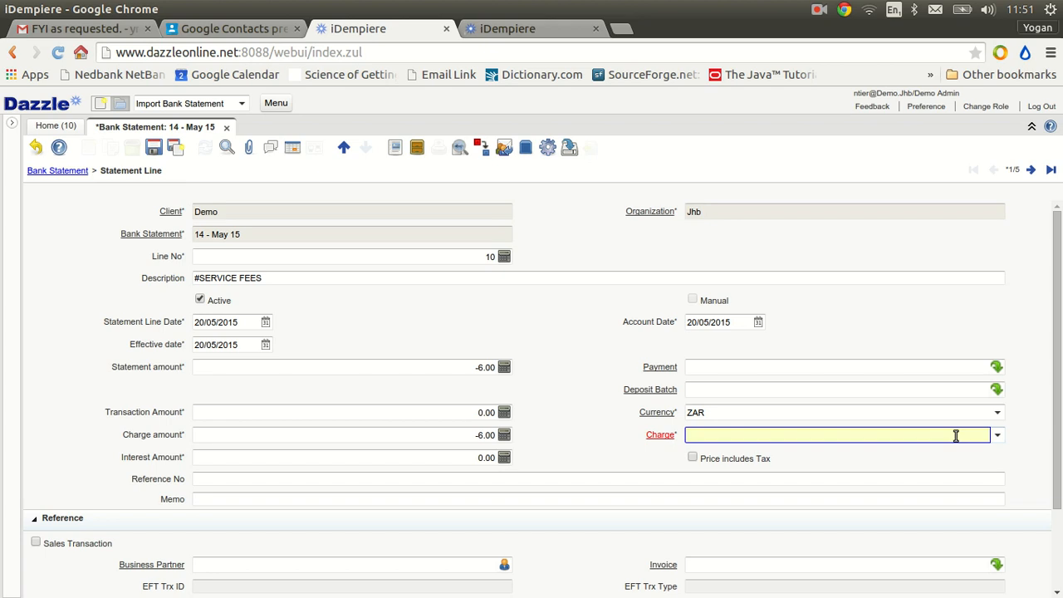
right_click(956, 435)
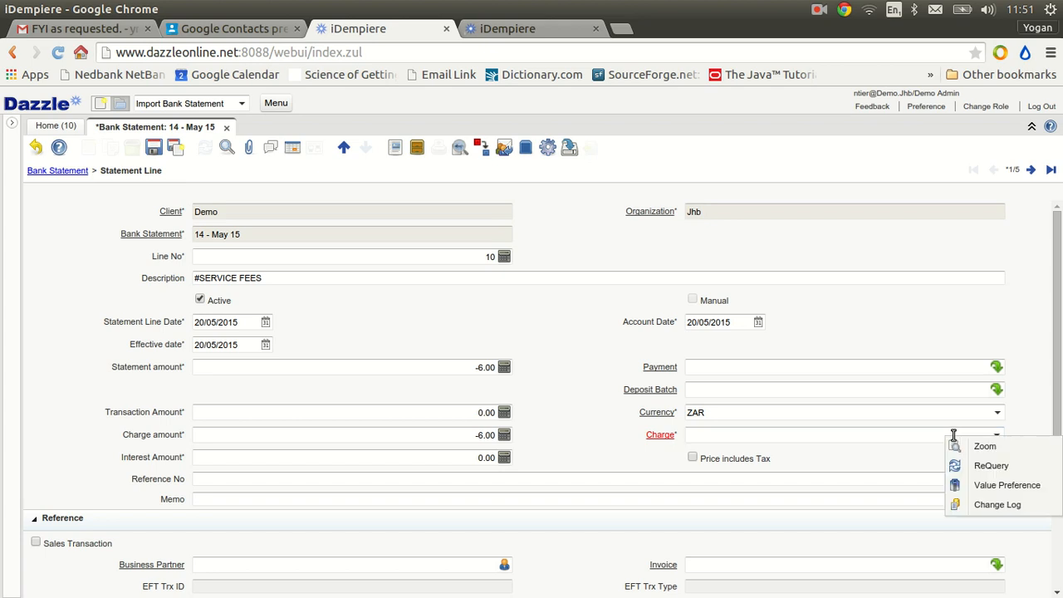
left_click(993, 465)
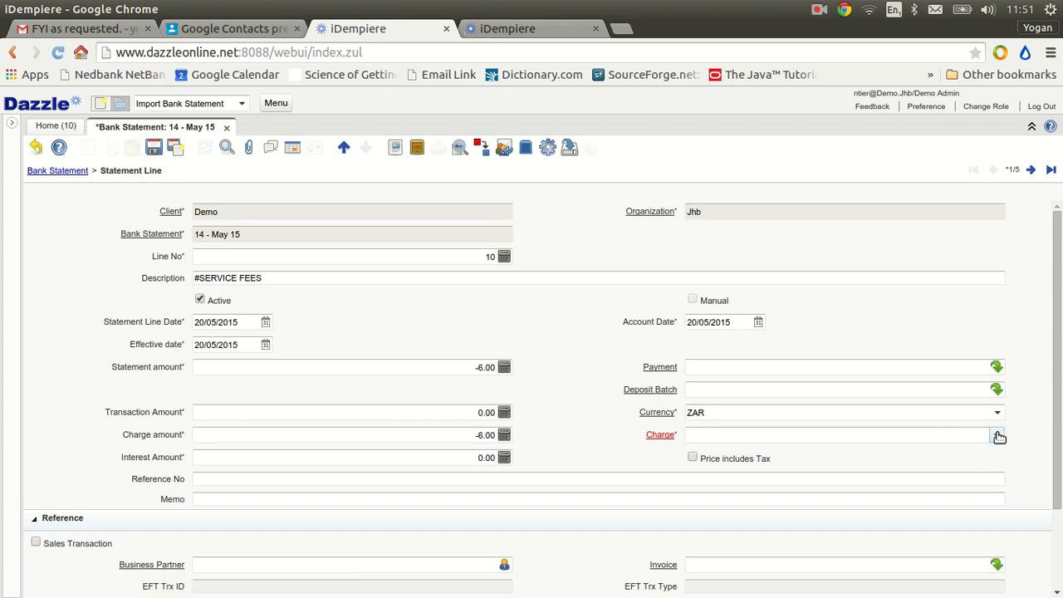
left_click(998, 436)
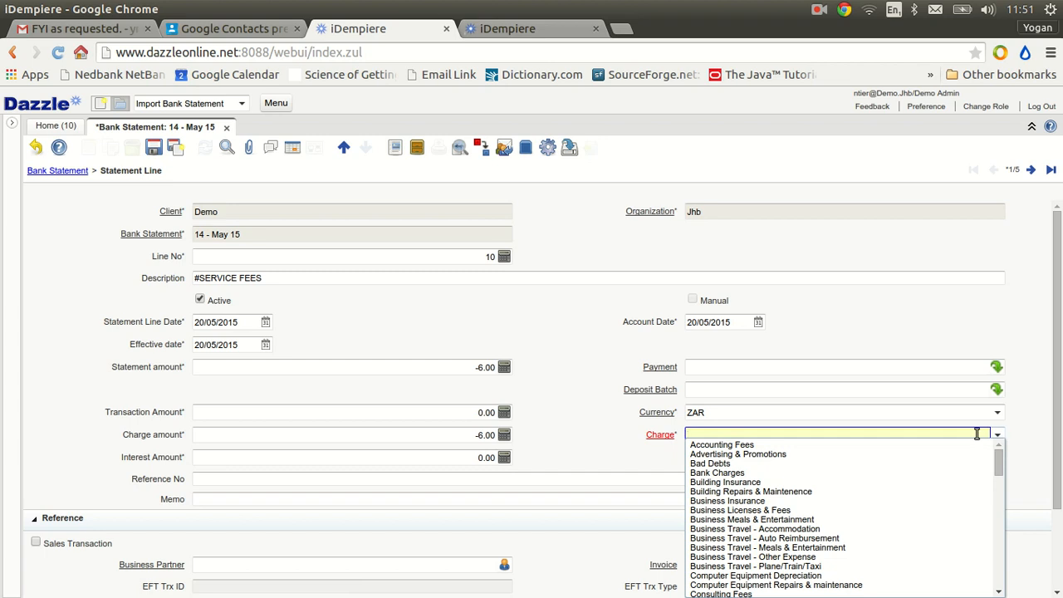
left_click(731, 473)
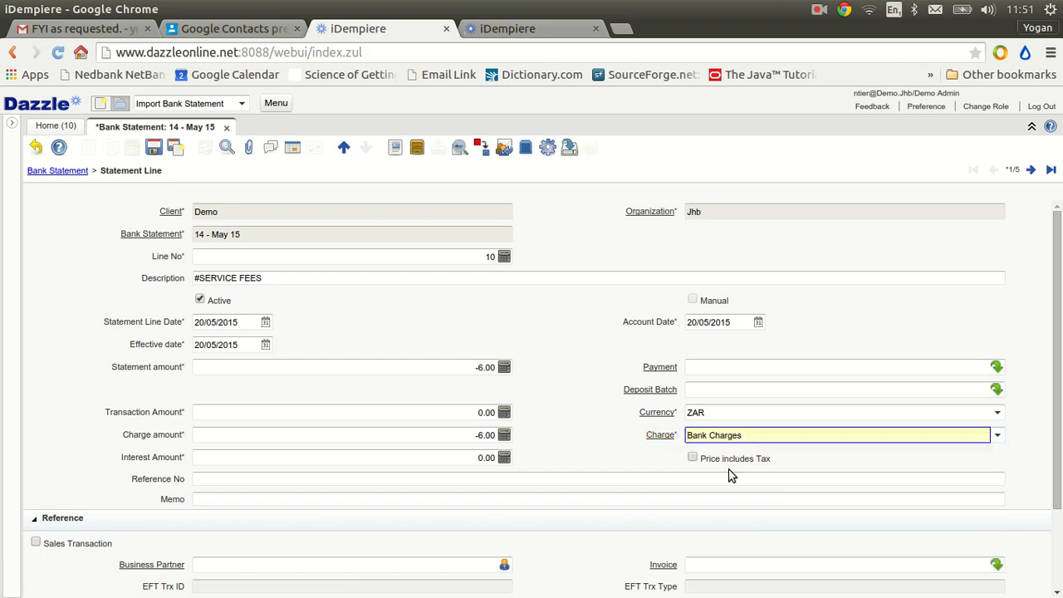
left_click(153, 147)
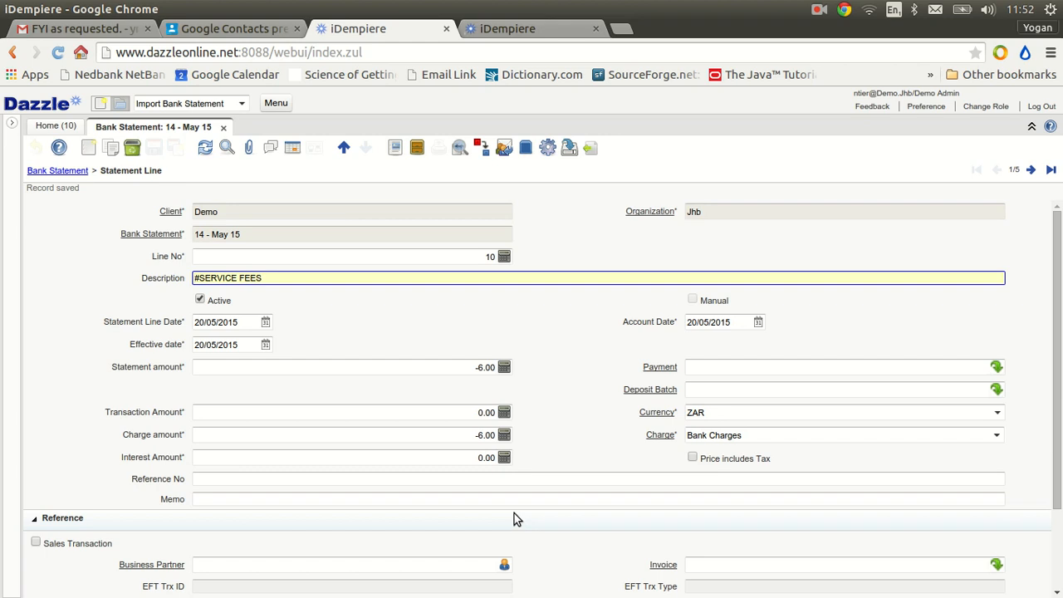
Mark the #SERVICE FEES line's price as including tax and save the record
left_click(693, 458)
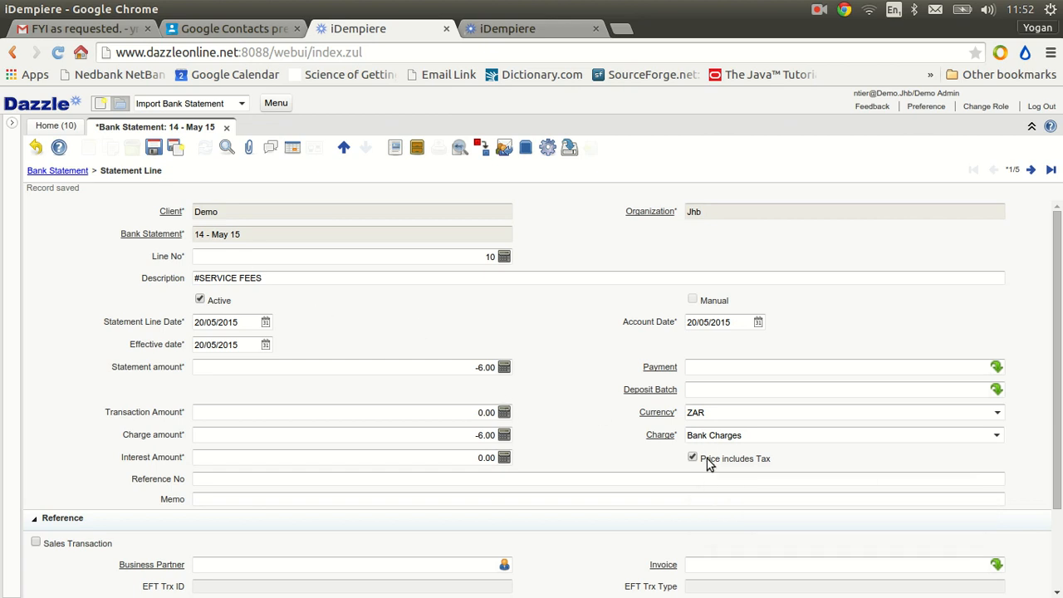
left_click(154, 148)
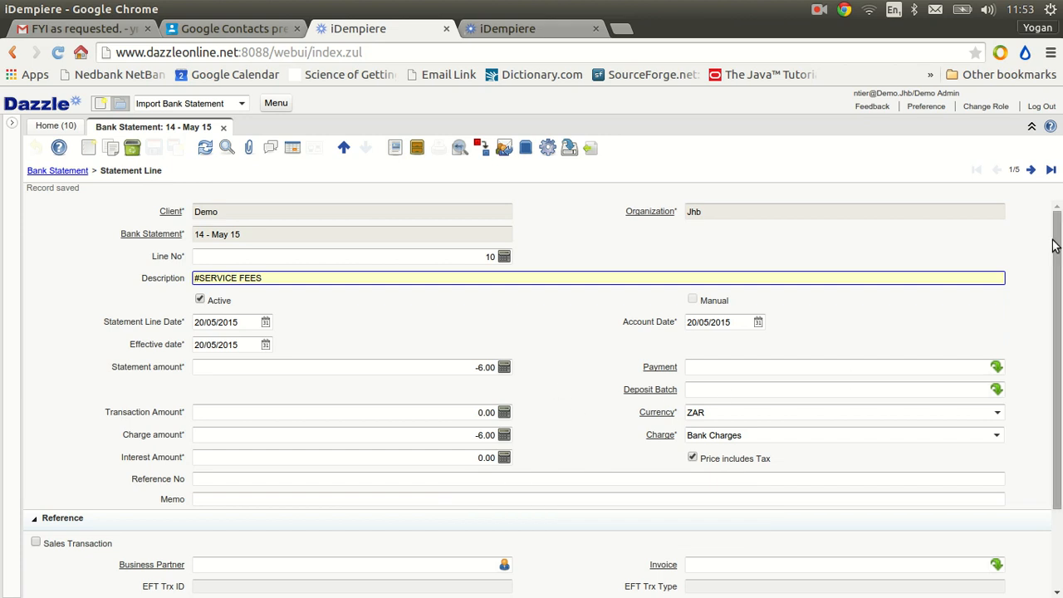
Mark the CUSTOMER A statement line as a sales transaction, assign Customer A as its business partner, and save the record
left_click(1031, 173)
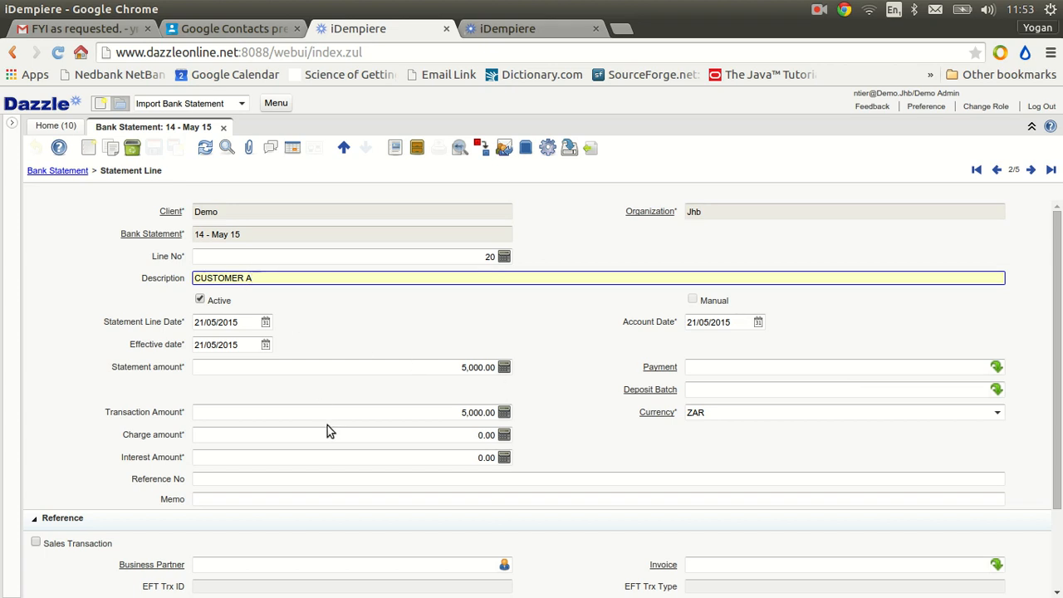
scroll(327, 429, "down", 1)
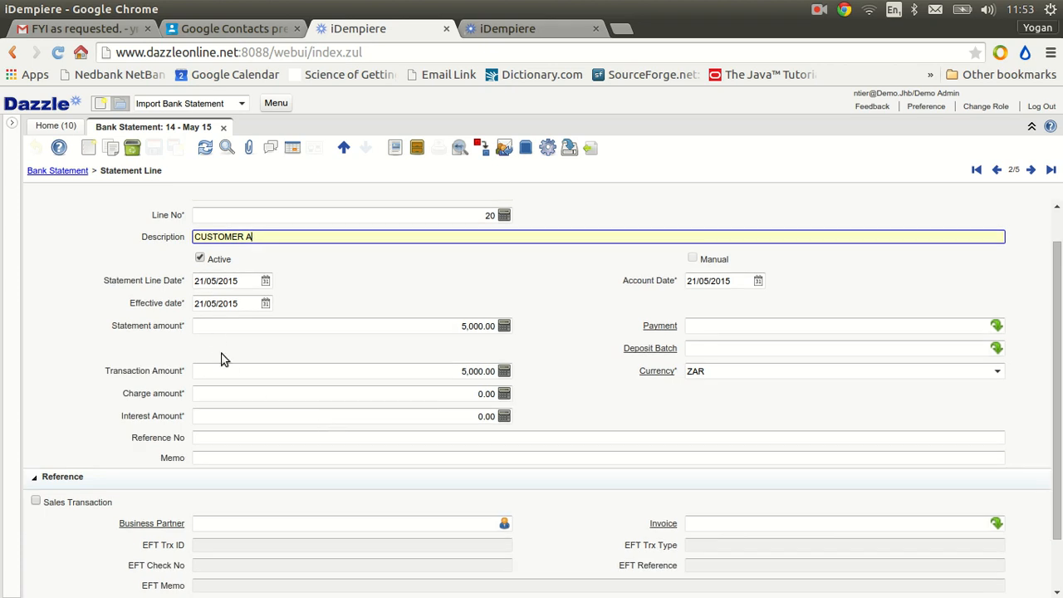
left_click(210, 525)
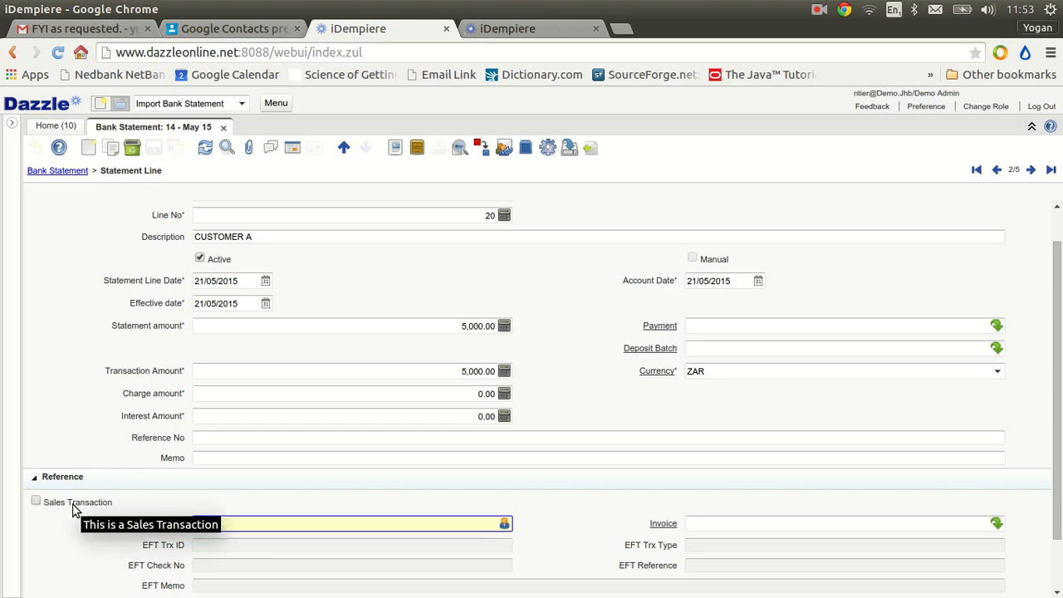
left_click(36, 503)
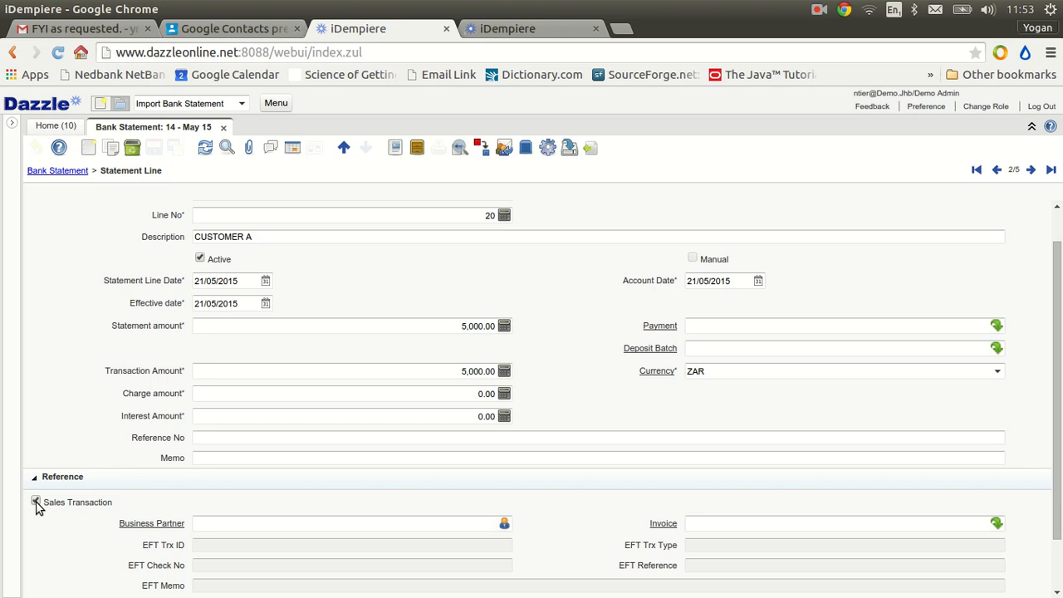
left_click(256, 524)
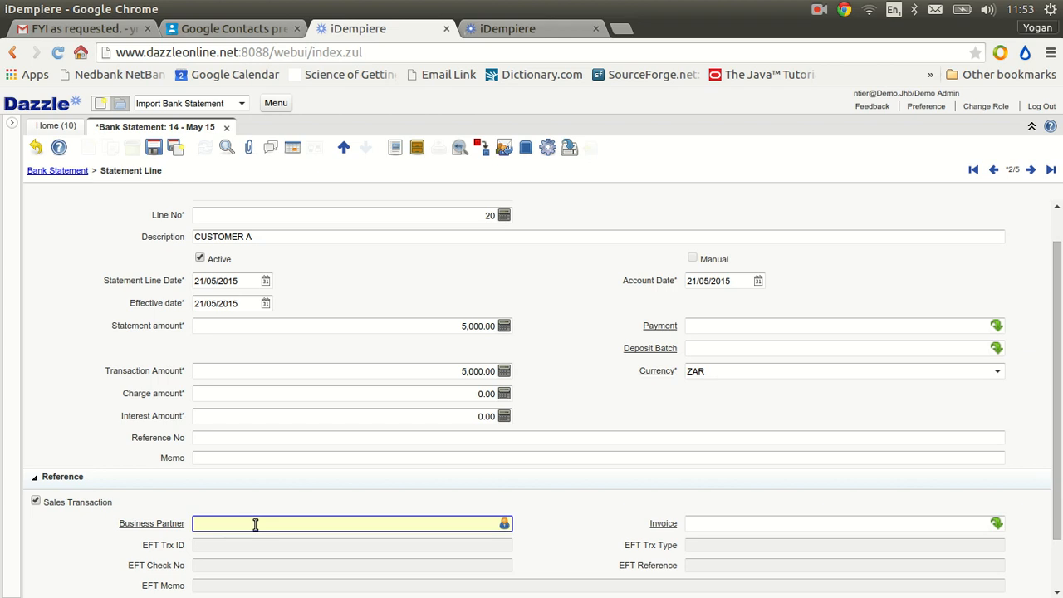
type("customer")
key("Tab")
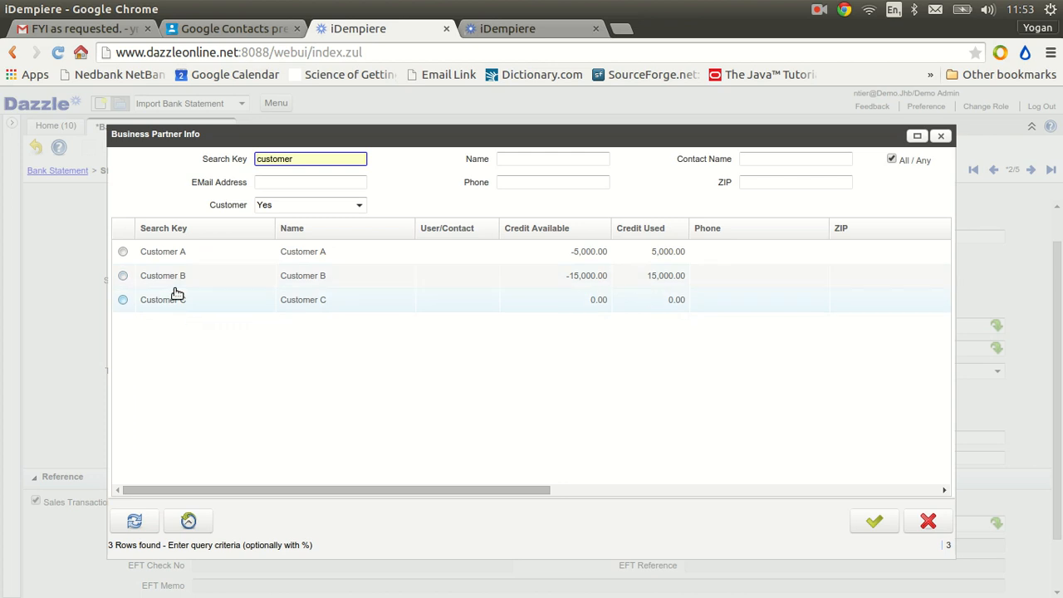
double_click(166, 258)
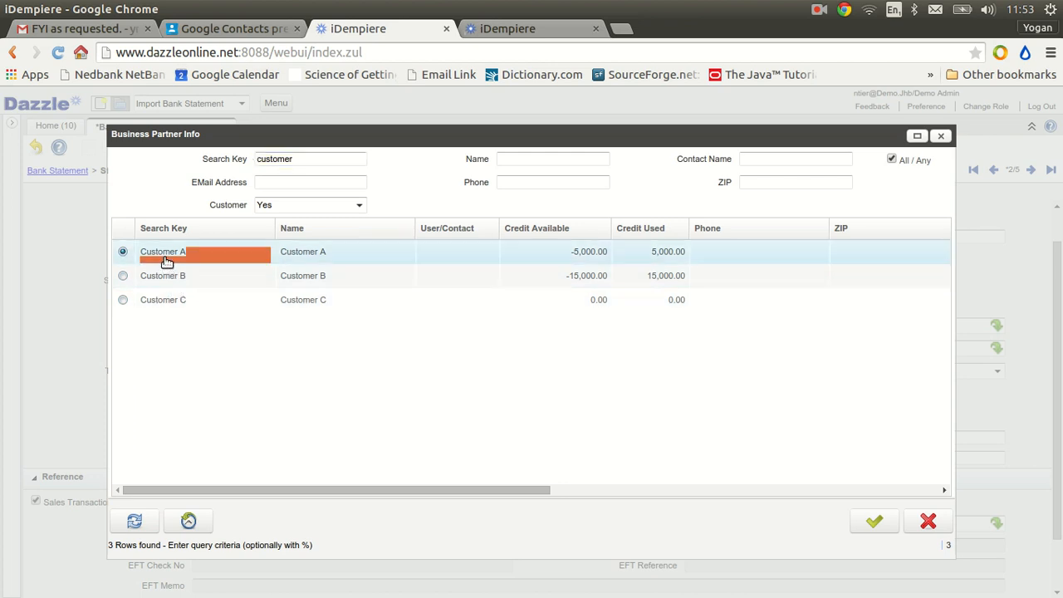
key("Tab")
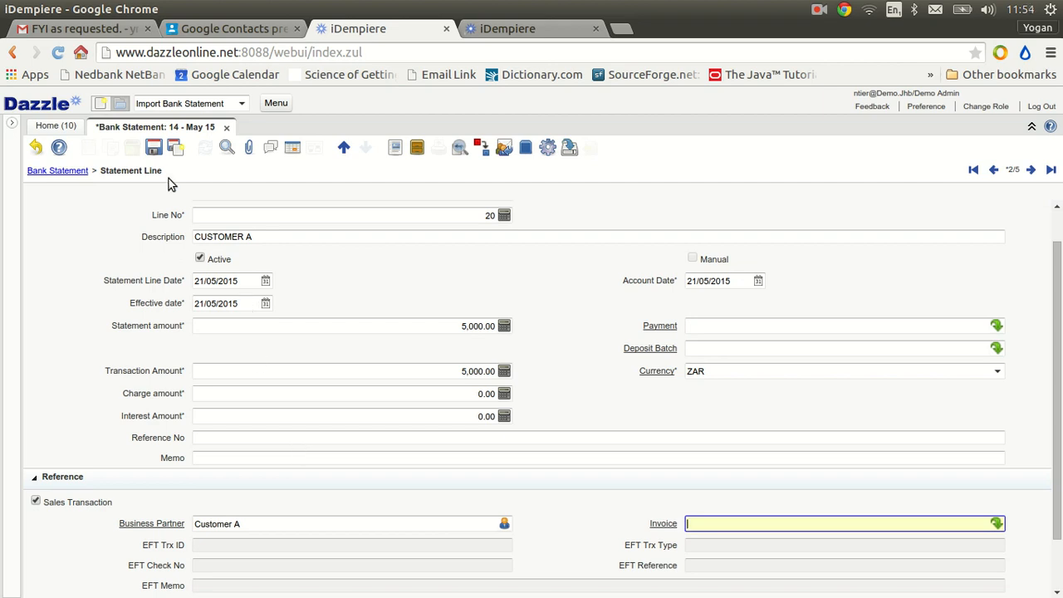
left_click(154, 150)
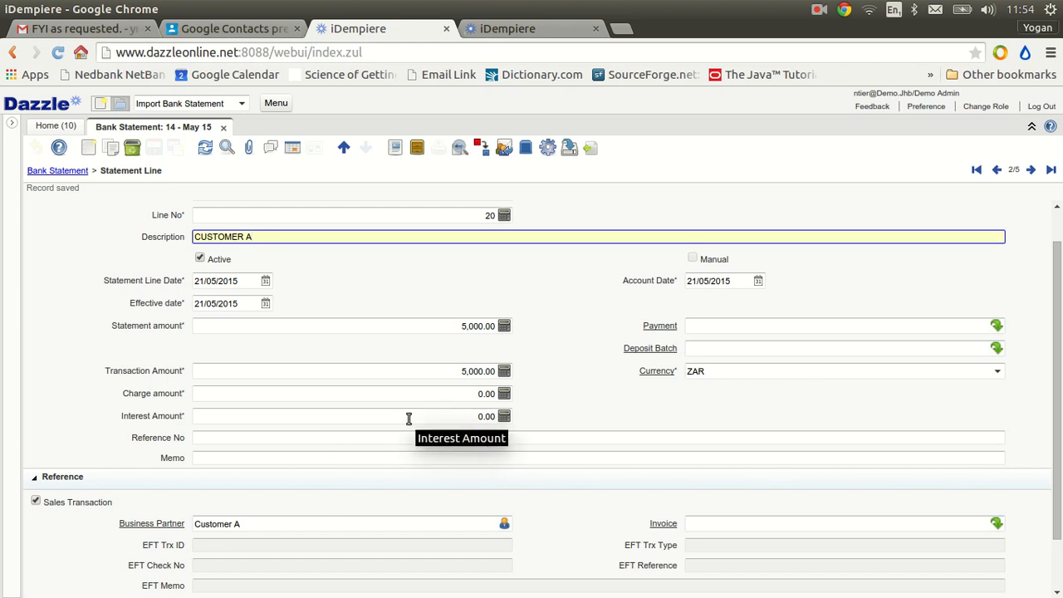
Create a payment from the CUSTOMER A statement line
left_click(547, 148)
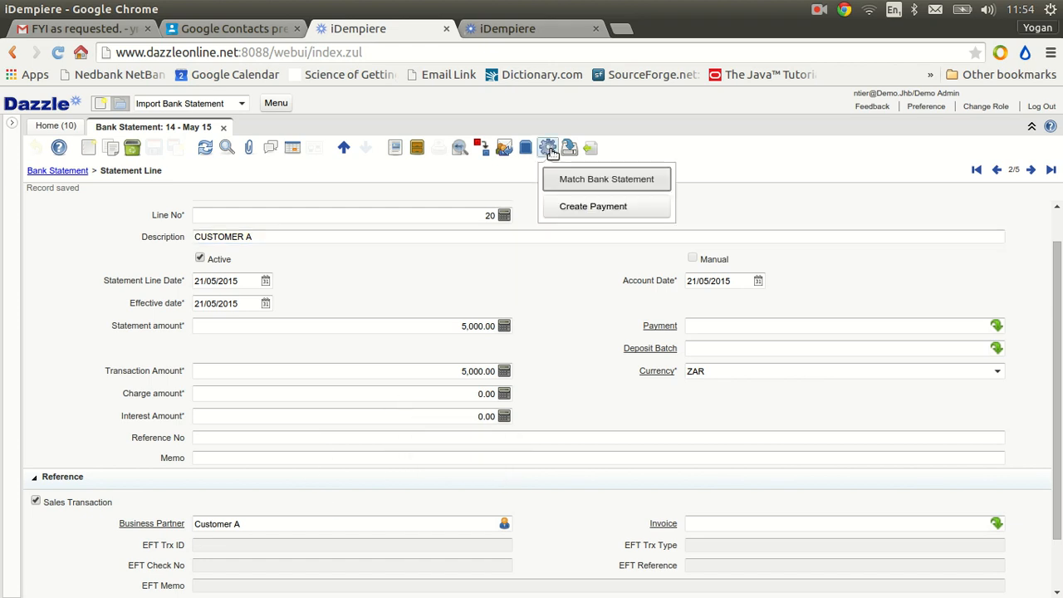
left_click(582, 209)
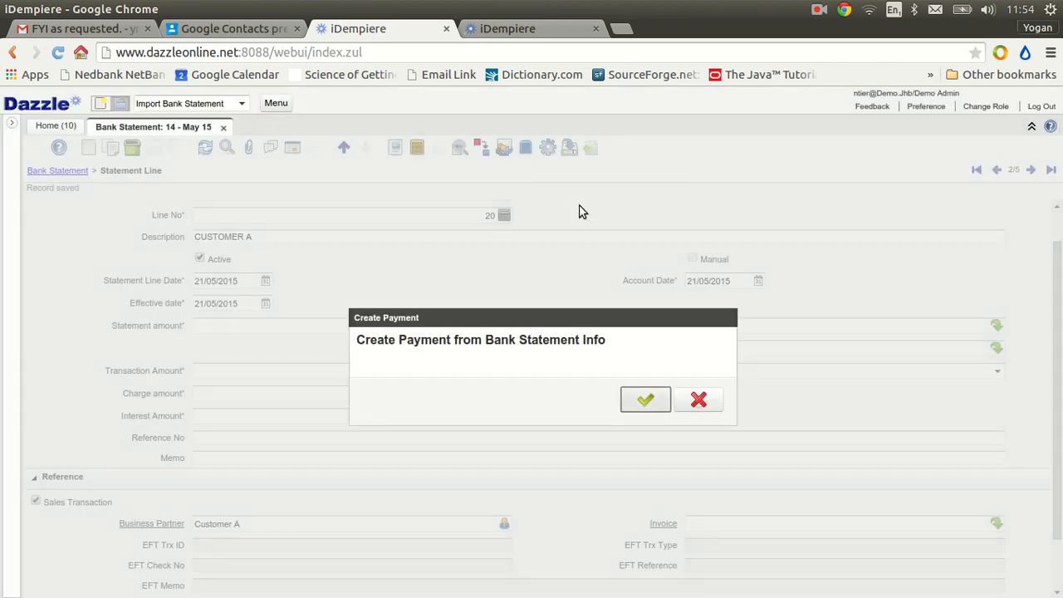
left_click(647, 401)
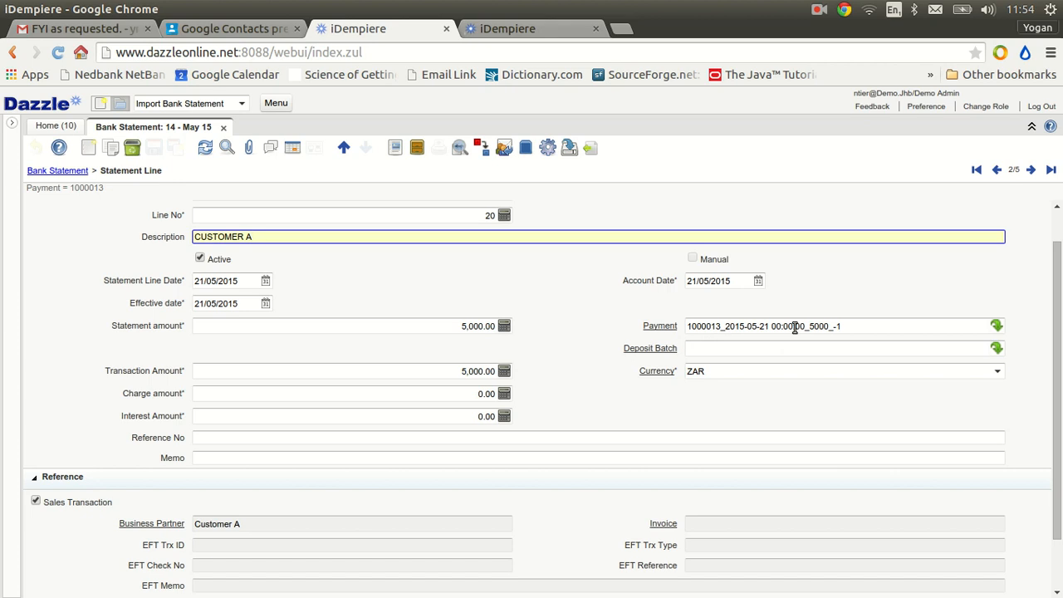
Review the payment linked to the CUSTOMER A line, close it, and move on to the CUSTOMER B statement line
left_click(661, 326)
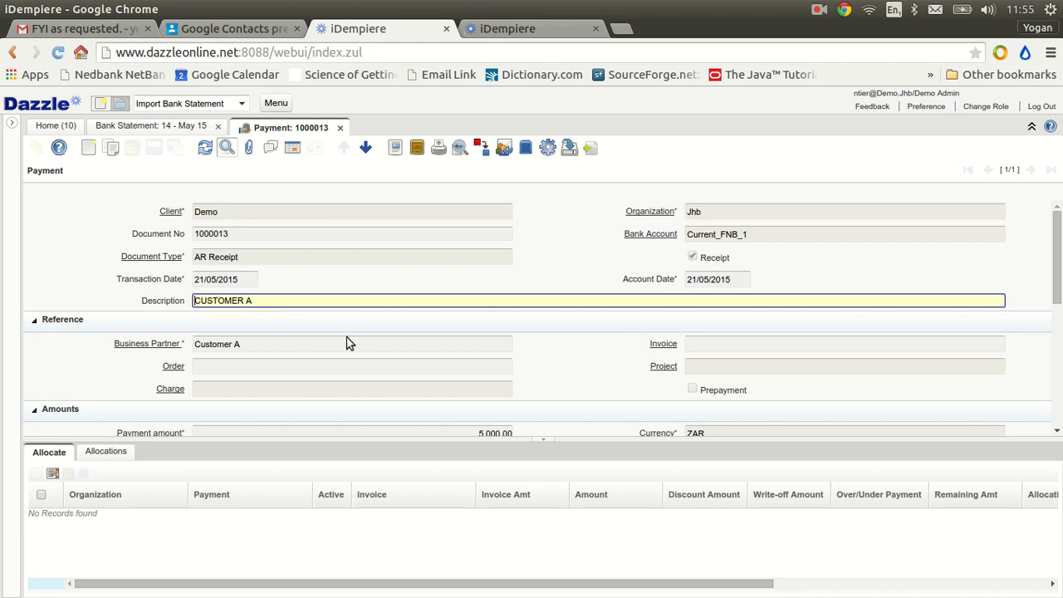
scroll(347, 343, "down", 3)
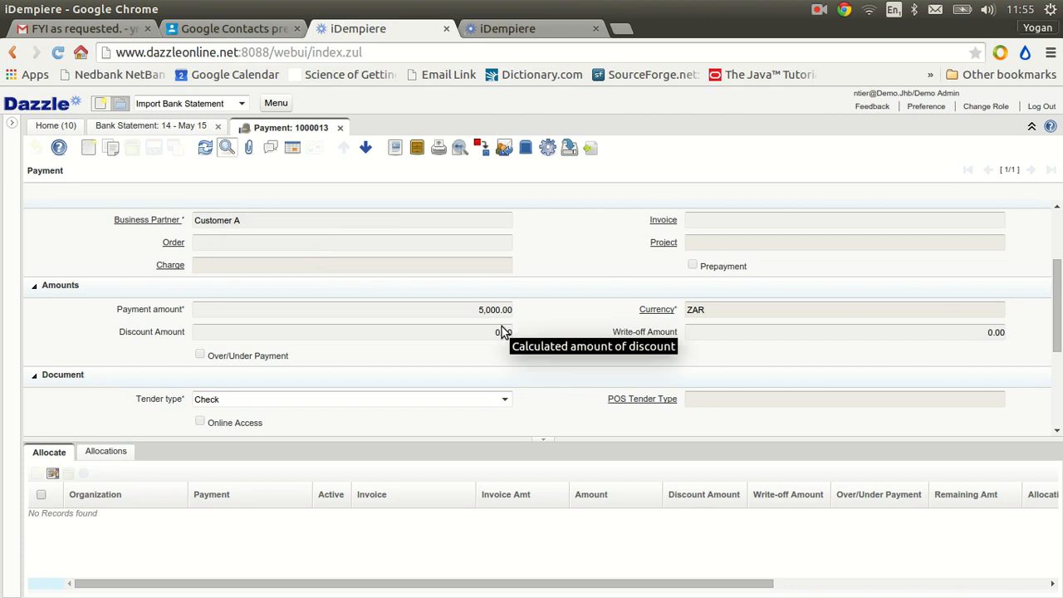
scroll(501, 327, "up", 3)
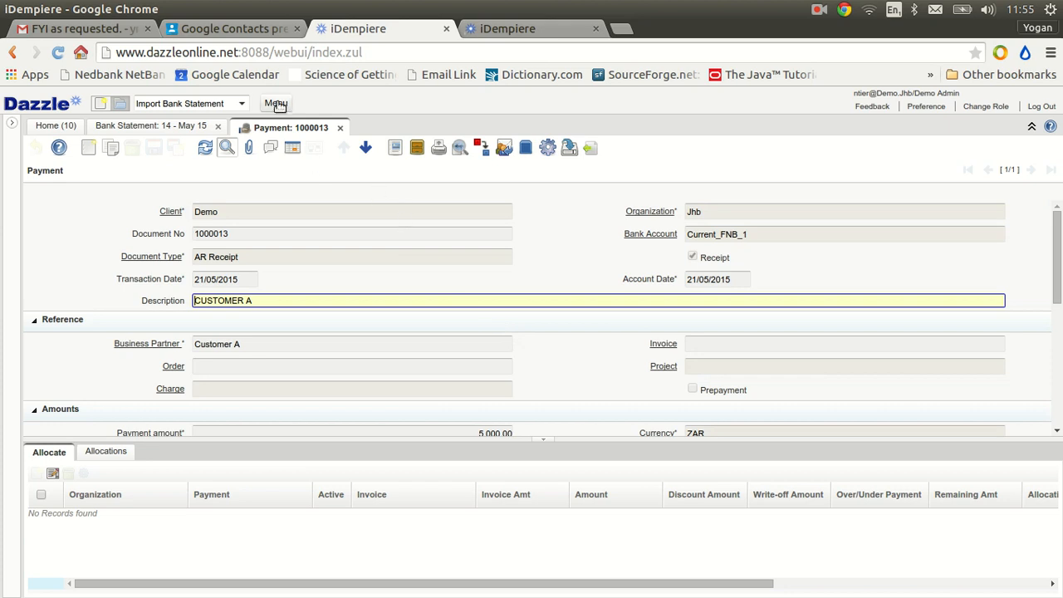
left_click(340, 127)
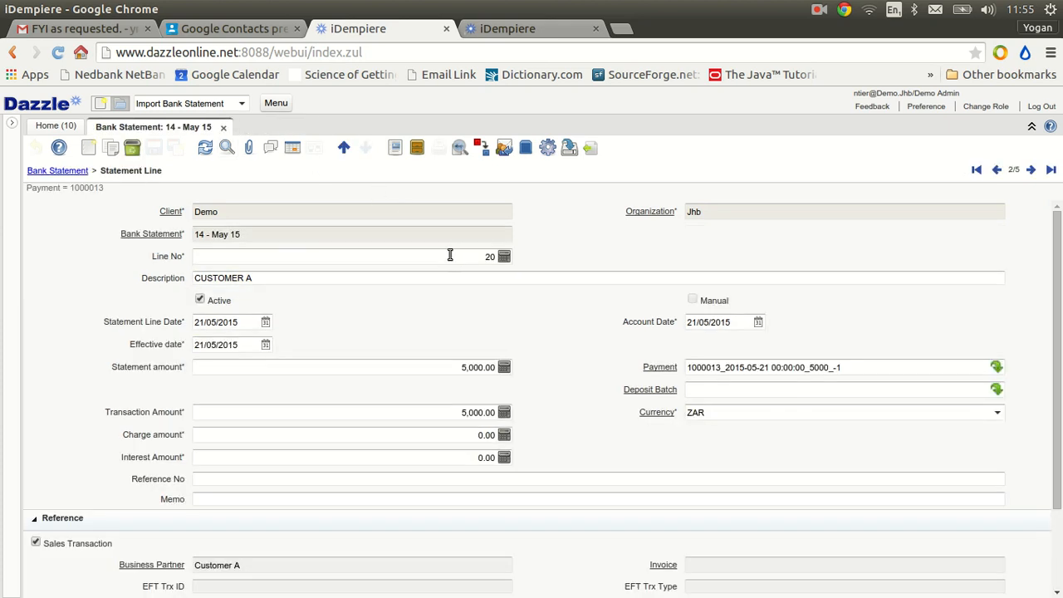
left_click(1032, 170)
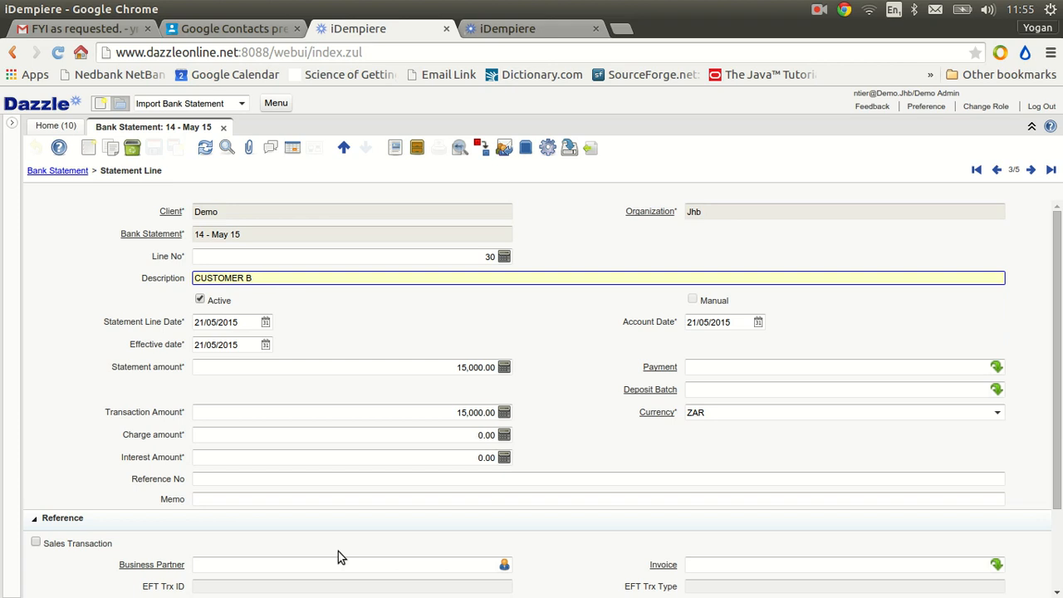
left_click(301, 567)
type("customer")
key("Tab")
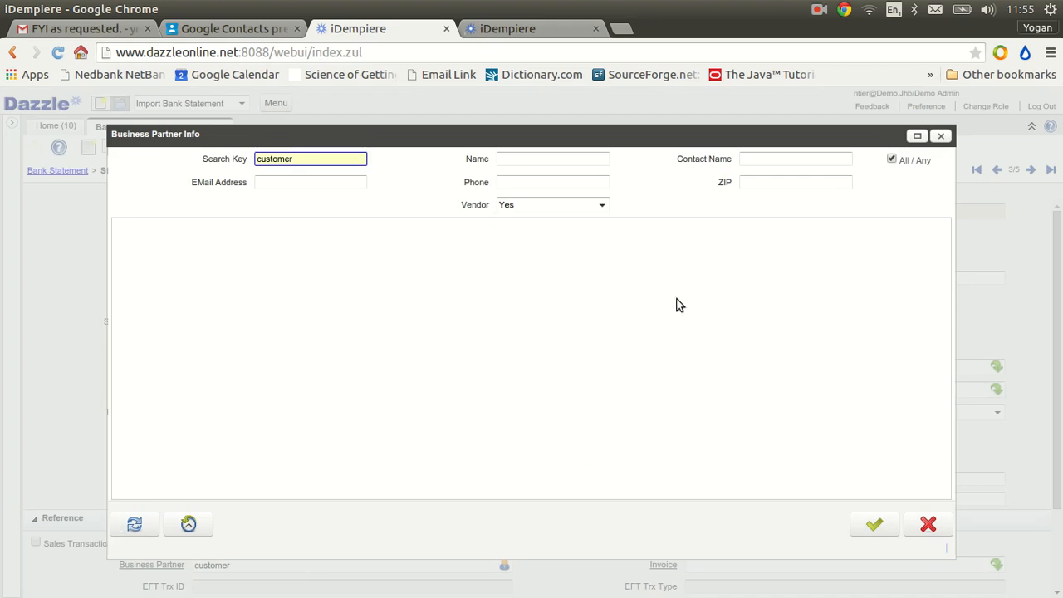
left_click(928, 524)
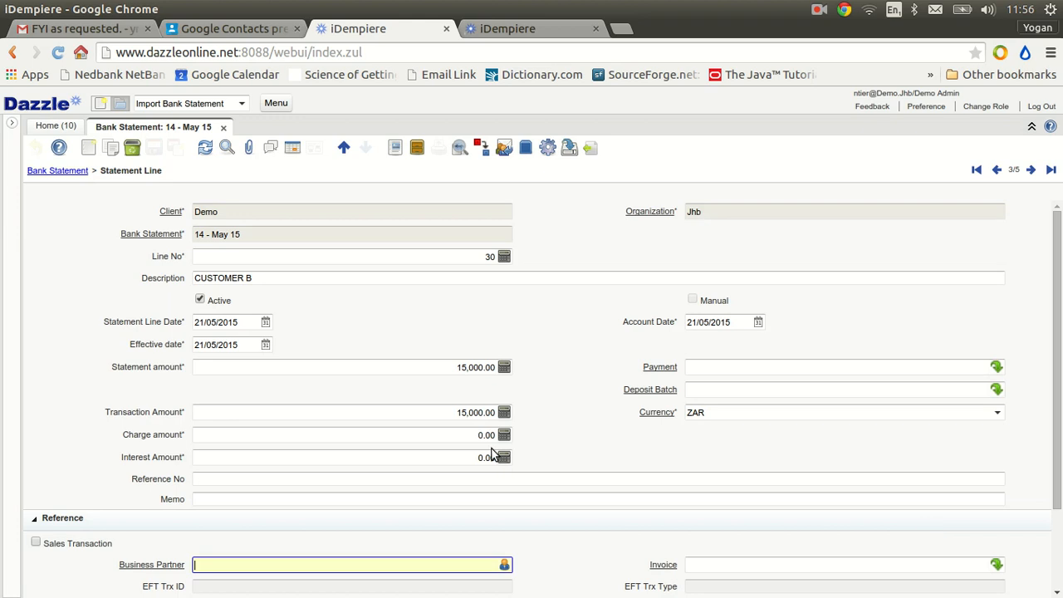
Mark the CUSTOMER B statement line as a sales transaction and assign Customer B as its business partner
left_click(35, 541)
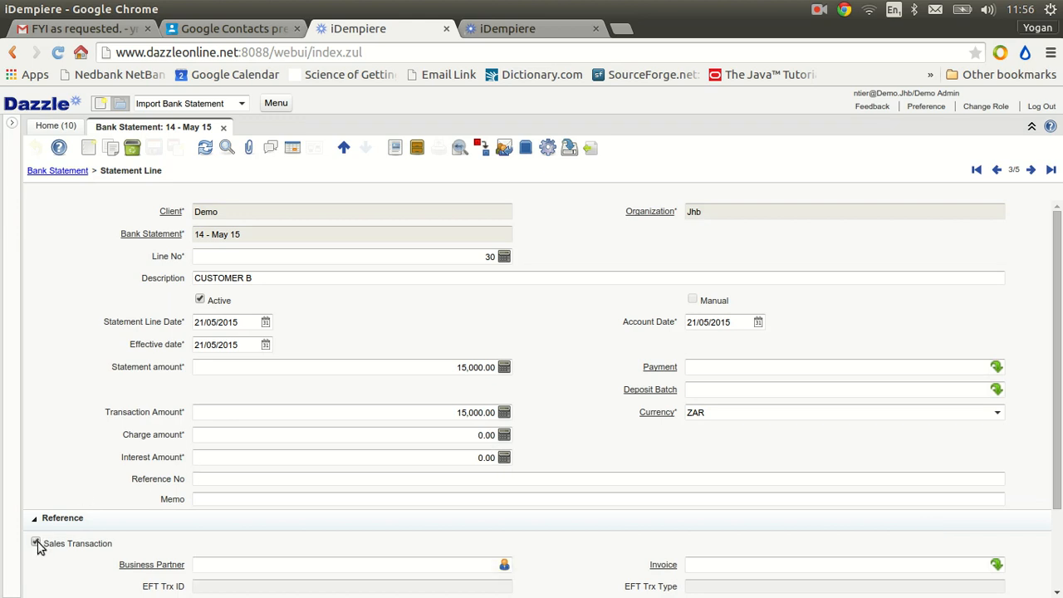
left_click(225, 565)
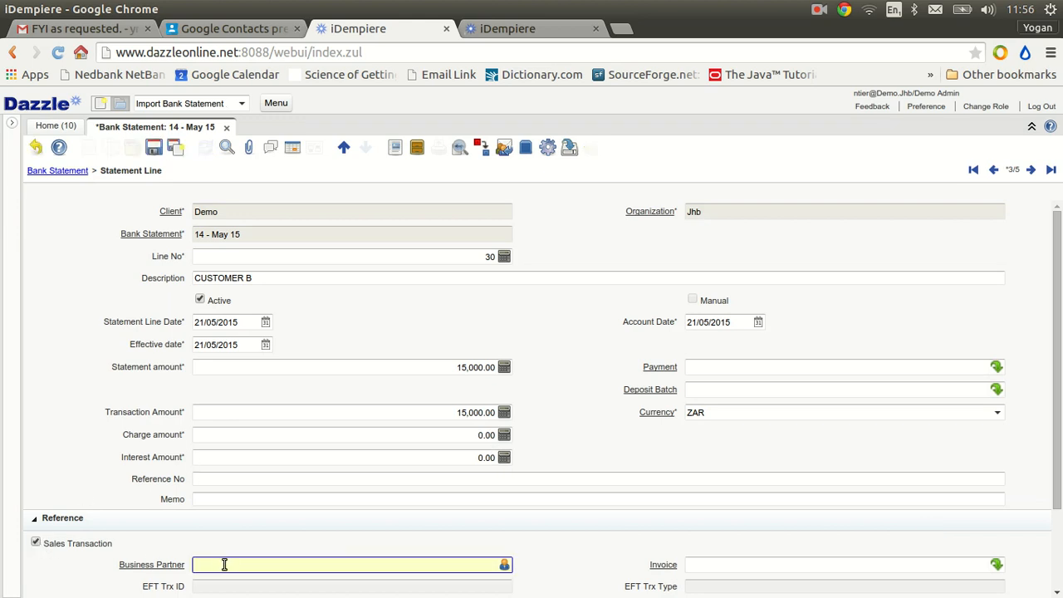
type("customer")
key("Tab")
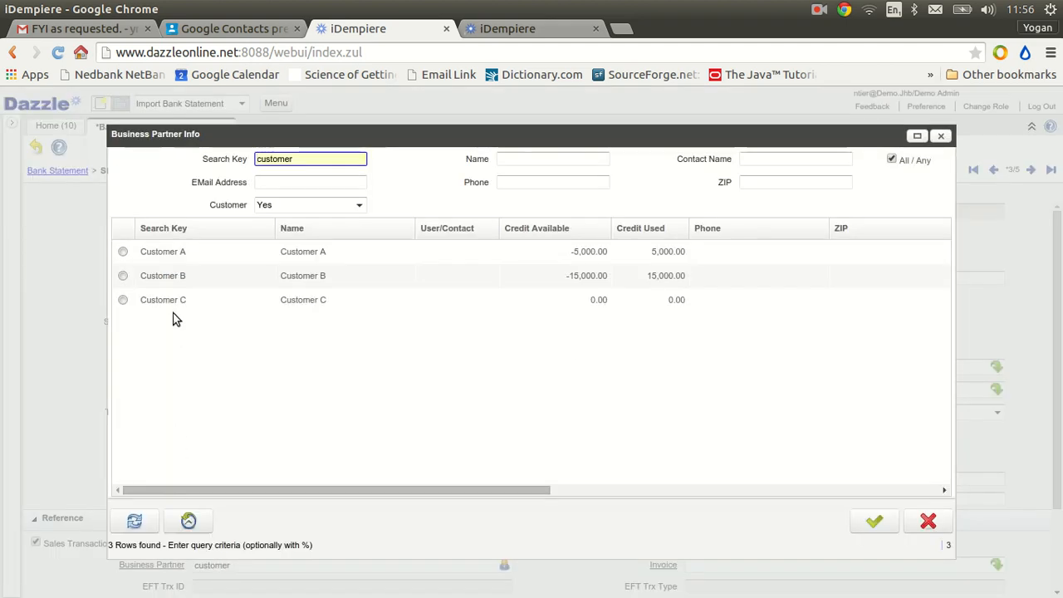
double_click(177, 287)
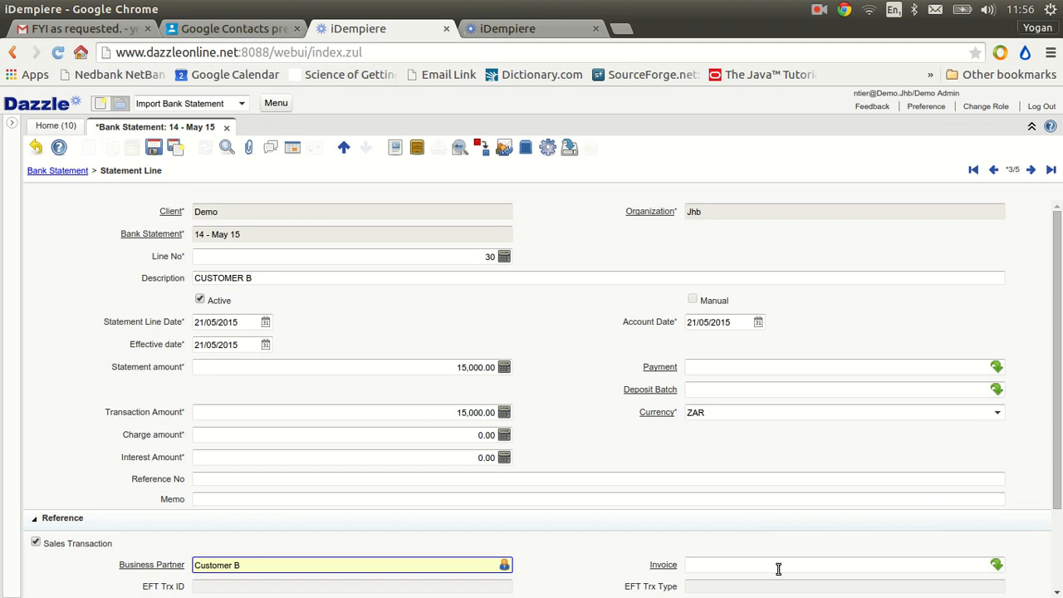
Look up Customer B's 15,000.00 invoice, link it to the CUSTOMER B statement line, and save the record
left_click(997, 565)
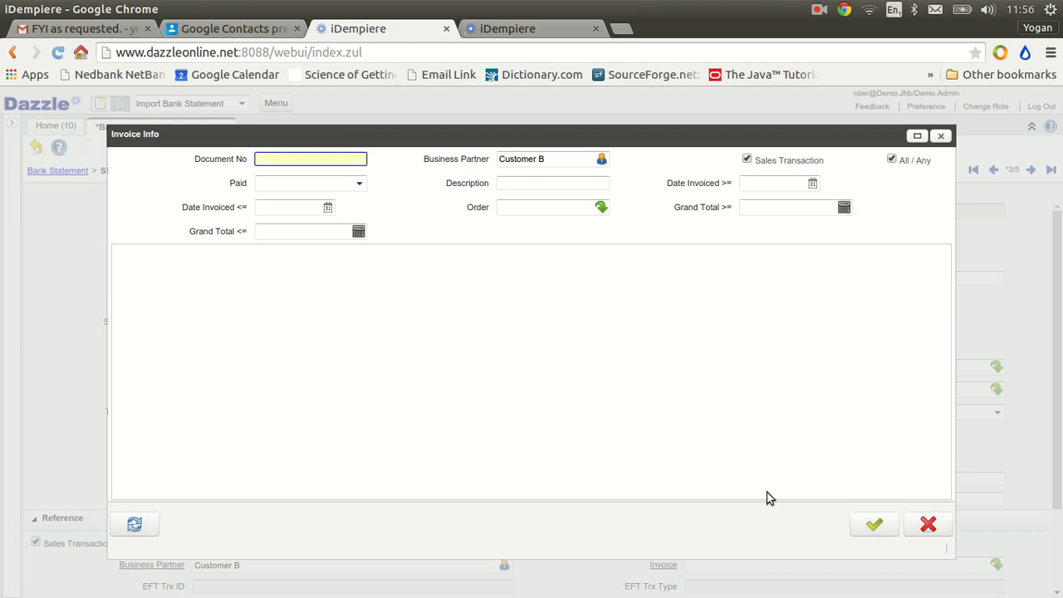
left_click(136, 524)
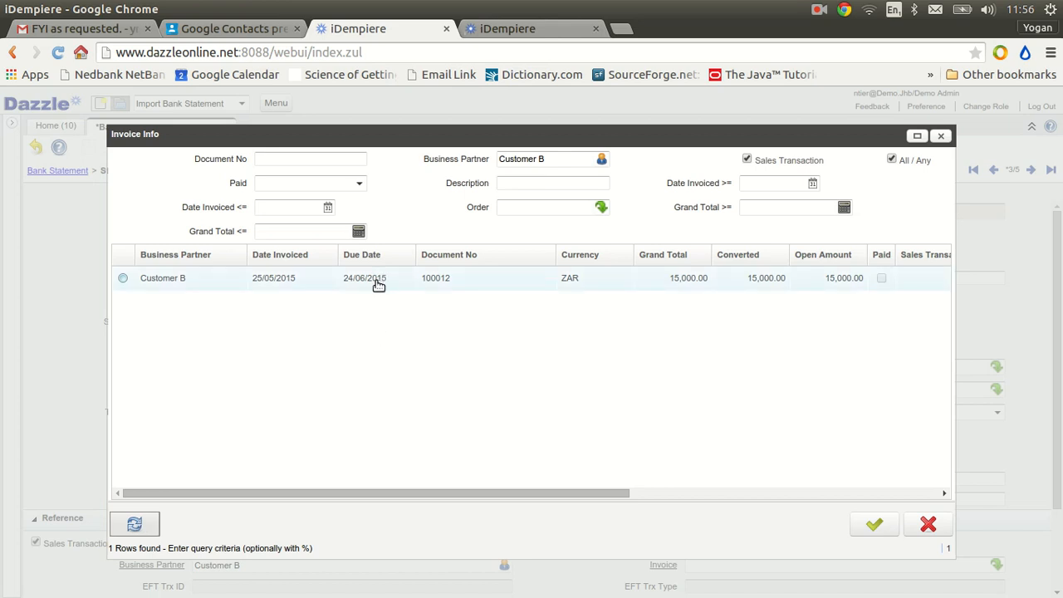
double_click(378, 280)
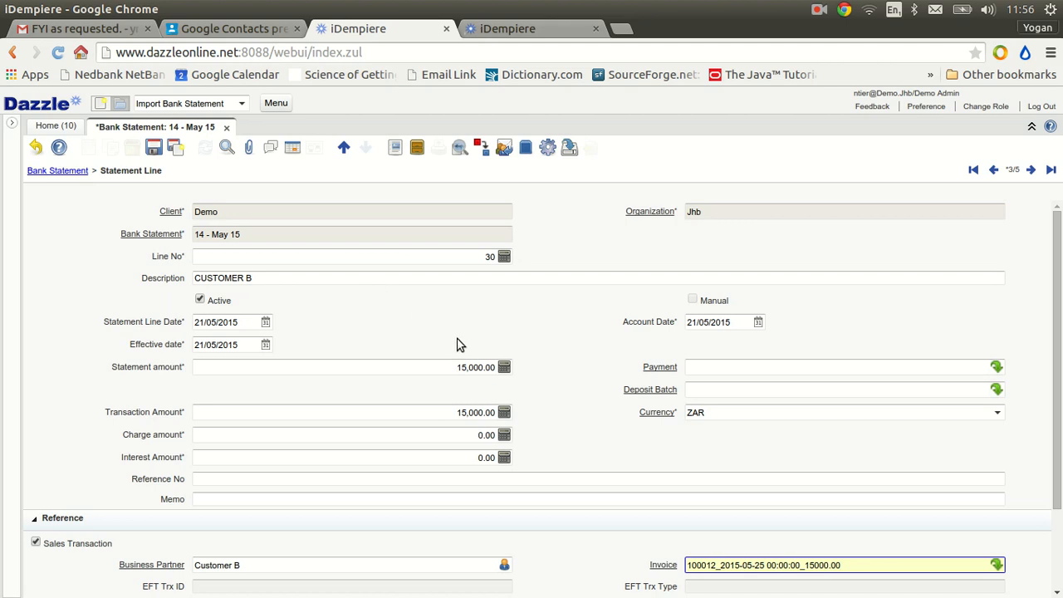
left_click(709, 366)
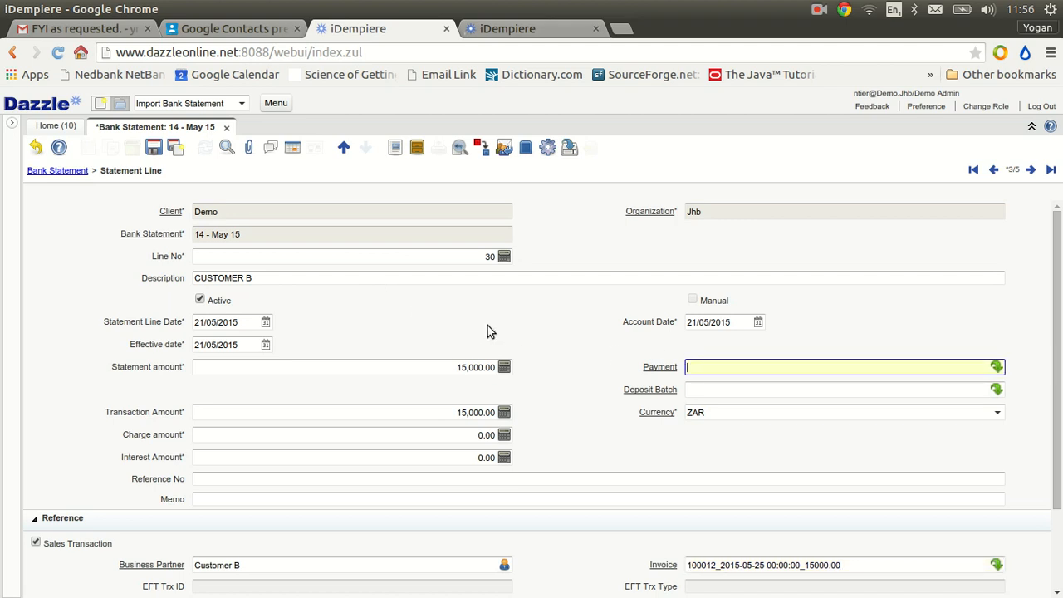
left_click(155, 157)
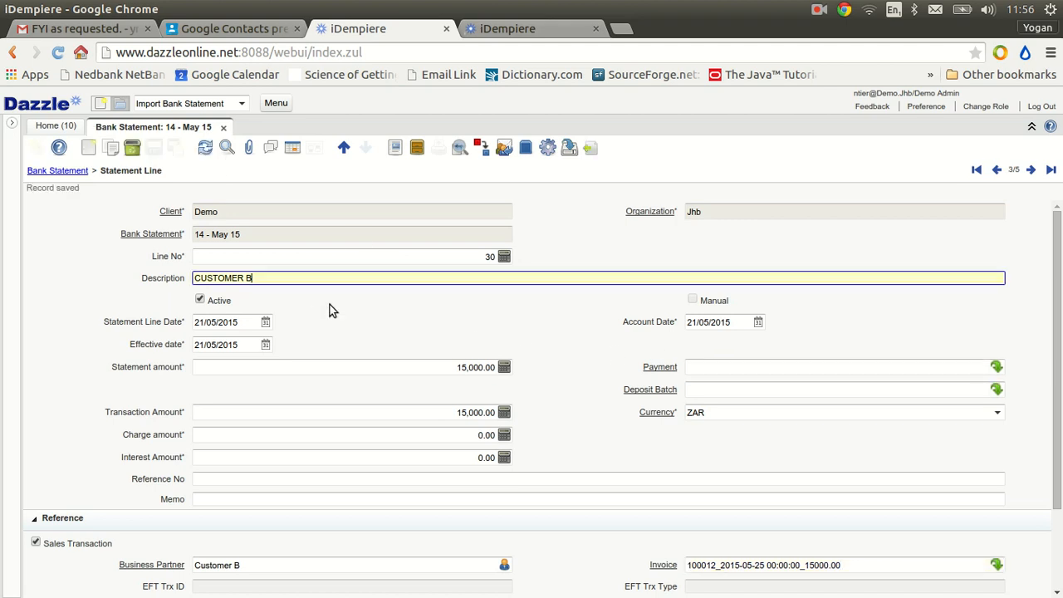
Create a payment from the CUSTOMER B statement line
left_click(547, 148)
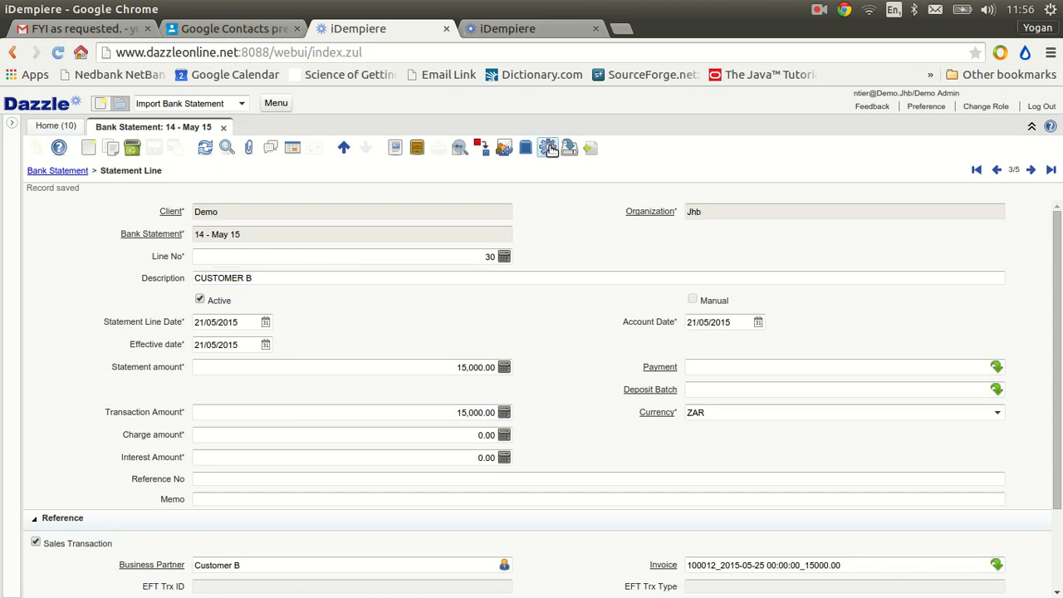
left_click(561, 205)
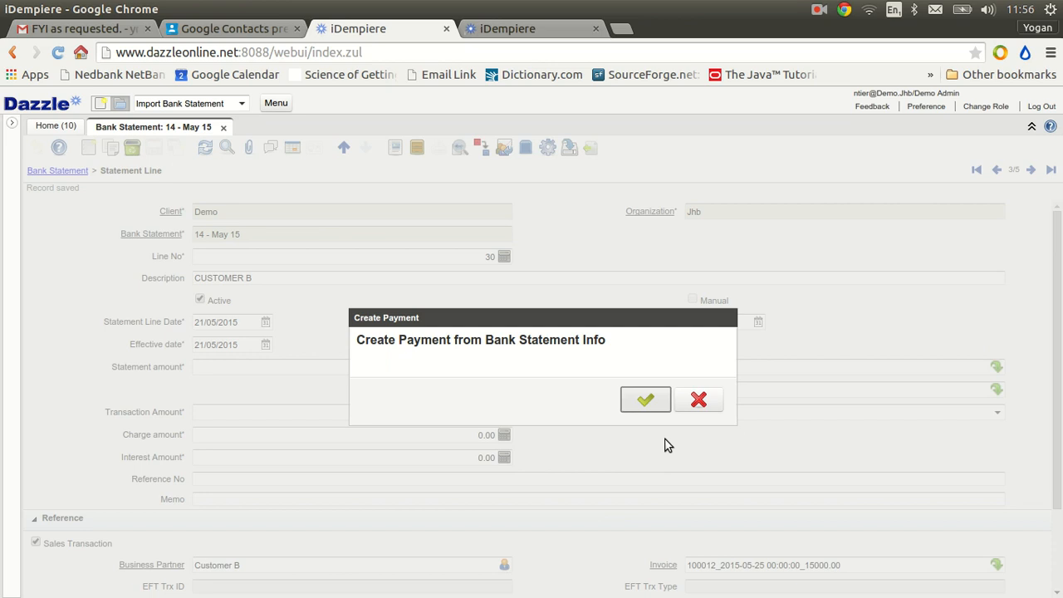
left_click(652, 405)
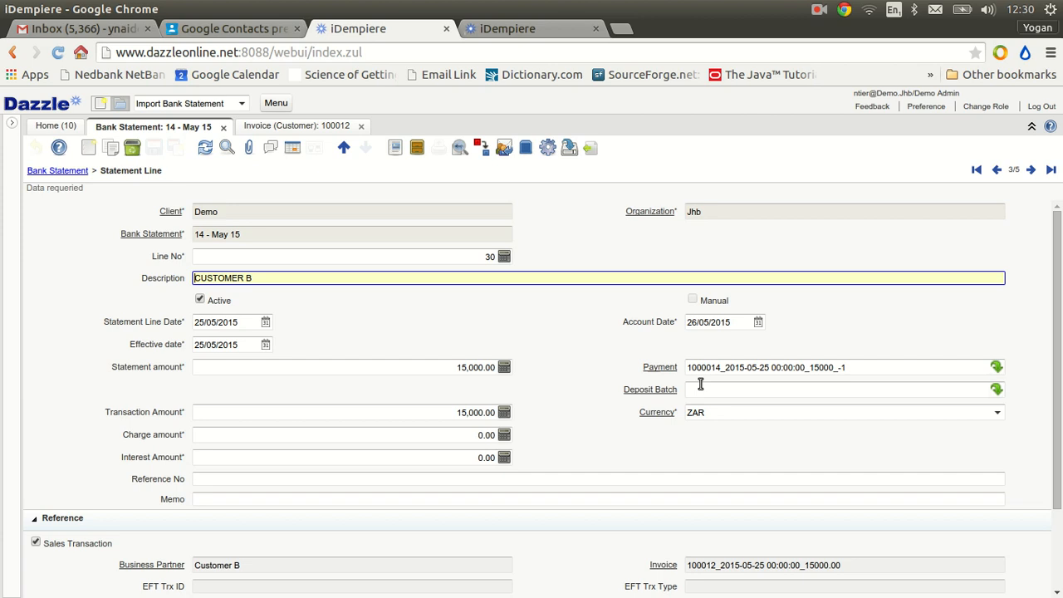
Open the invoice linked to the CUSTOMER B line, check its paid status and allocation, and return to the bank statement
left_click(665, 566)
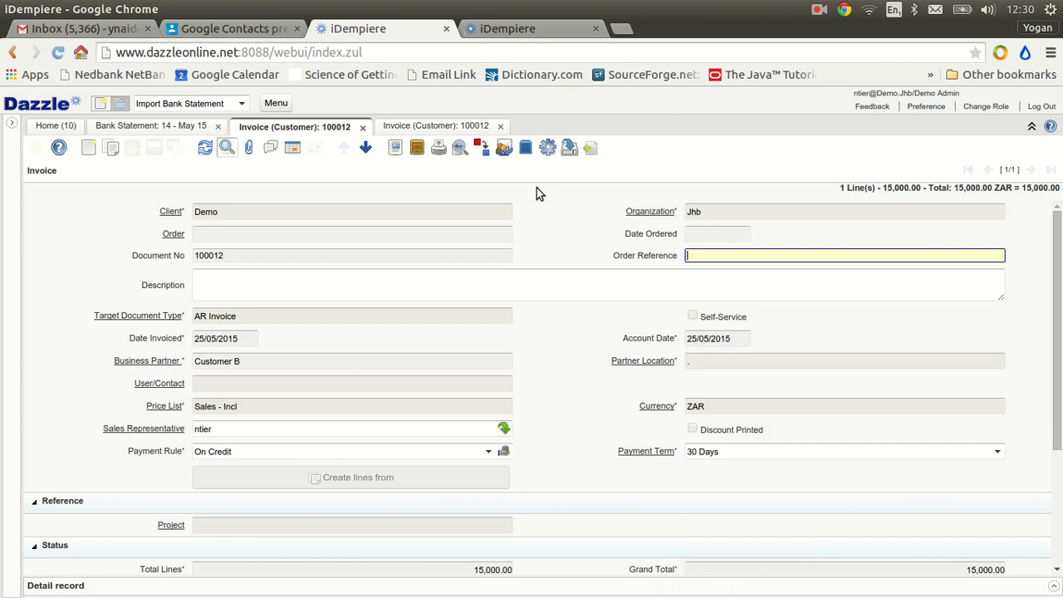
left_click(501, 127)
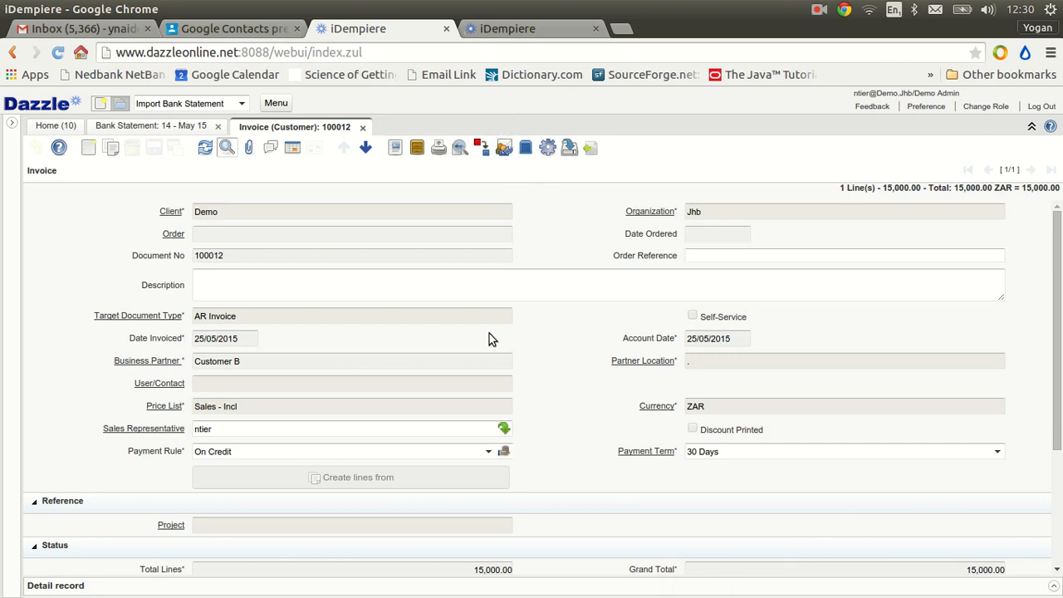
scroll(489, 333, "down", 3)
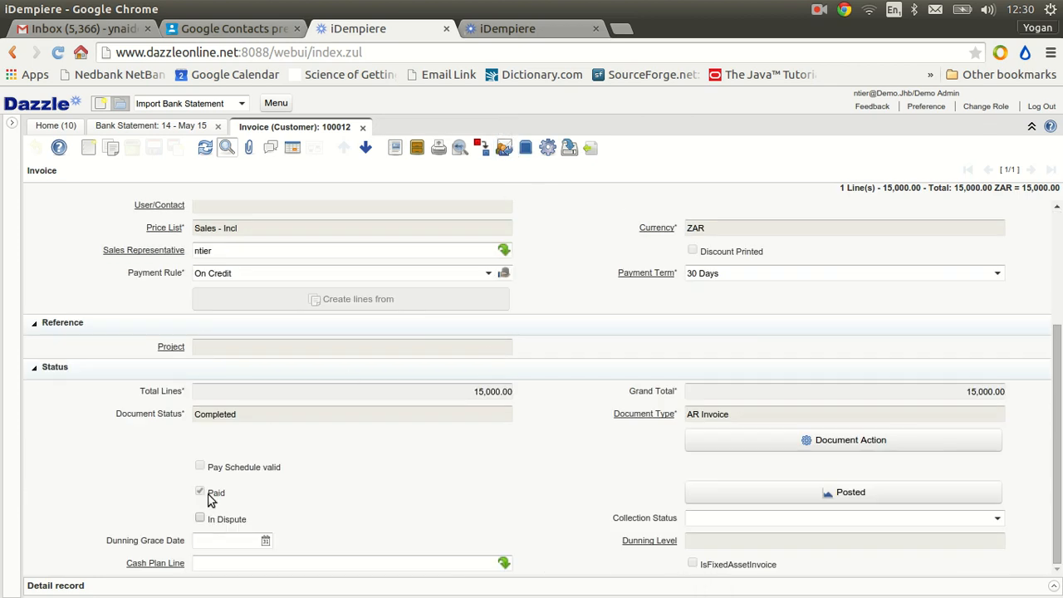
left_click(78, 588)
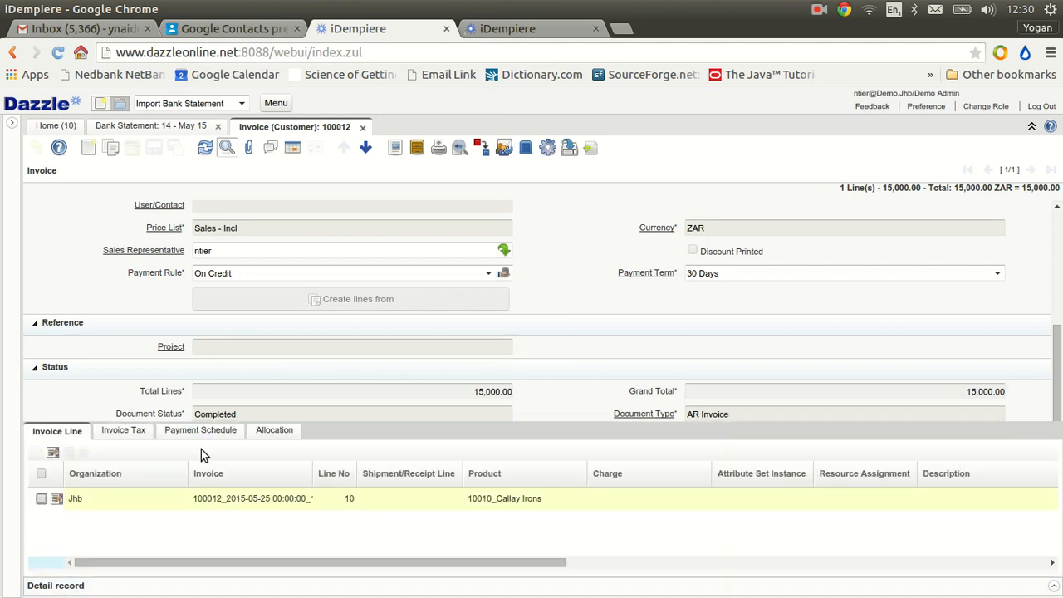
left_click(263, 434)
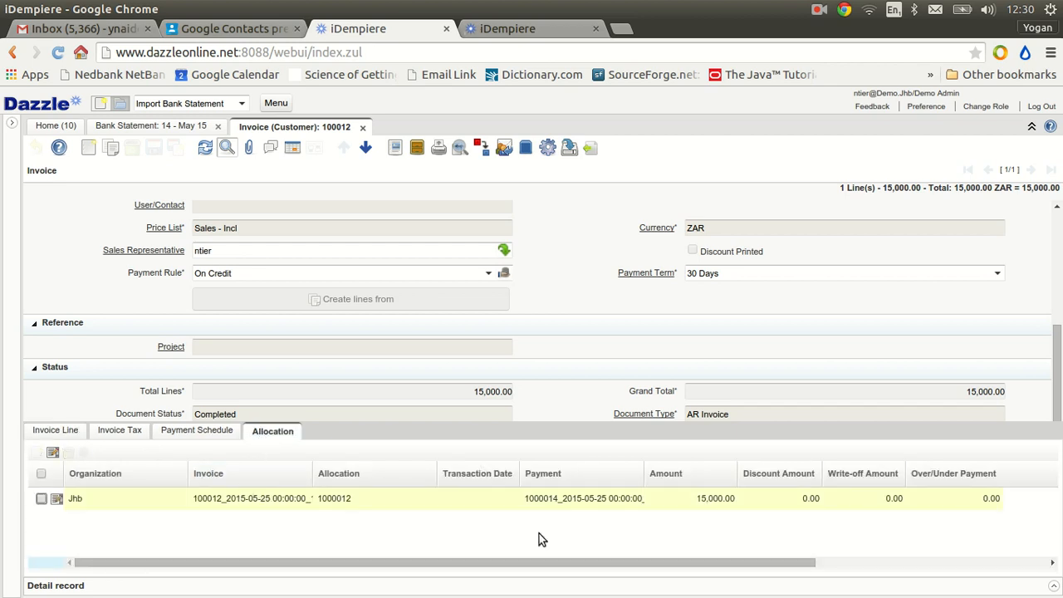
left_click(143, 126)
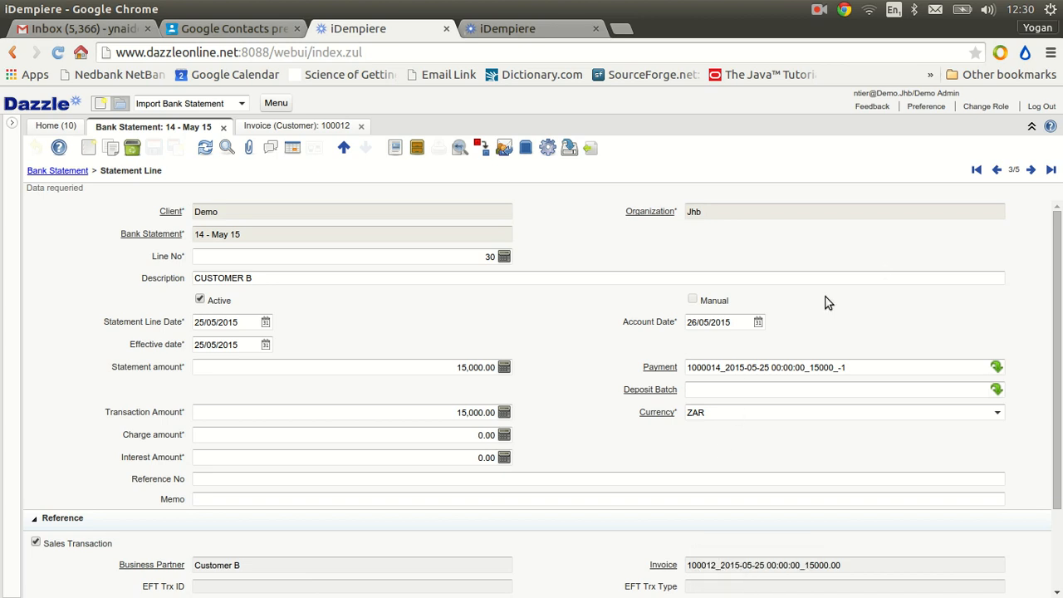
Mark the CUSTOMER C statement line as a sales transaction, assign Customer C as its business partner, and save the record
left_click(1030, 171)
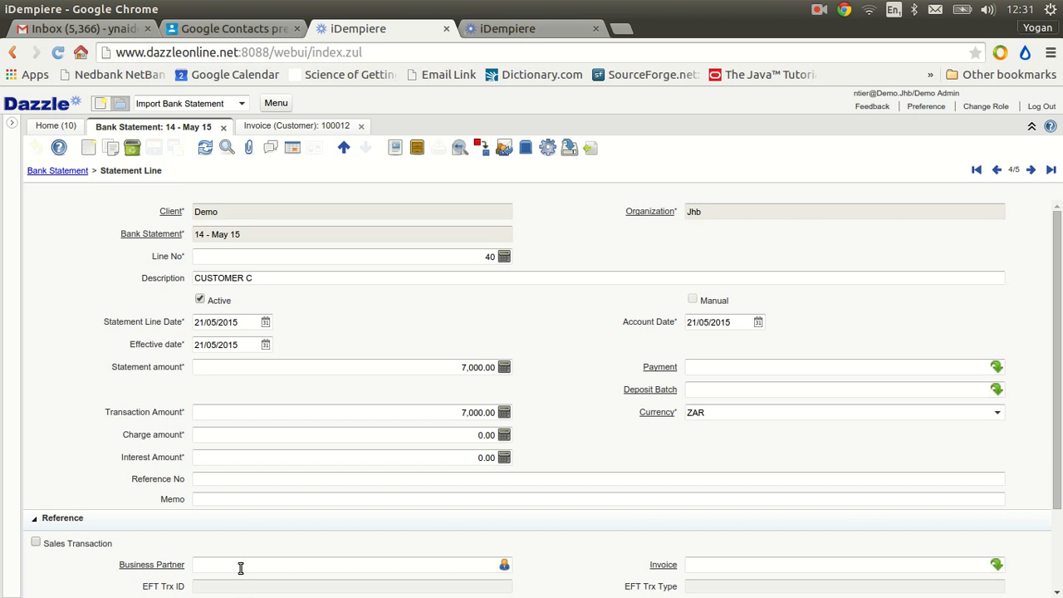
left_click(37, 544)
left_click(199, 566)
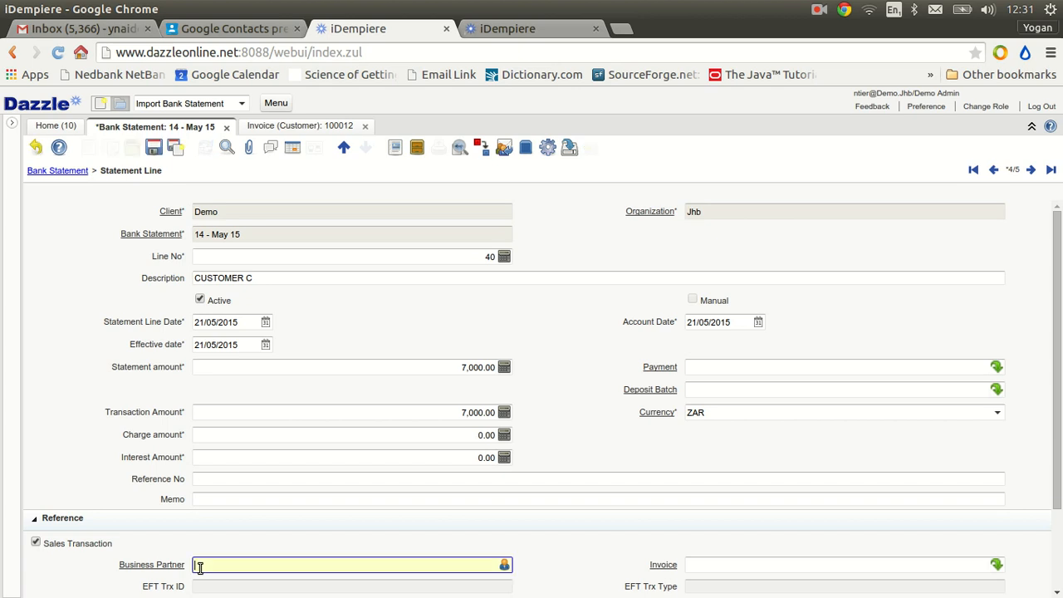
type("customer")
key("Tab")
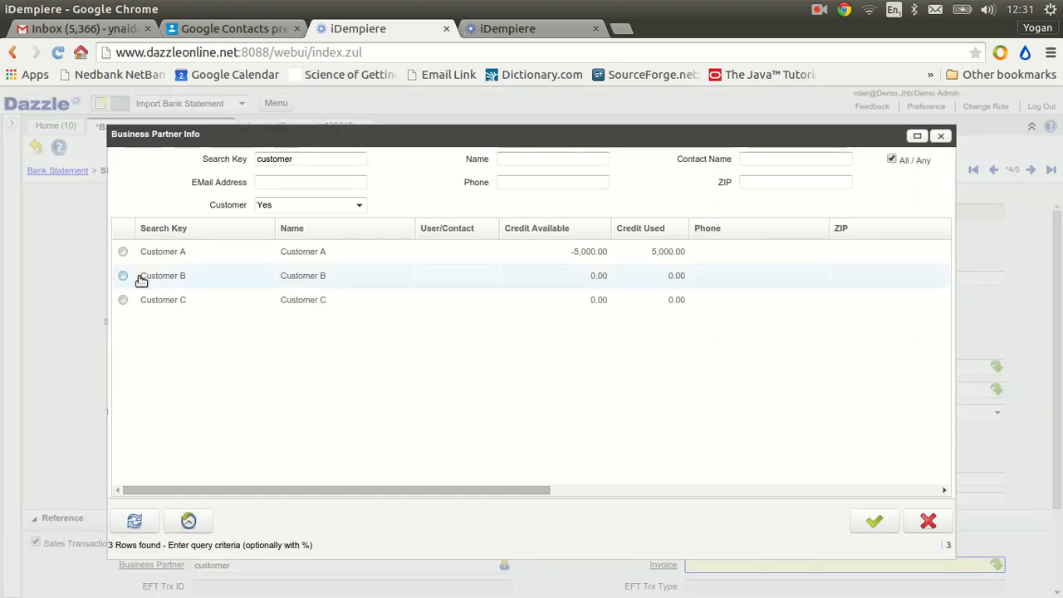
double_click(161, 301)
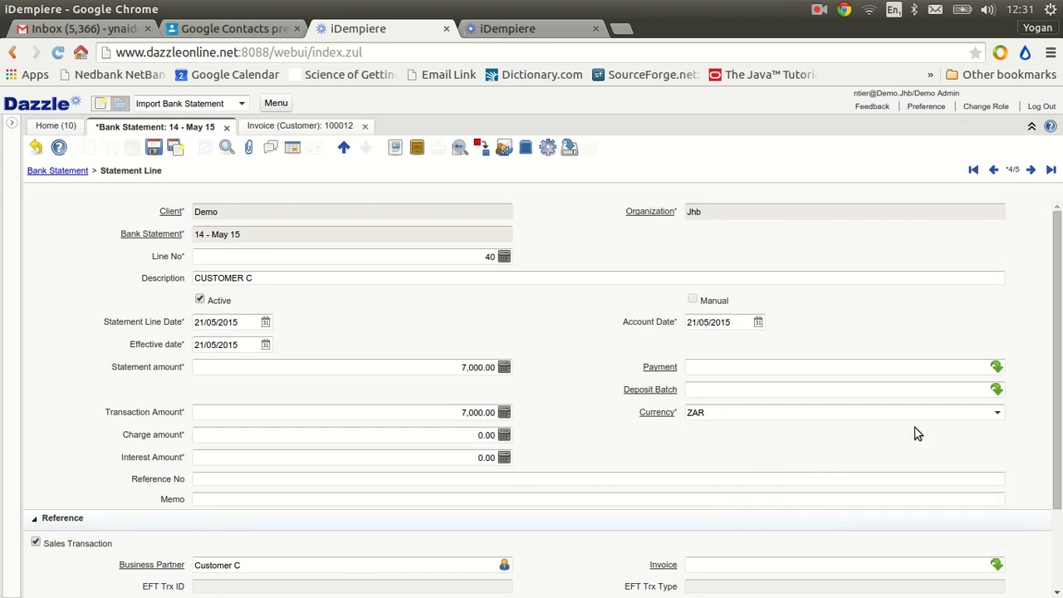
left_click(153, 147)
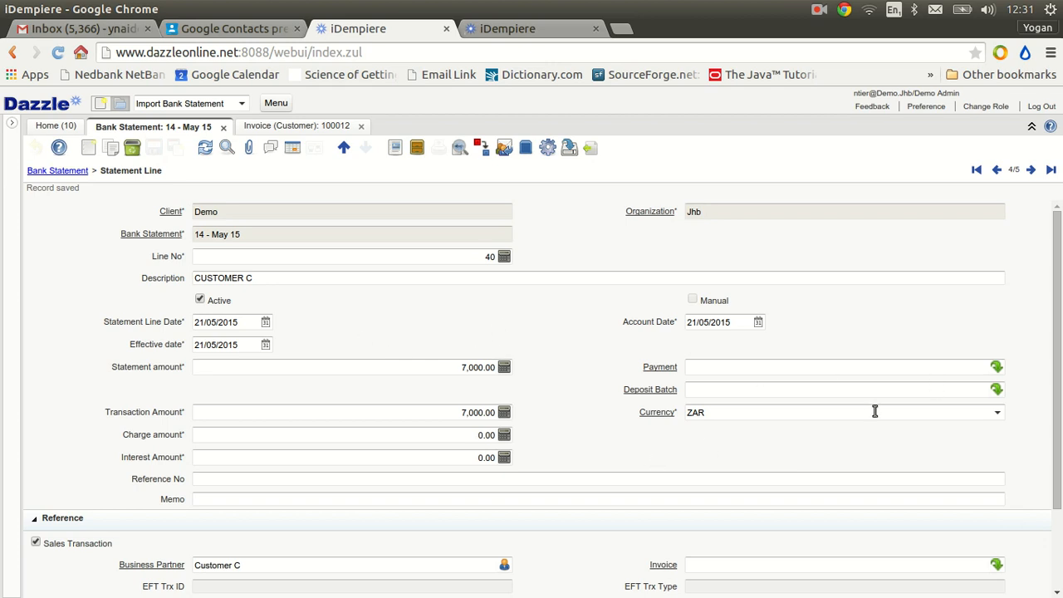
Look up the existing payments for the CUSTOMER C statement line, filtered by business partner Customer C
left_click(997, 368)
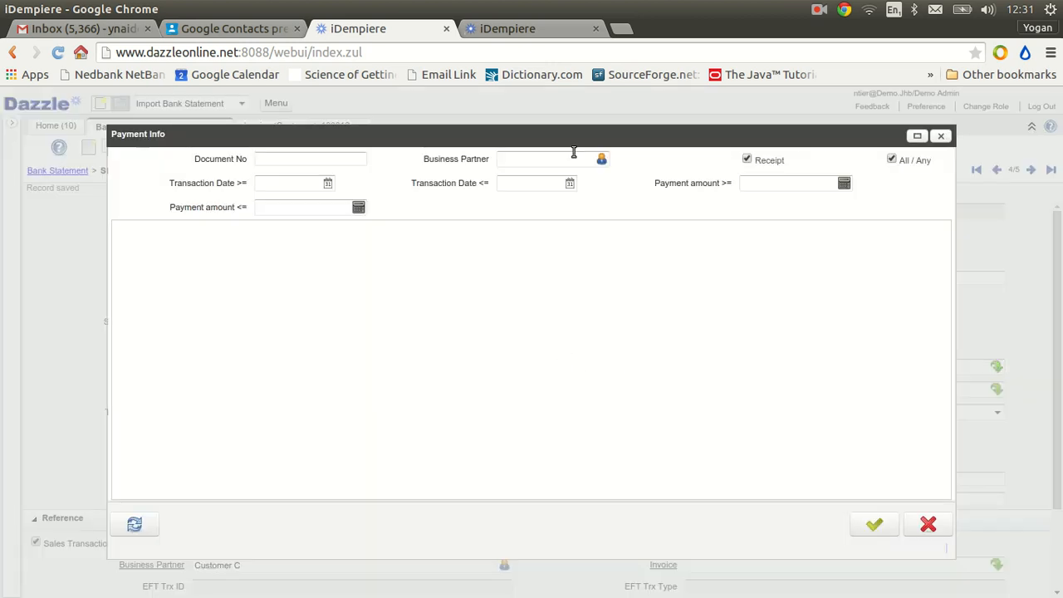
left_click(544, 157)
type("cust")
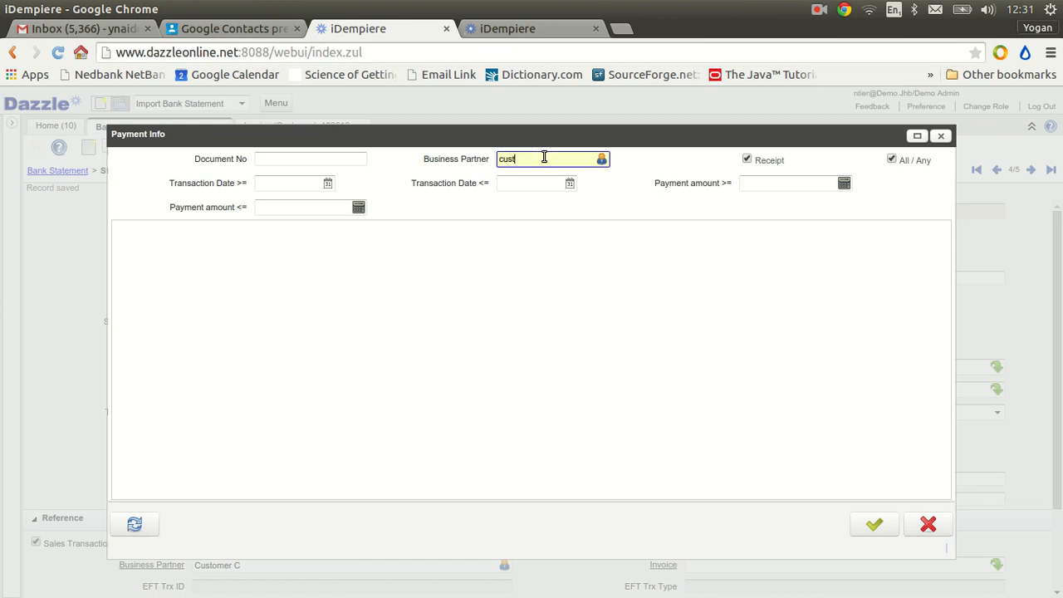
type("omerc")
key("Tab")
left_click(315, 157)
key("BackSpace")
type("c")
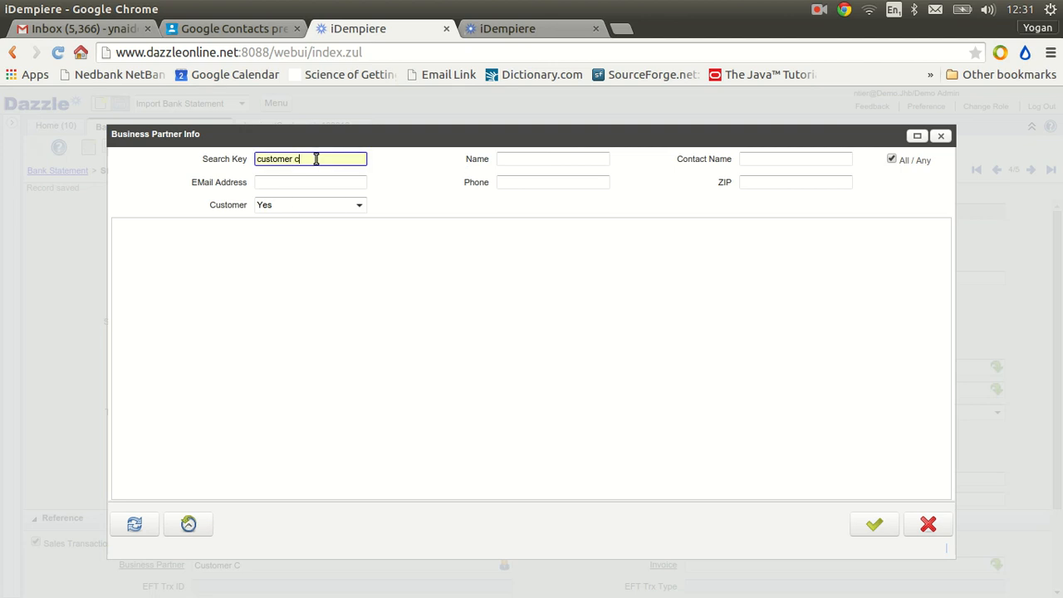
left_click(135, 527)
double_click(285, 252)
left_click(135, 524)
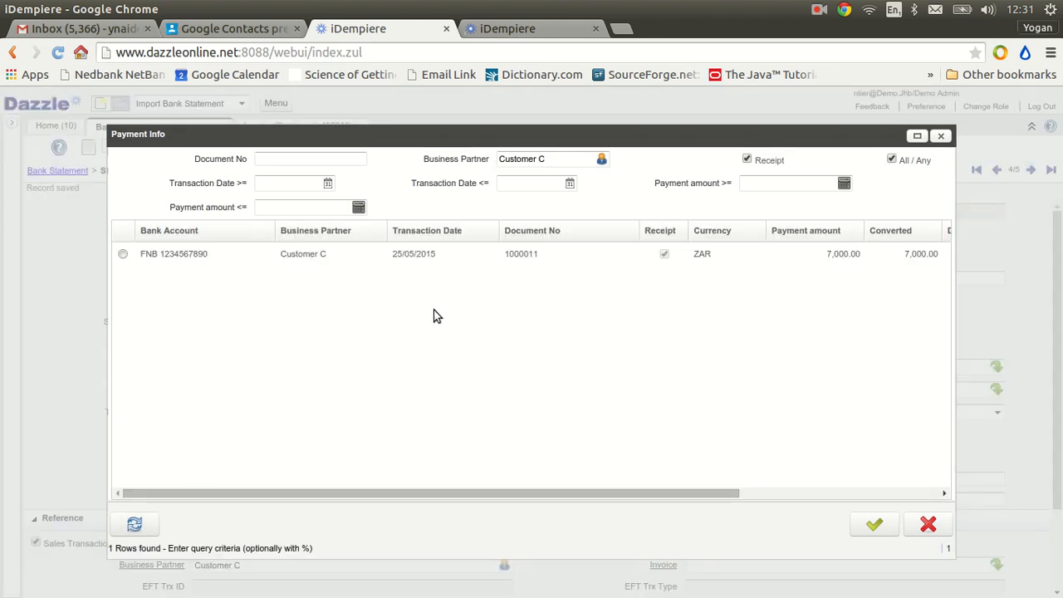
Link Customer C's 7,000.00 payment to the CUSTOMER C statement line and save the record
left_click(398, 253)
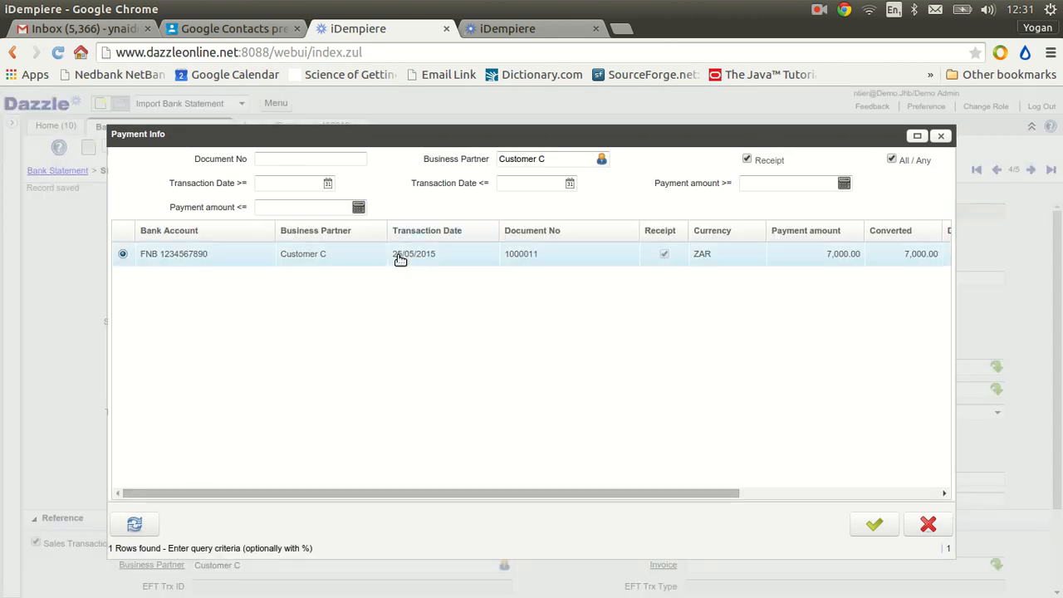
double_click(398, 255)
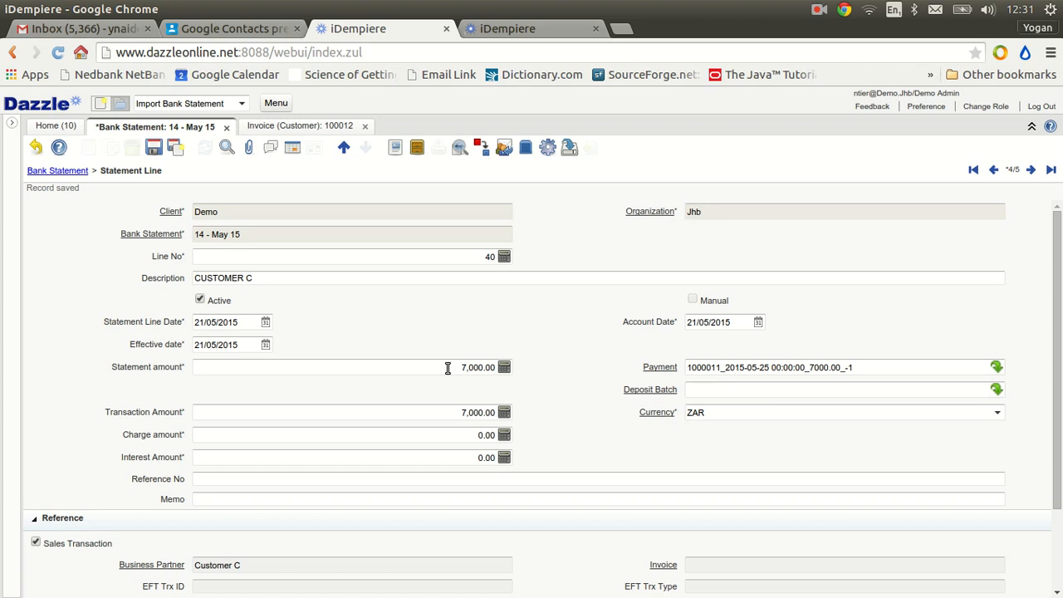
left_click(153, 147)
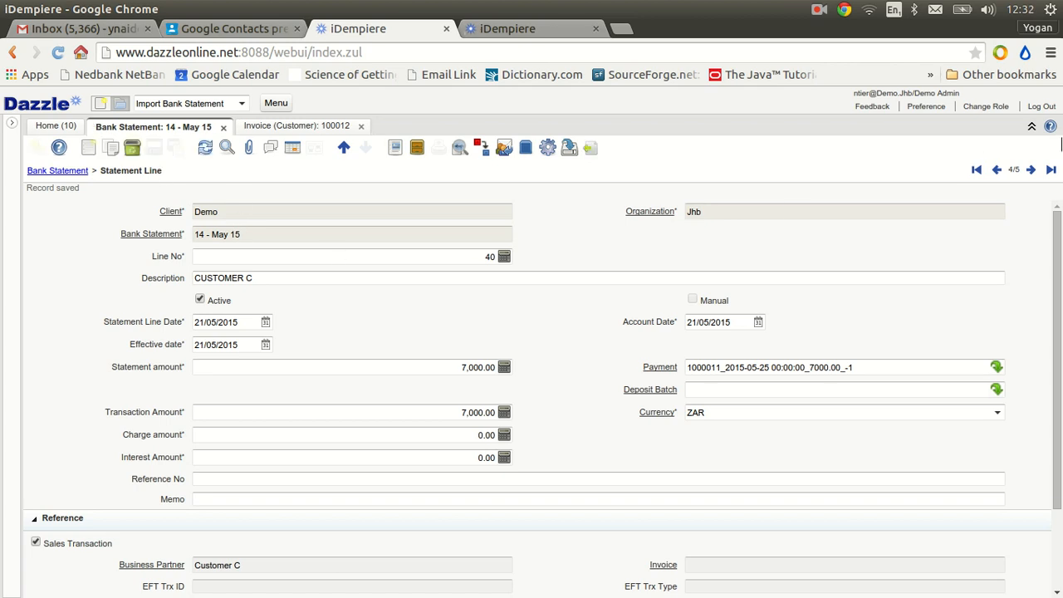
Move on to the SUPPLIER A statement line and select its description text
left_click(1030, 170)
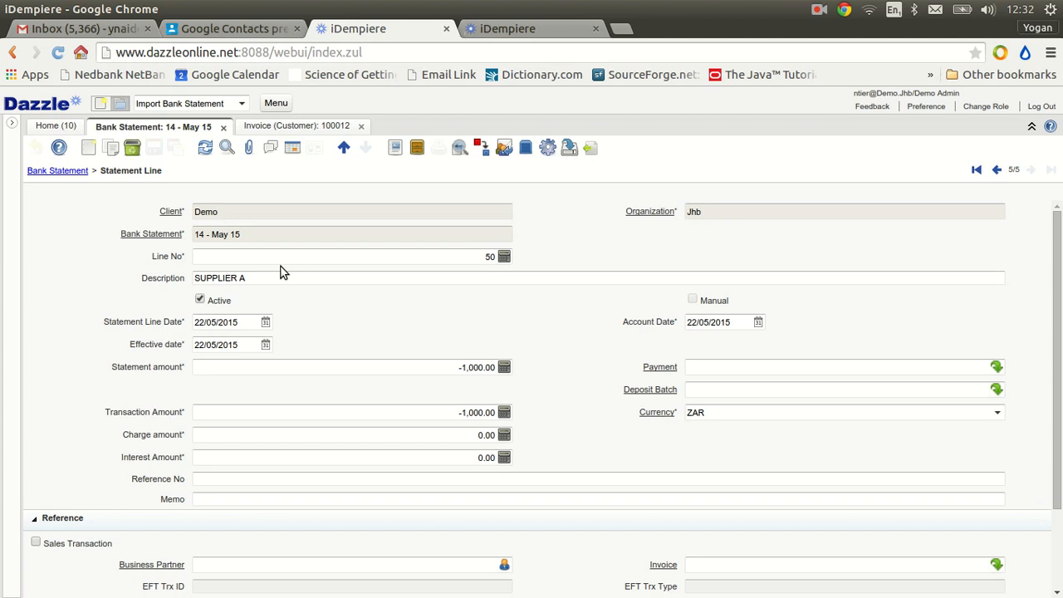
left_click(226, 280)
double_click(226, 280)
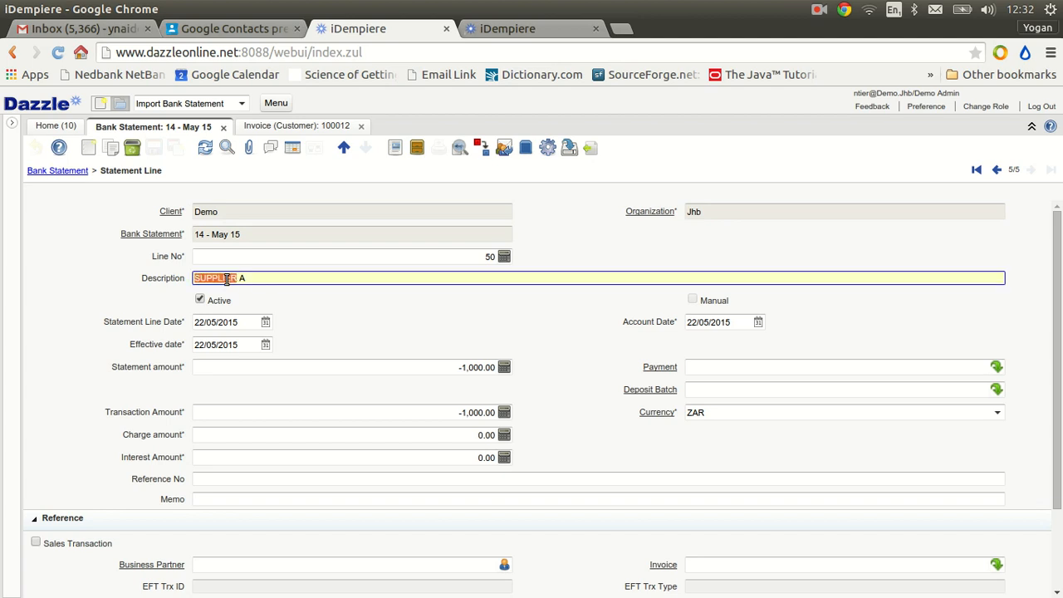
triple_click(237, 283)
left_click(245, 258)
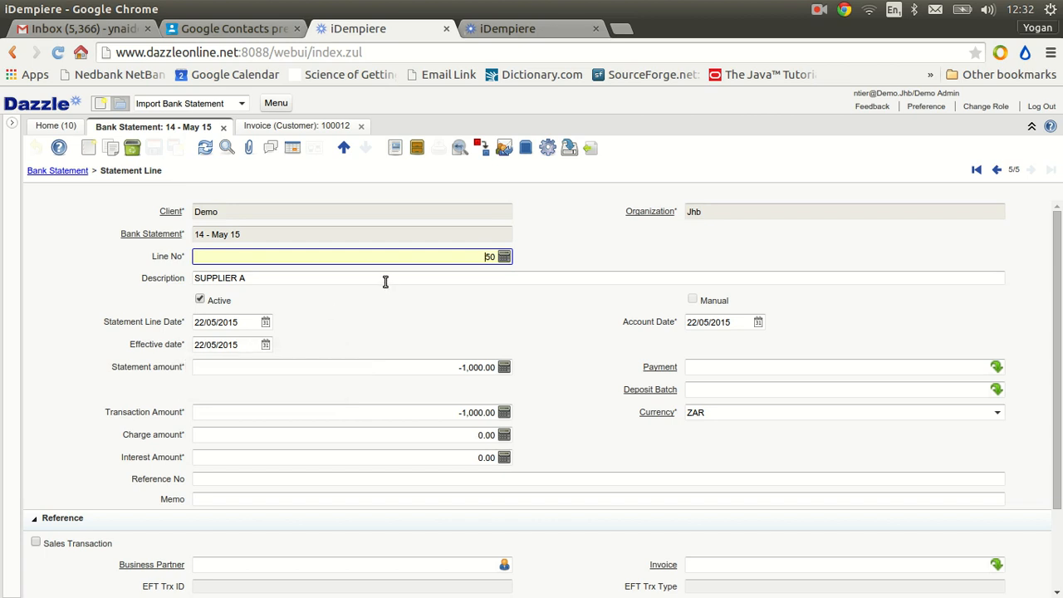
Show the statement lines as a grid and delete the SUPPLIER A line
left_click(293, 149)
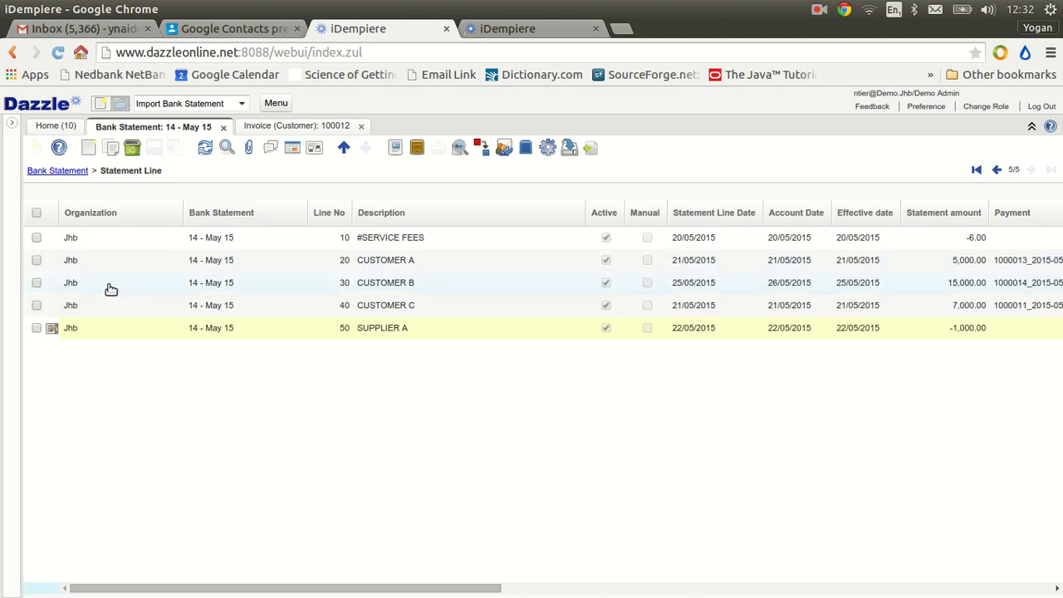
left_click(37, 238)
left_click(37, 260)
left_click(37, 283)
left_click(37, 215)
left_click(37, 215)
left_click(36, 216)
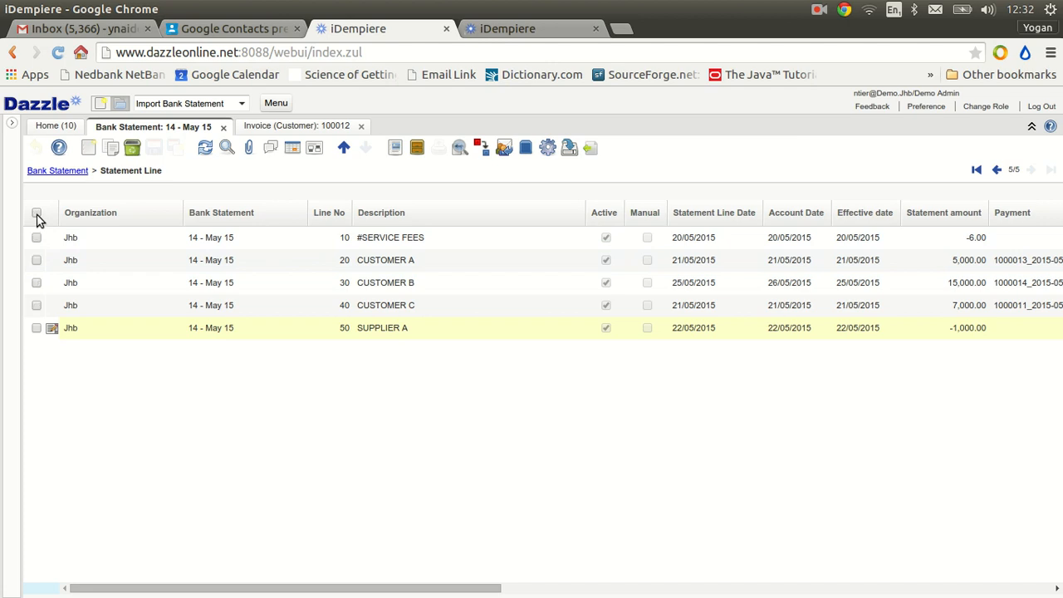
left_click(38, 329)
left_click(132, 148)
left_click(597, 381)
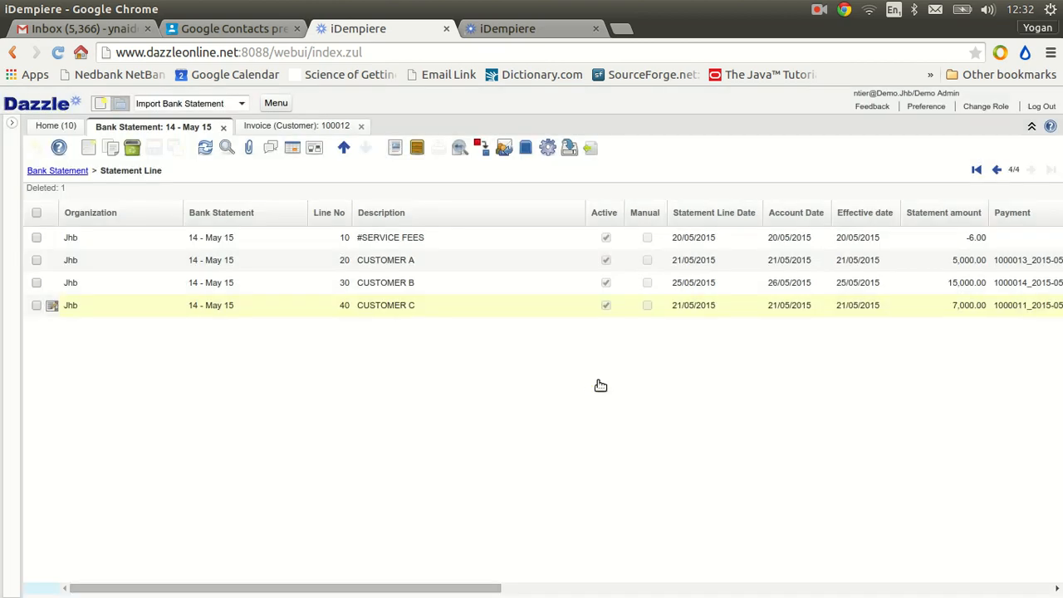
Add a new statement line with the description SUPPLIER A and a statement amount of -1,000.00
left_click(88, 150)
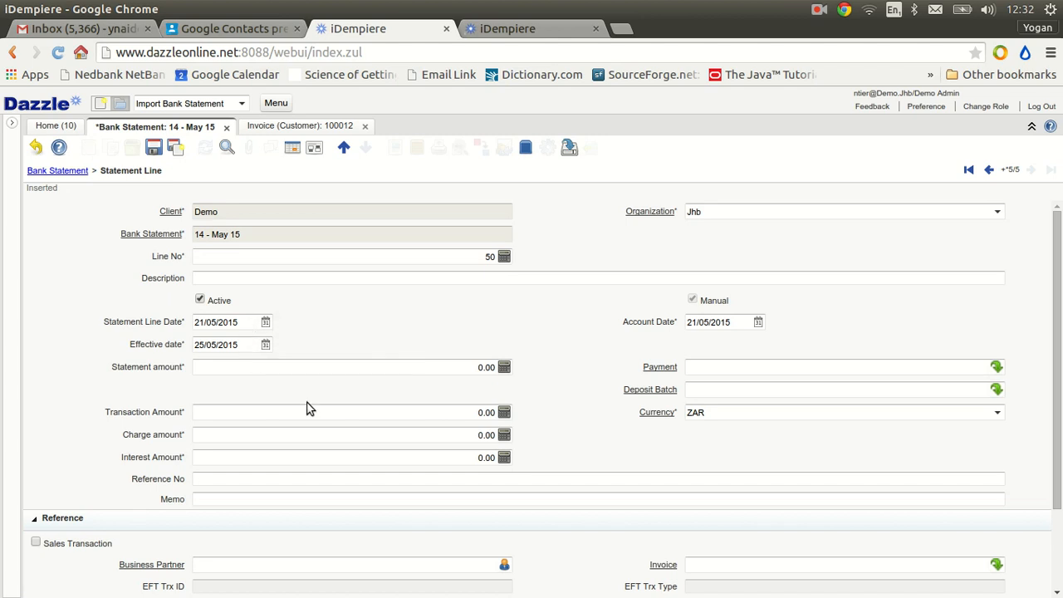
left_click(298, 278)
type("SUPPLIER A")
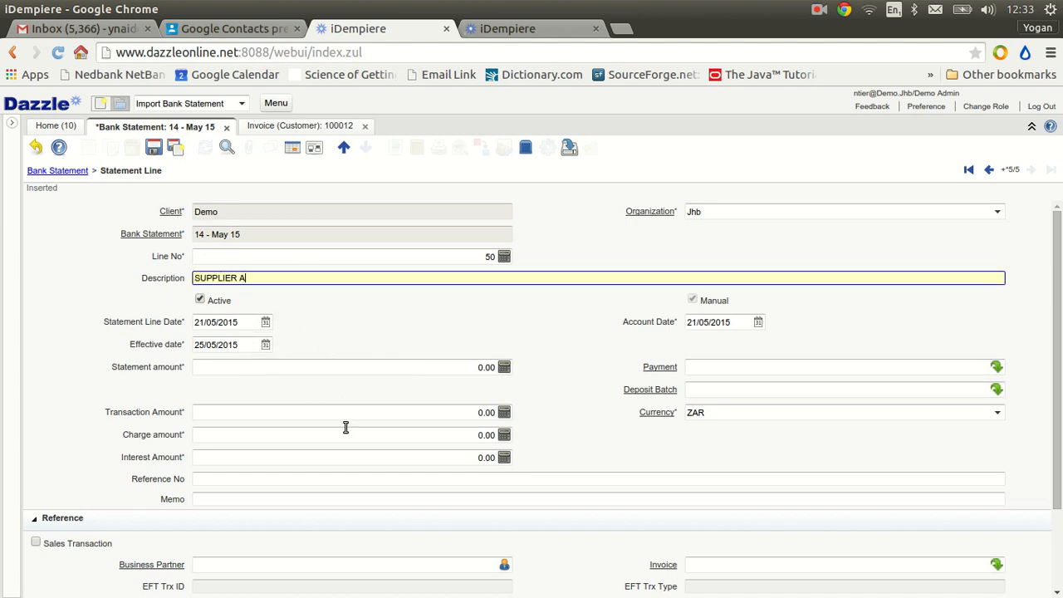
left_click(459, 367)
type("-1,00")
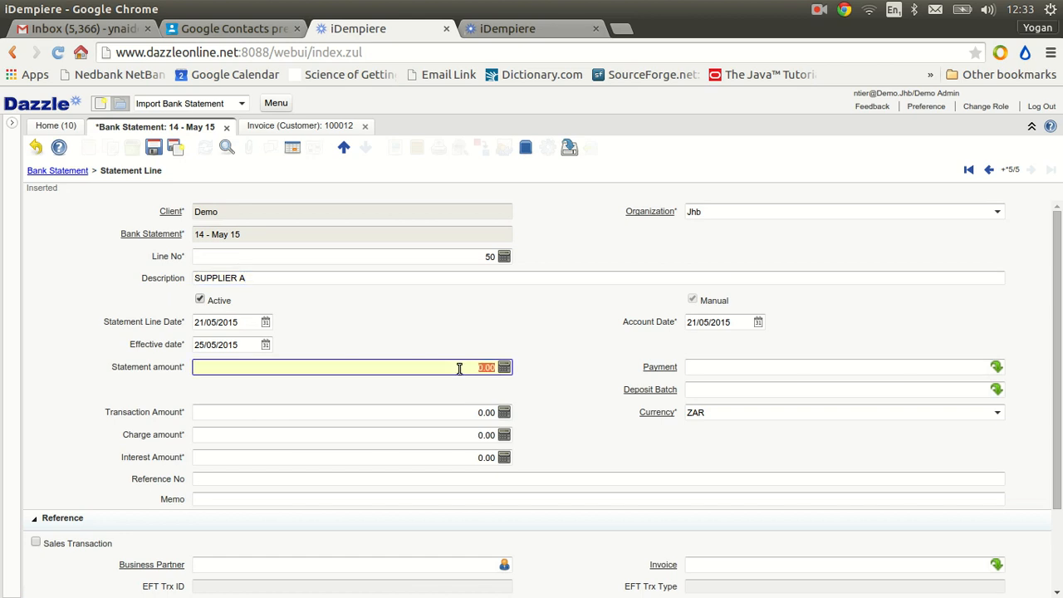
type("0")
key("Tab")
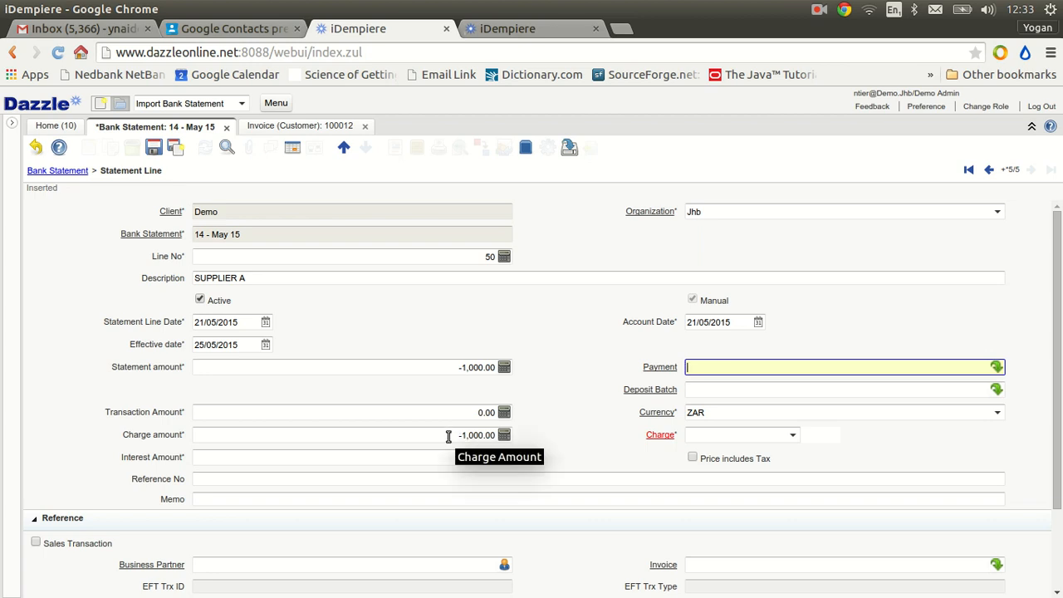
Set the new line's transaction amount to -1,000.00 and its charge amount to 0
left_click(449, 437)
key("ctrl+c")
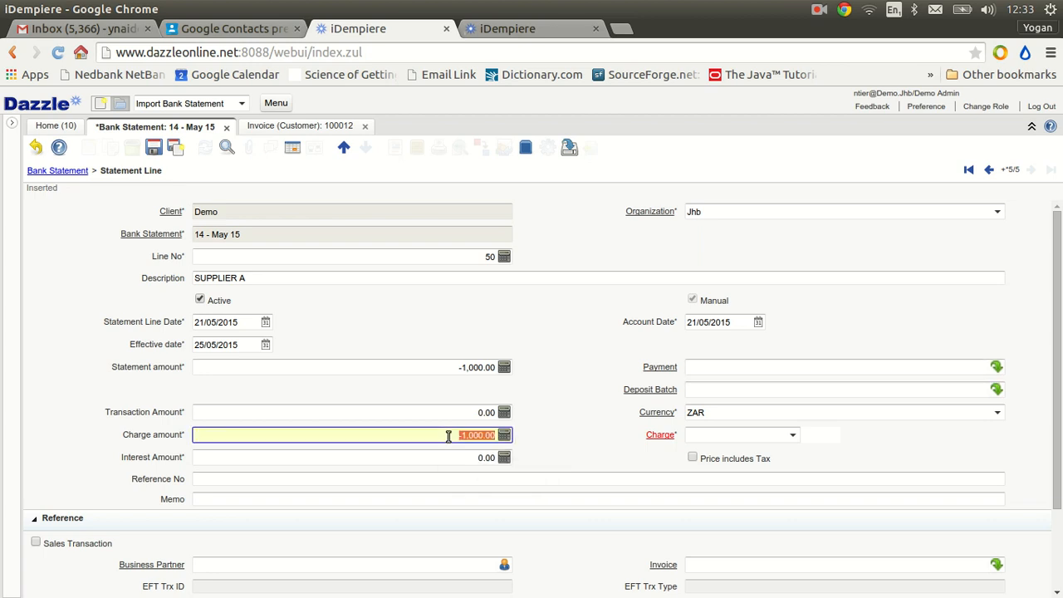
left_click(450, 413)
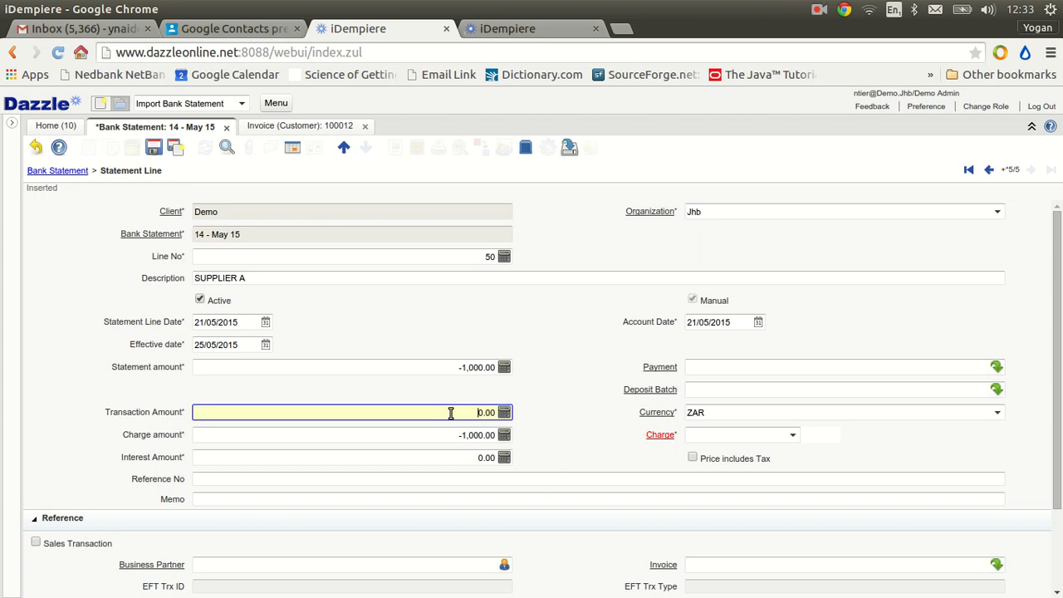
double_click(450, 413)
key("ctrl+v")
key("Tab")
double_click(450, 438)
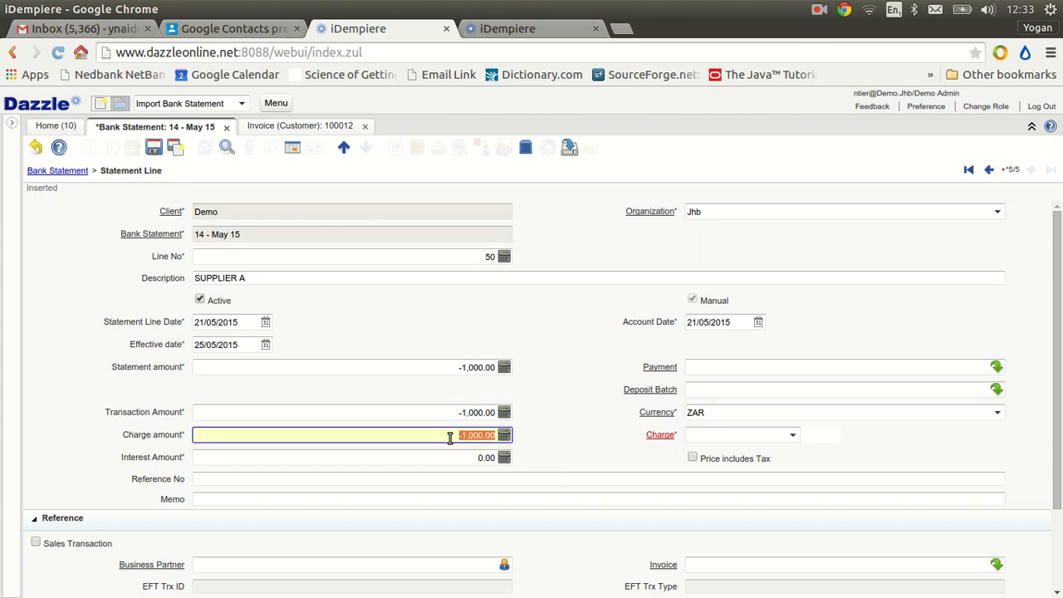
type("0")
key("Tab")
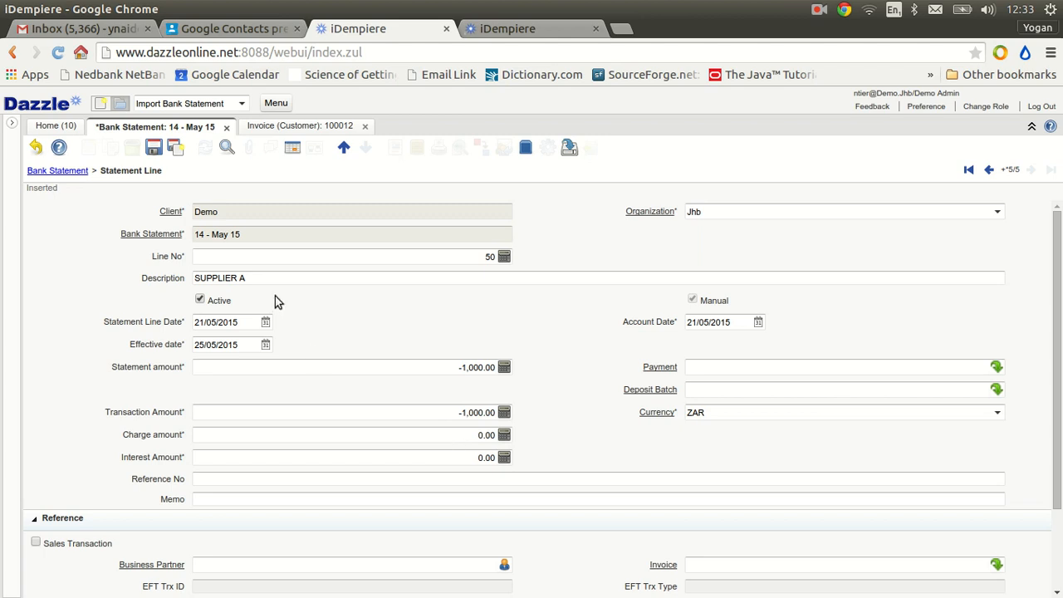
Assign Supplier A as the business partner of the new SUPPLIER A statement line
left_click_drag(154, 147, 231, 580)
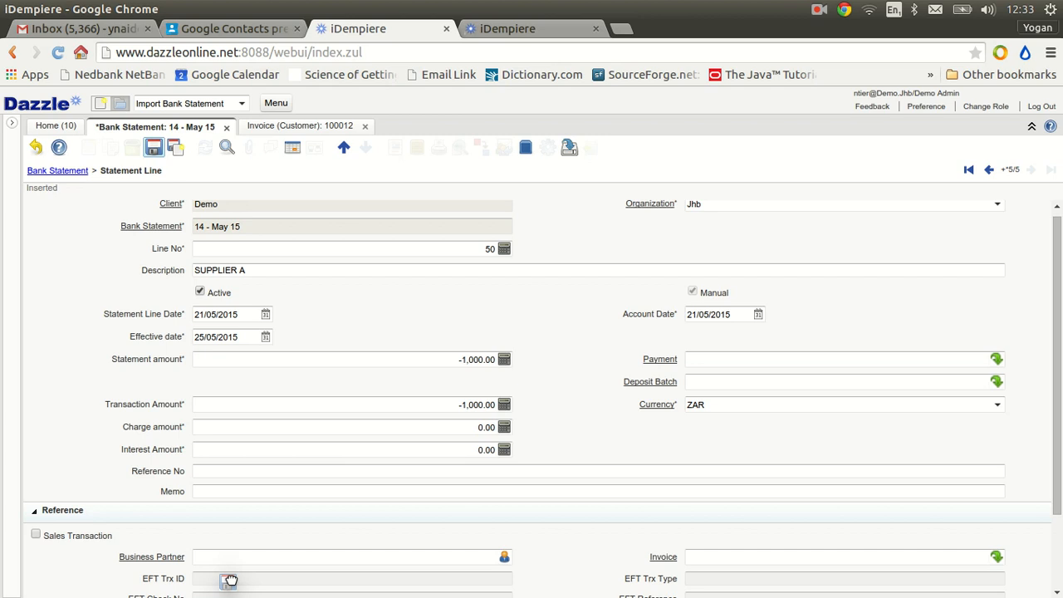
left_click_drag(230, 581, 240, 551)
left_click(233, 560)
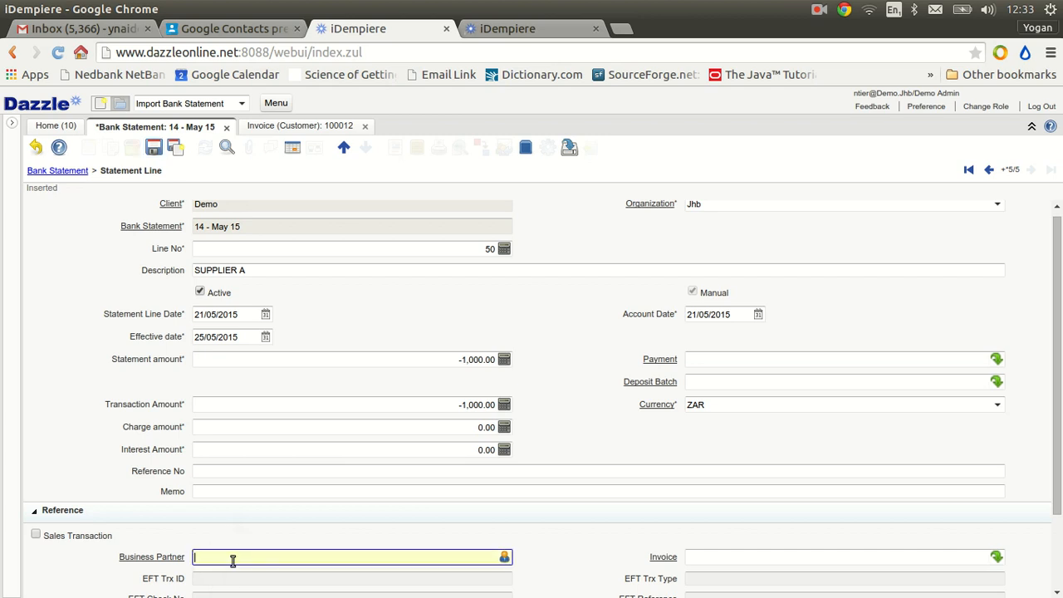
type("supplier a")
key("Tab")
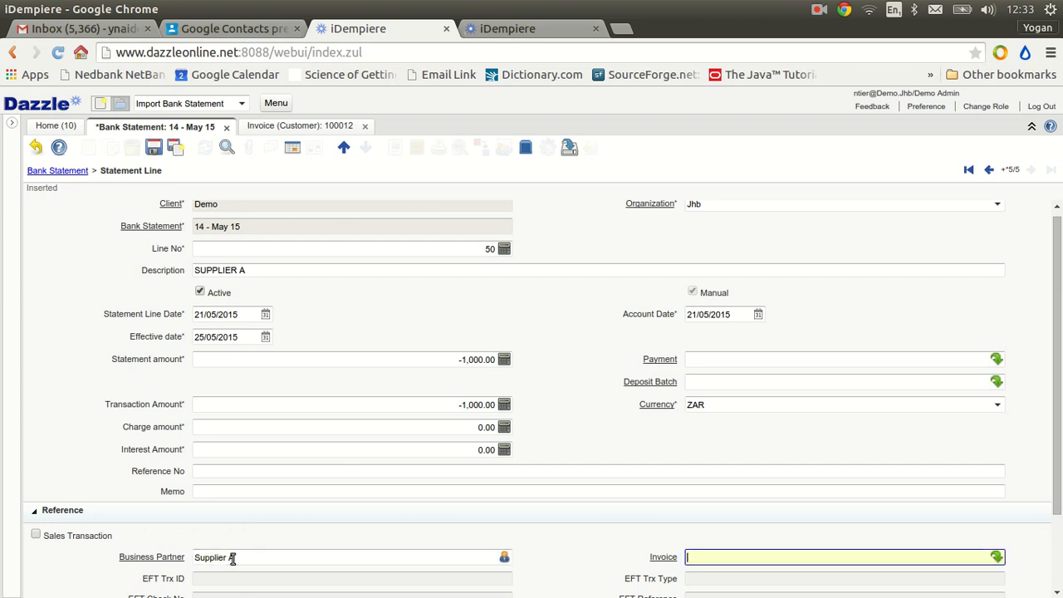
Save the SUPPLIER A statement line and compare the bank statement's ending balance with the running balance in example1.csv in LibreOffice Calc
left_click(154, 150)
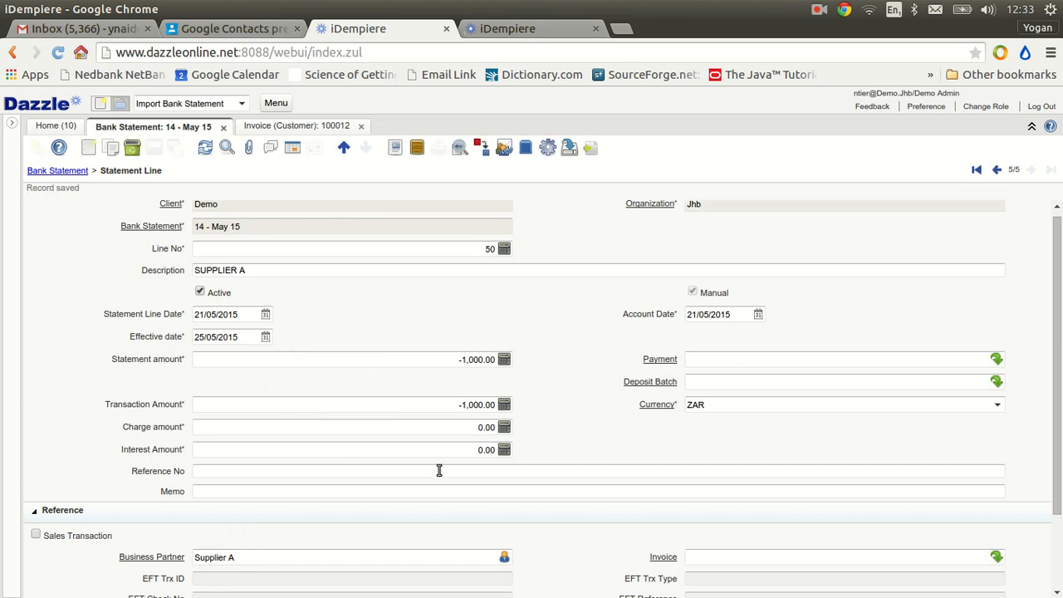
mouse_move(440, 471)
left_click(58, 171)
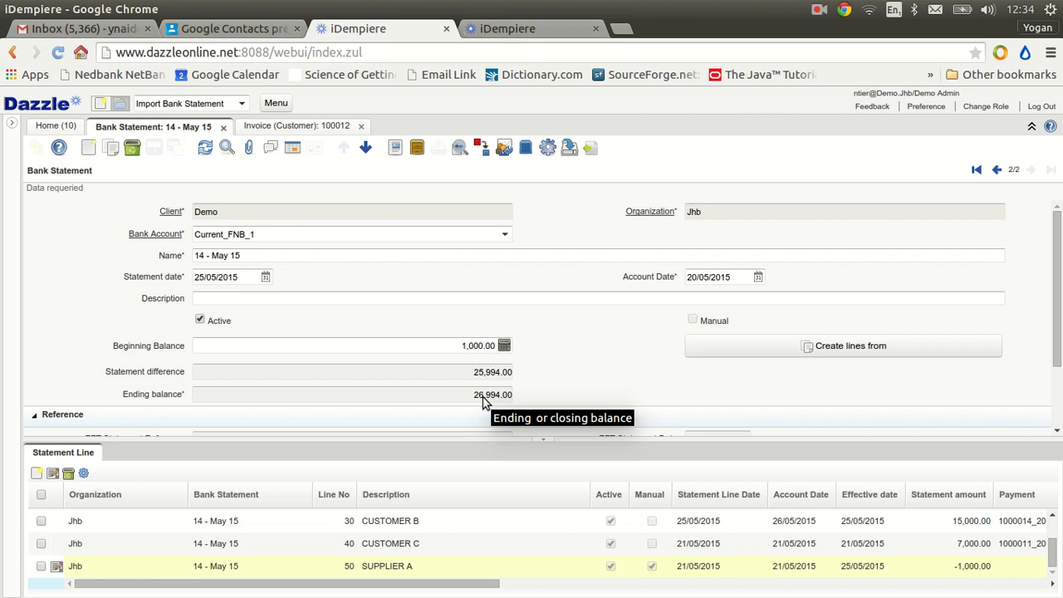
key("alt+Tab")
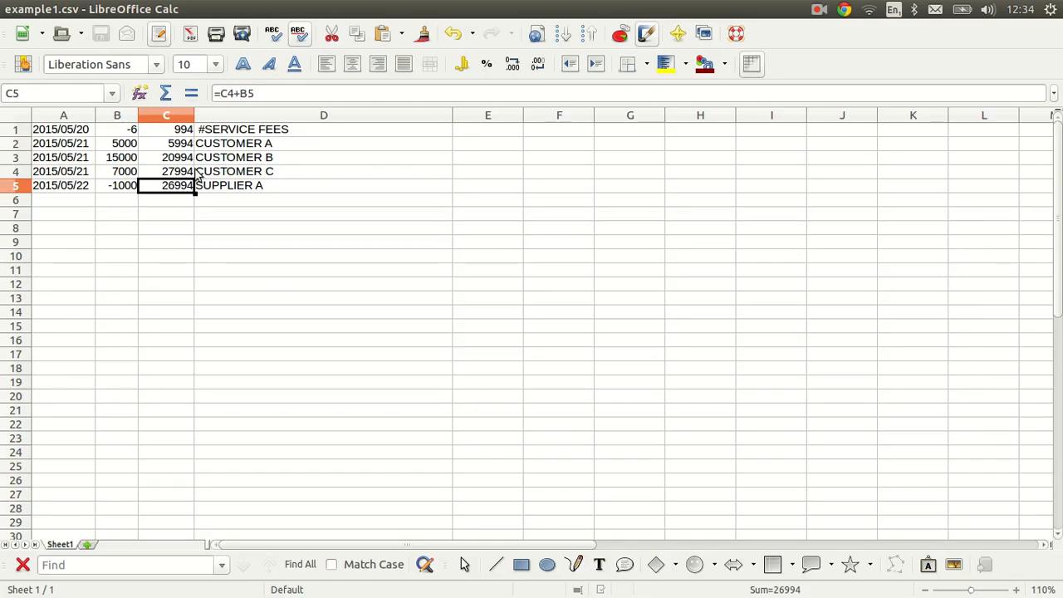
key("alt+Tab")
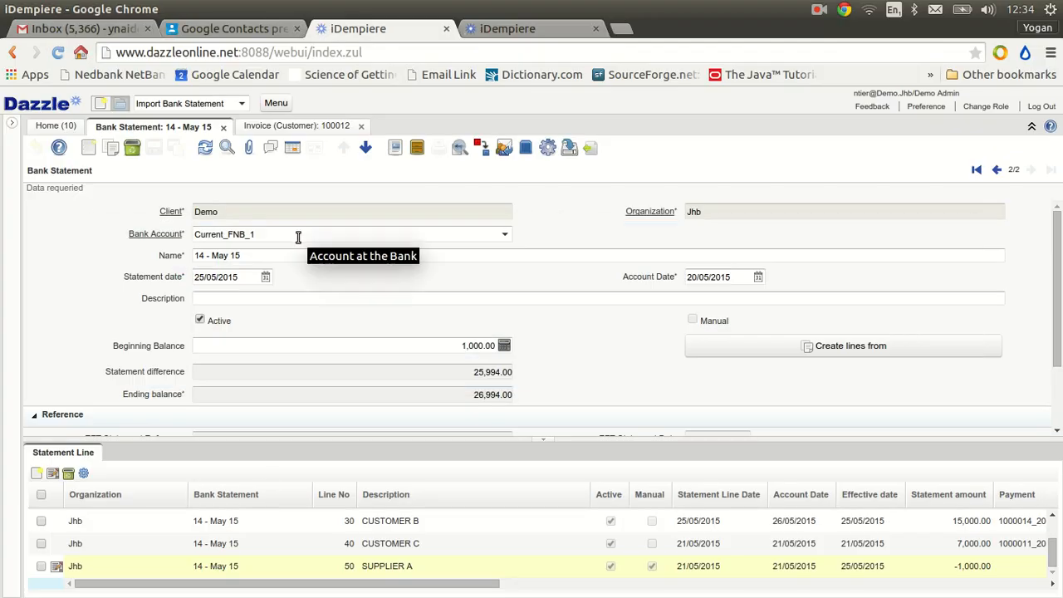
Show the statement lines as a grid, then export only the current row as an xls Excel file and check it
left_click(75, 457)
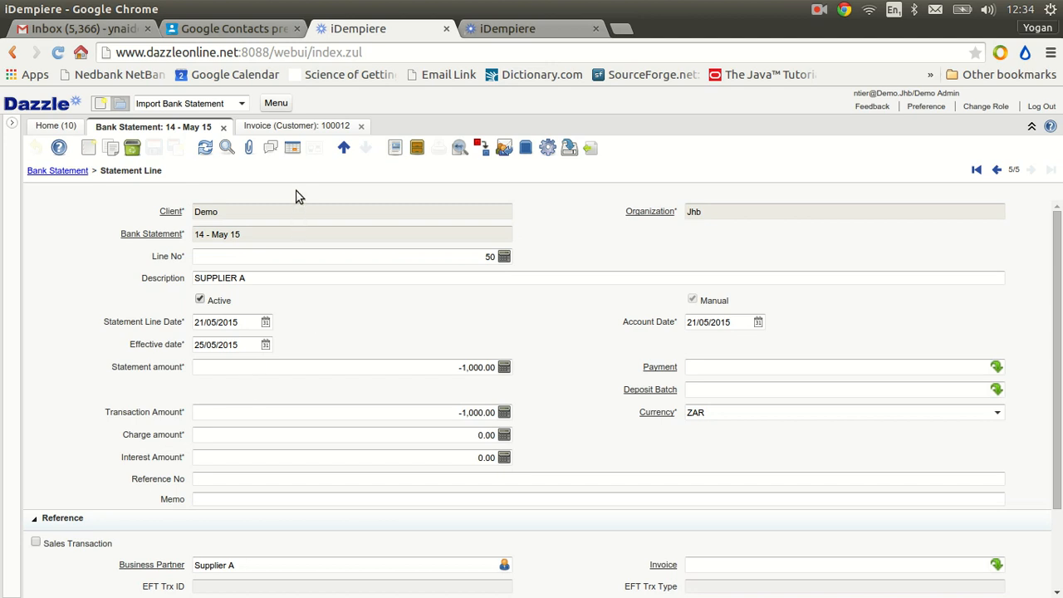
left_click(292, 148)
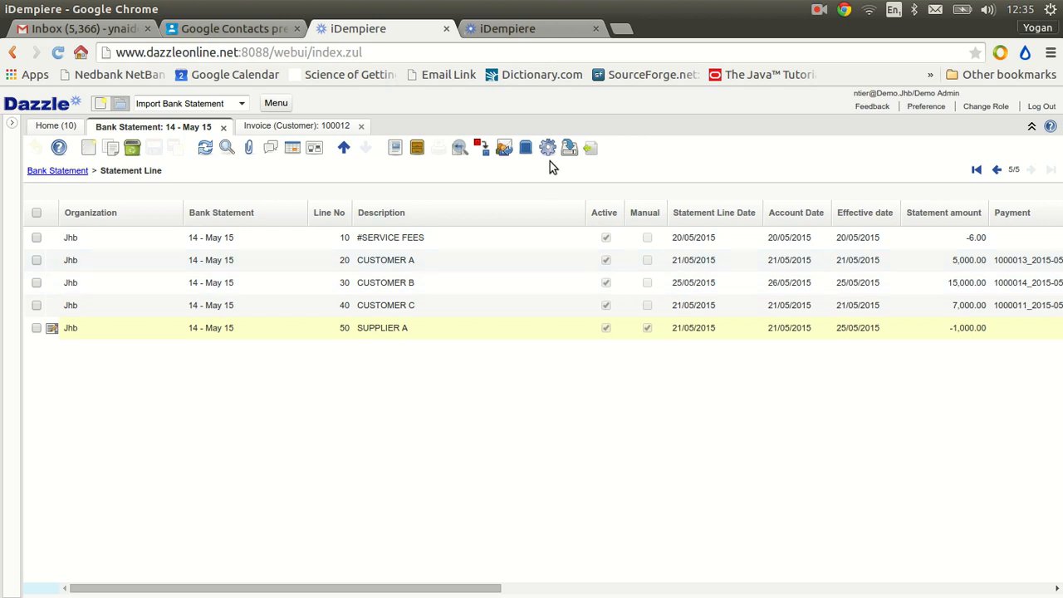
left_click(572, 155)
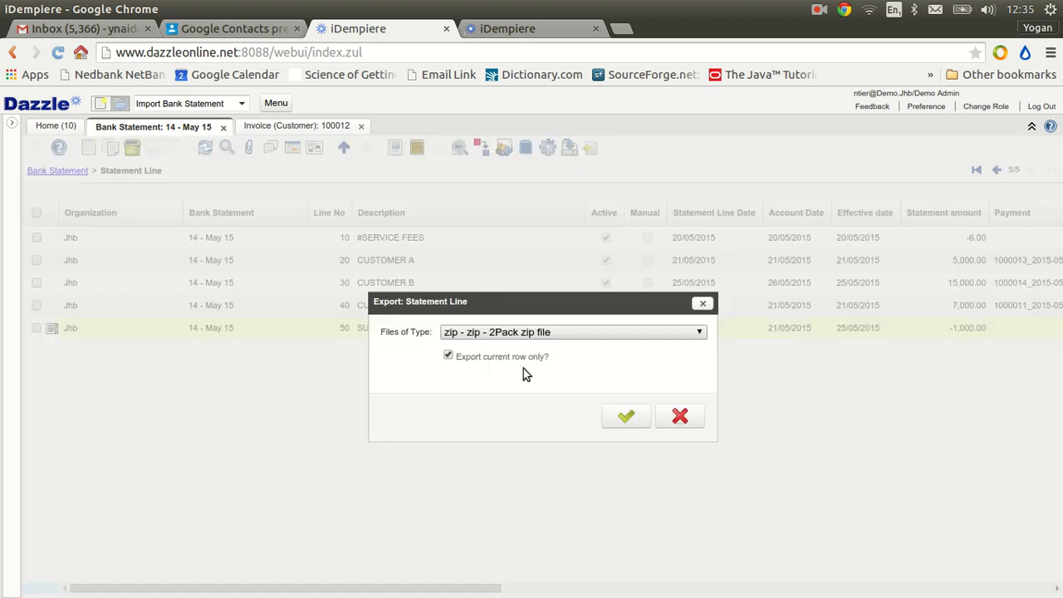
left_click(689, 333)
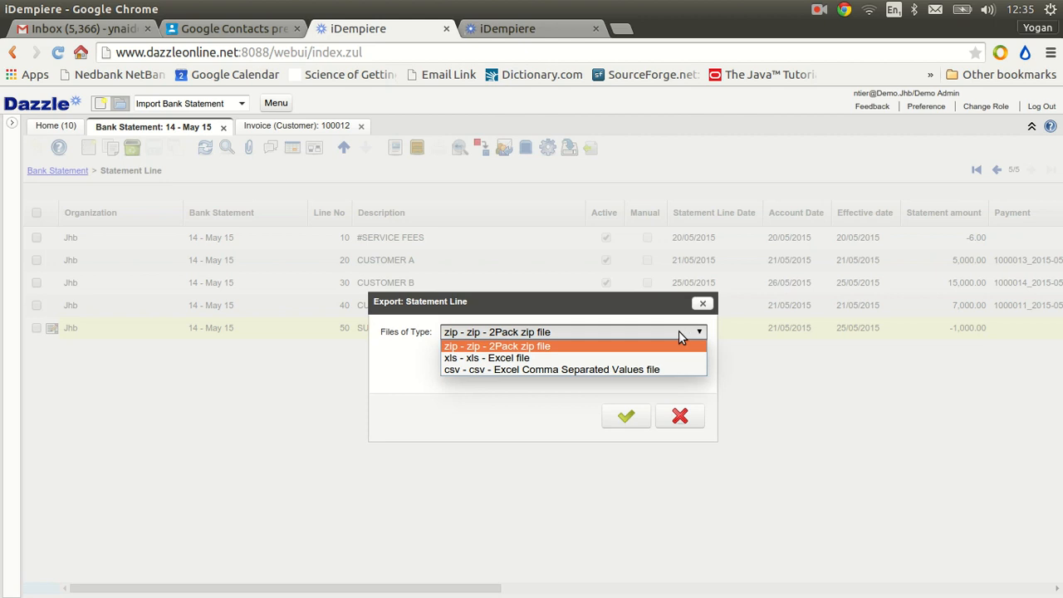
left_click(562, 359)
left_click(627, 418)
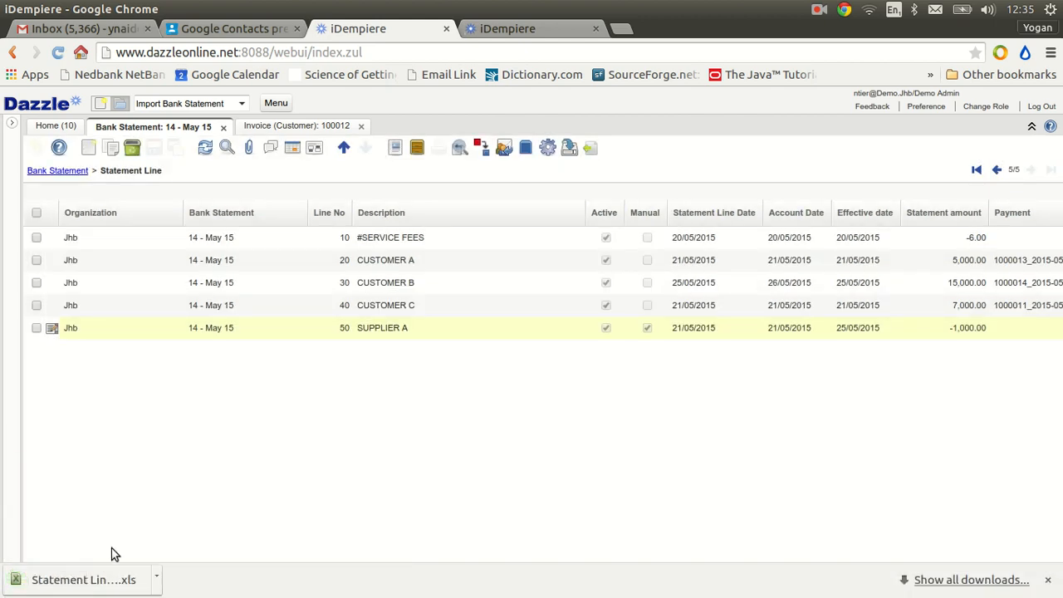
left_click(108, 582)
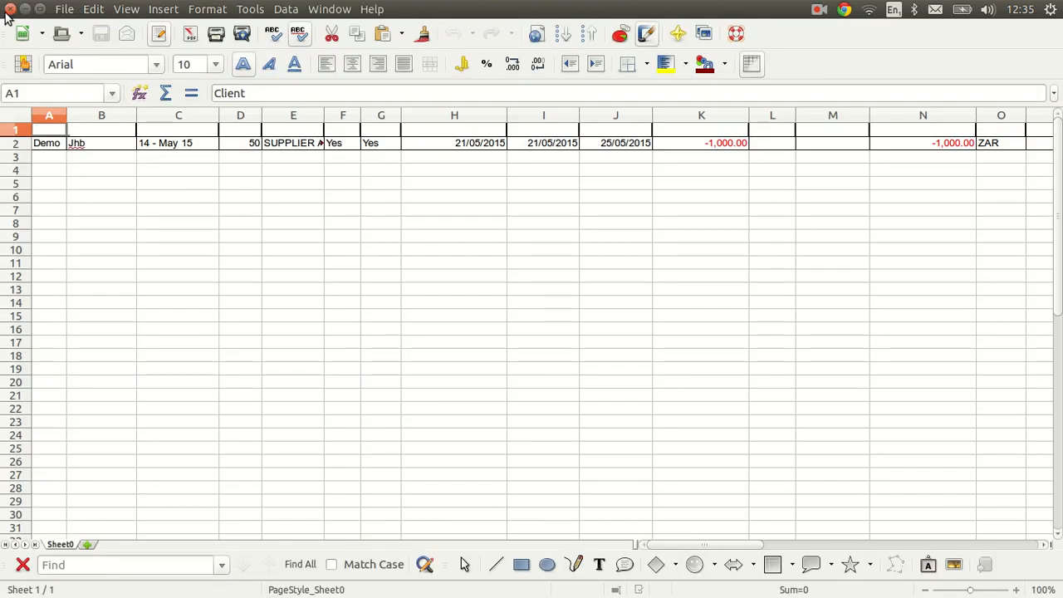
left_click(9, 9)
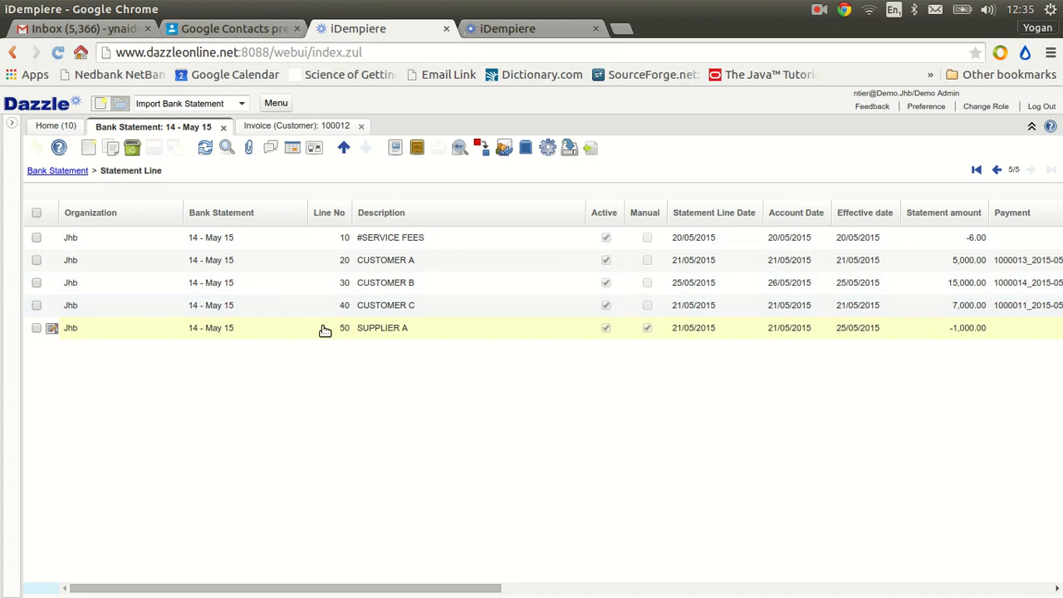
Export all the statement lines, not only the current row, as a 2Pack zip file
left_click(548, 152)
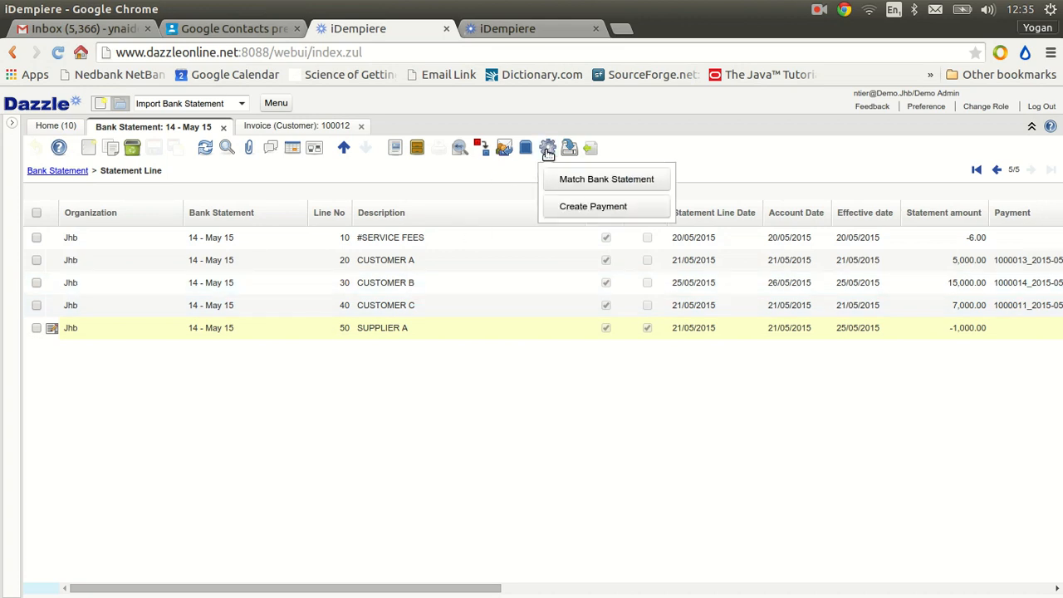
double_click(679, 137)
left_click(626, 137)
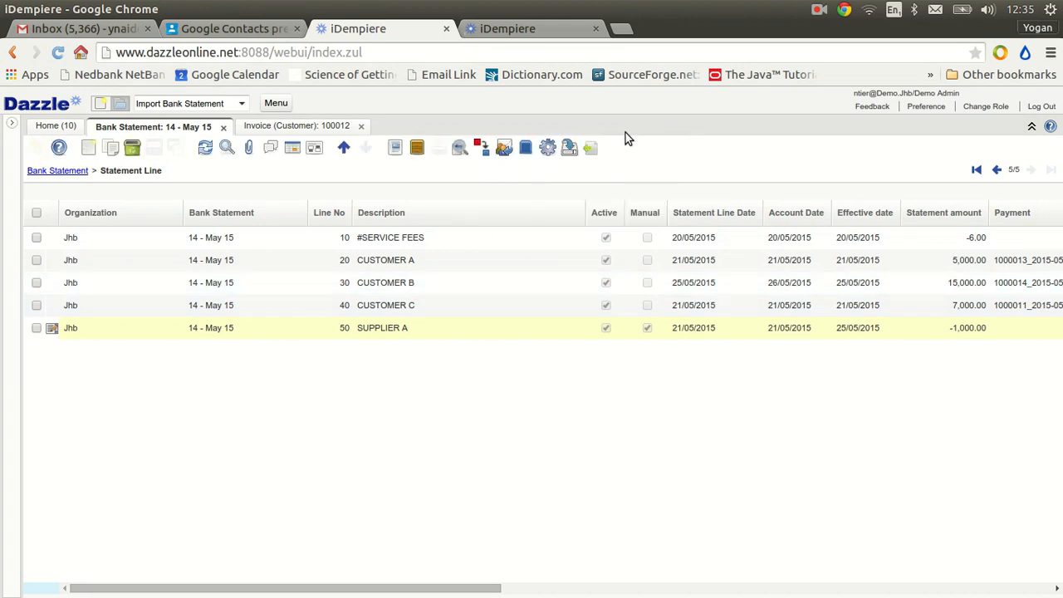
left_click(570, 149)
left_click(448, 356)
left_click(626, 416)
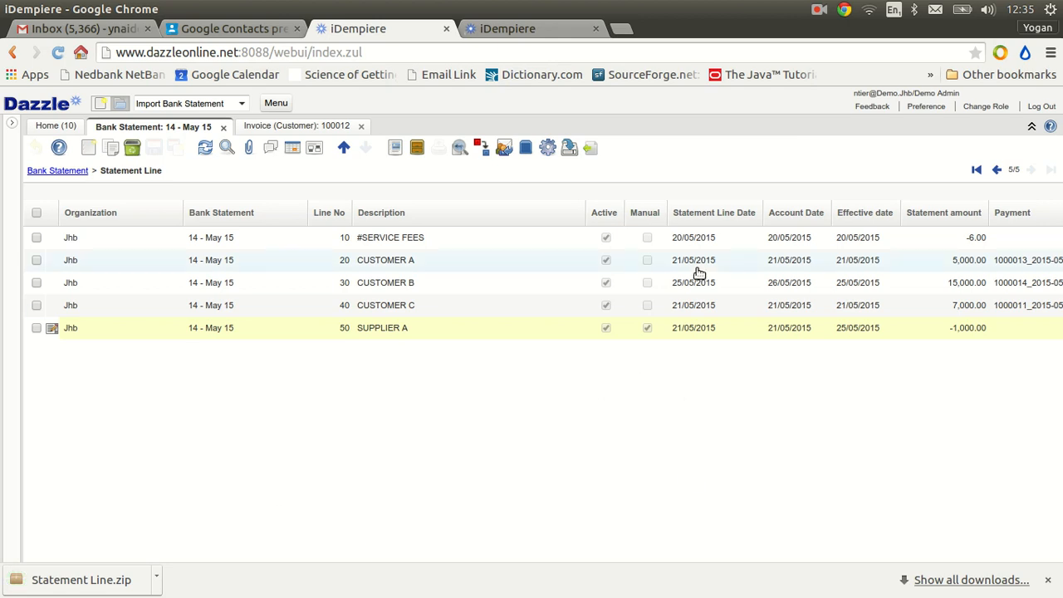
Export all the statement lines as an xls Excel file, not only the current row, and open the downloaded file in LibreOffice Calc
left_click(549, 150)
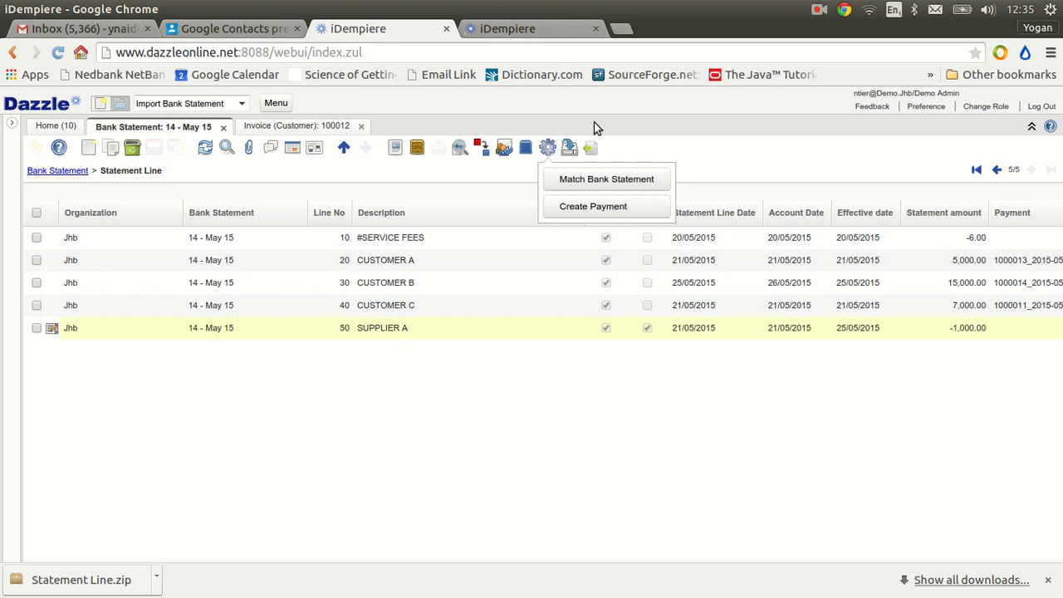
left_click(570, 147)
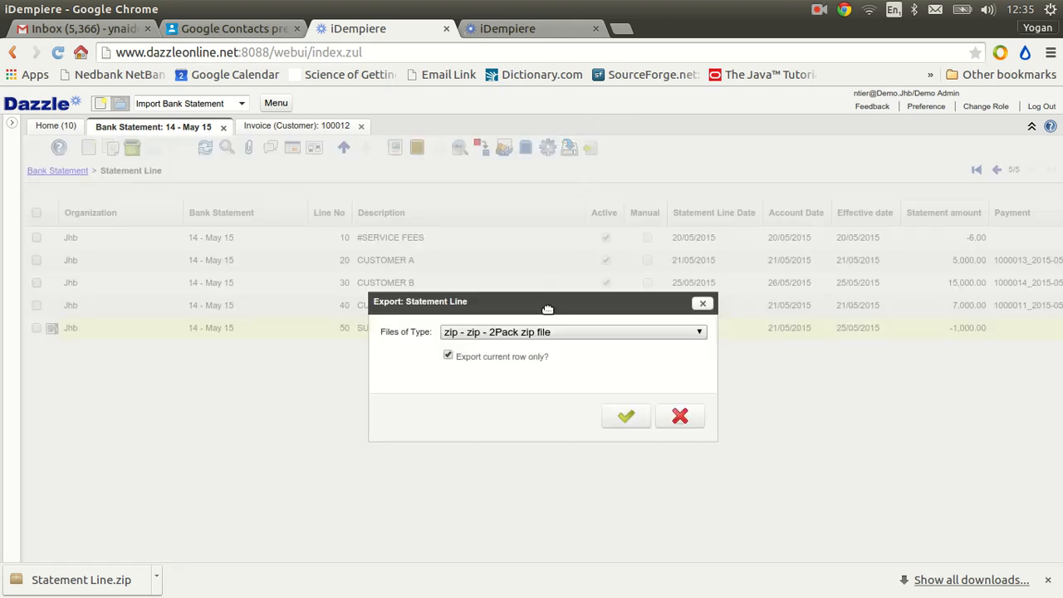
left_click(549, 334)
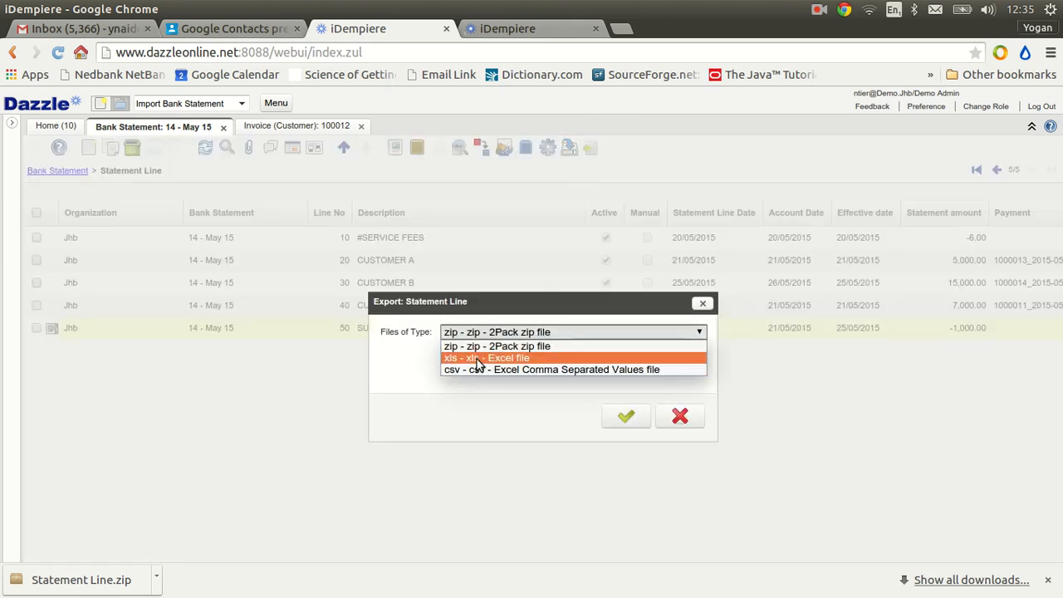
left_click(478, 361)
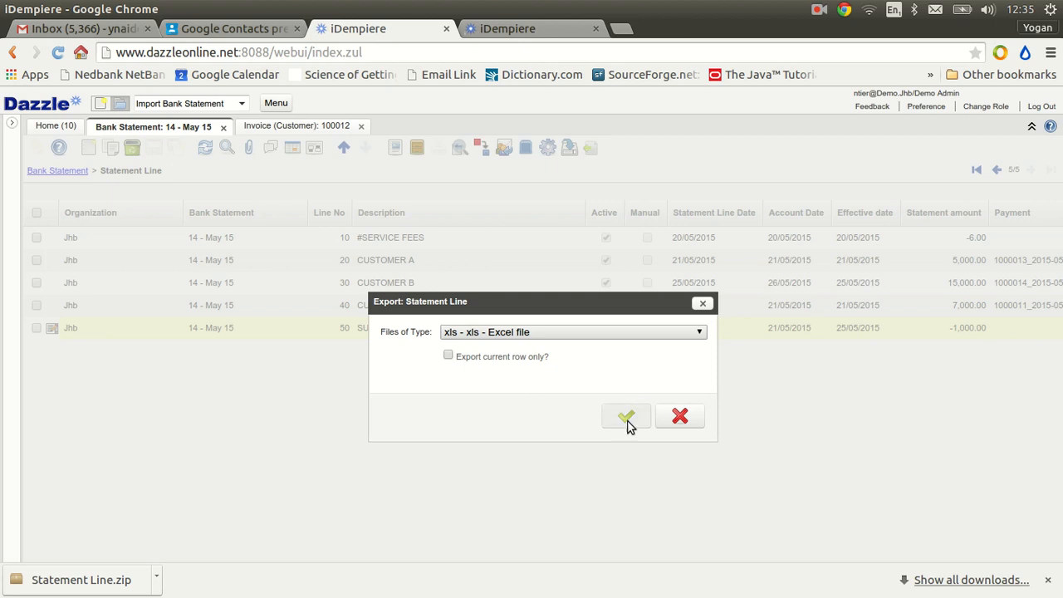
left_click(627, 419)
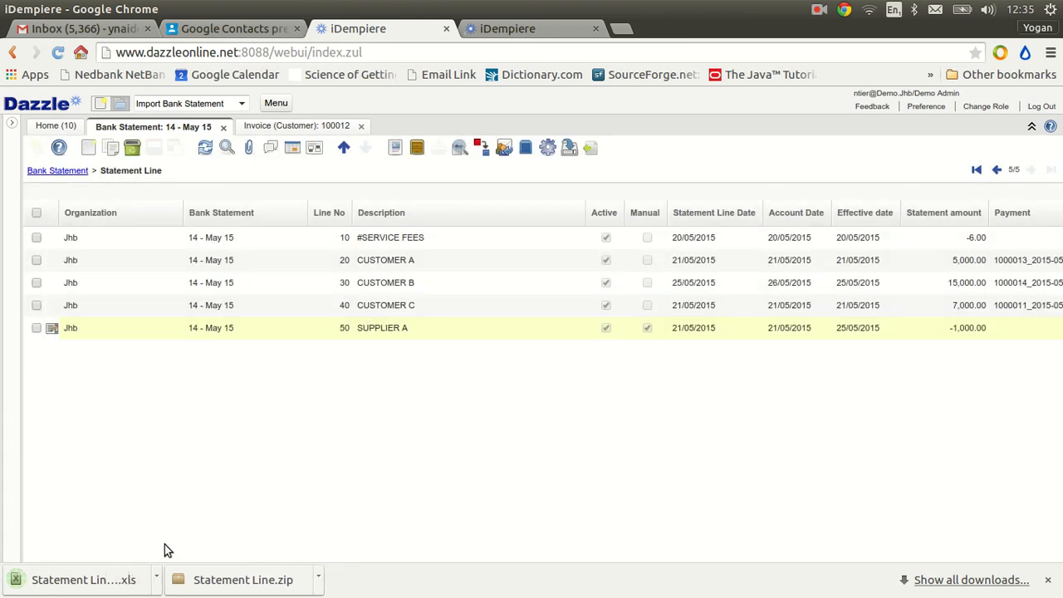
left_click(94, 587)
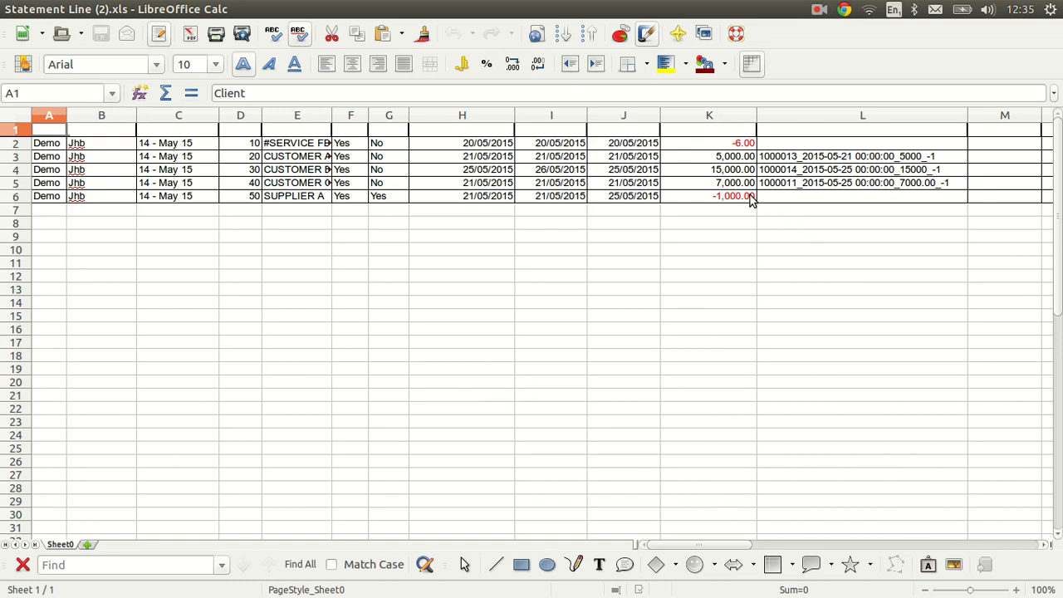
Insert an empty column between the Statement amount and Payment columns
left_click(786, 115)
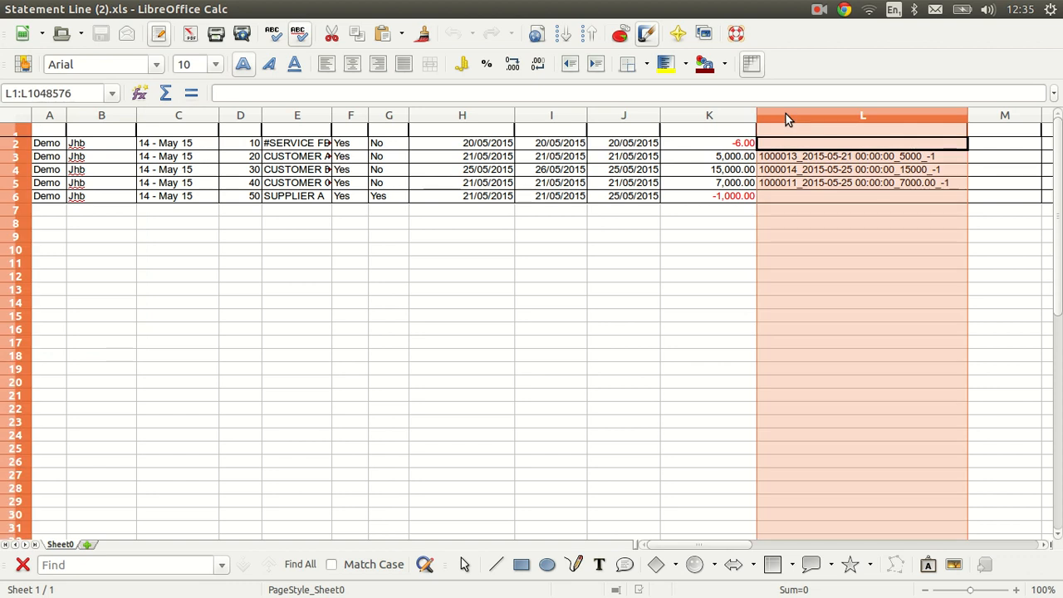
right_click(786, 114)
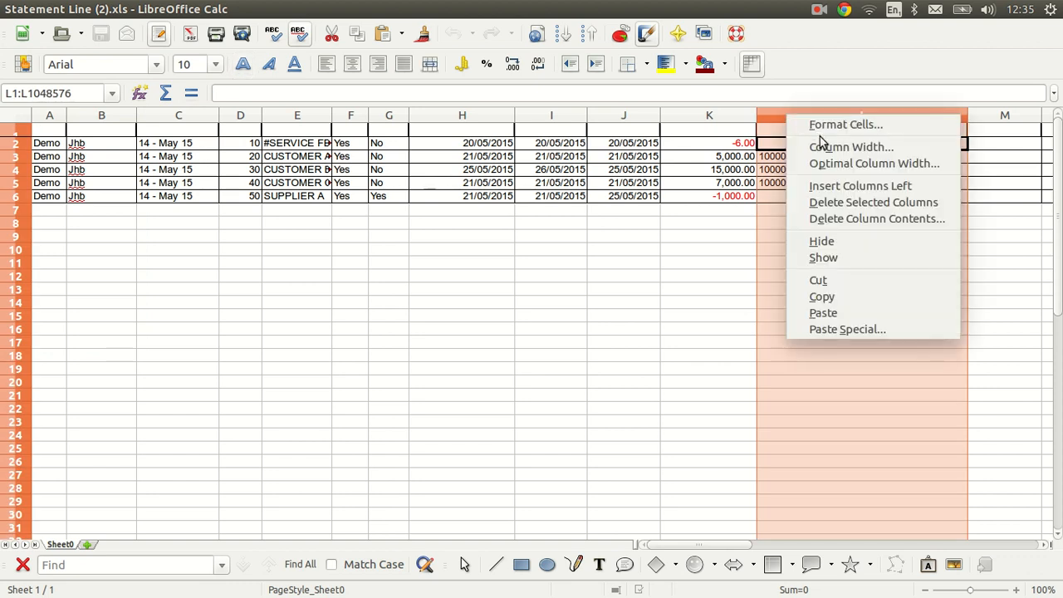
left_click(824, 182)
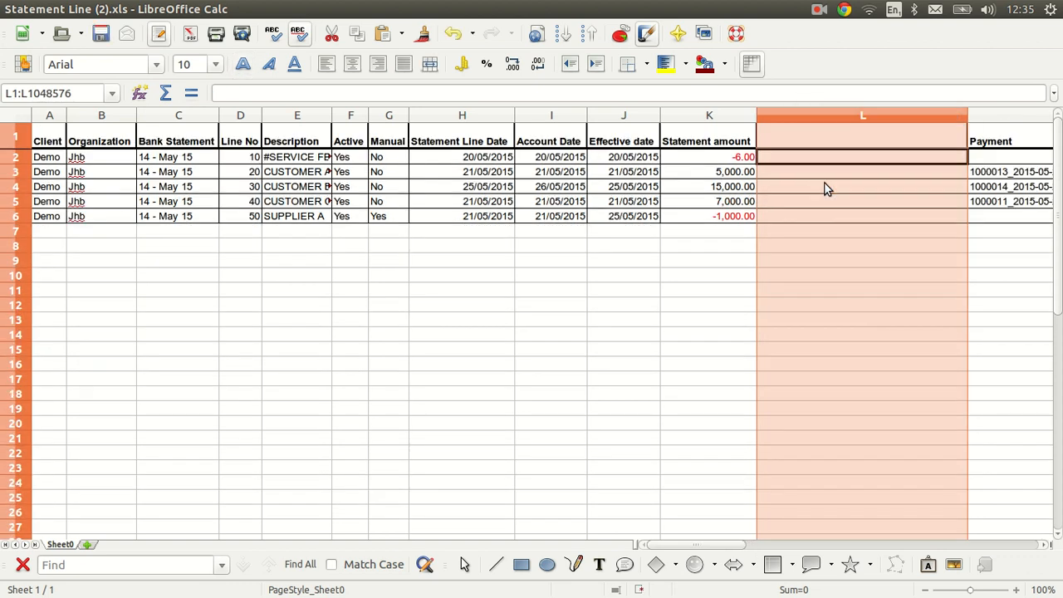
Enter the formula =1000+K2 in cell L2 to start a running balance from the 1000 beginning balance
left_click(794, 158)
type("=")
left_click(311, 94)
type("1000")
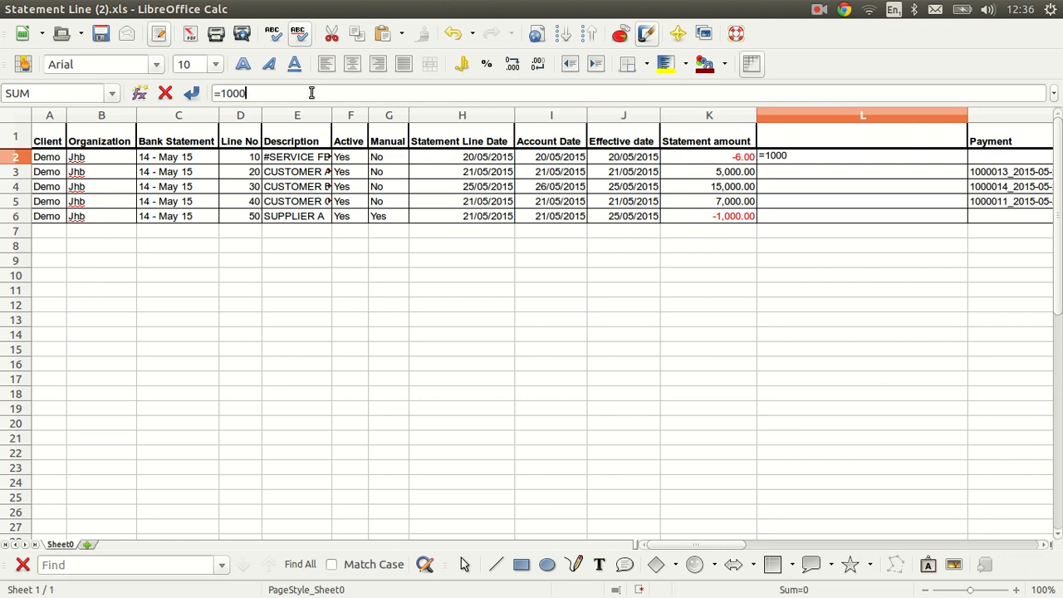
type("+")
left_click(739, 158)
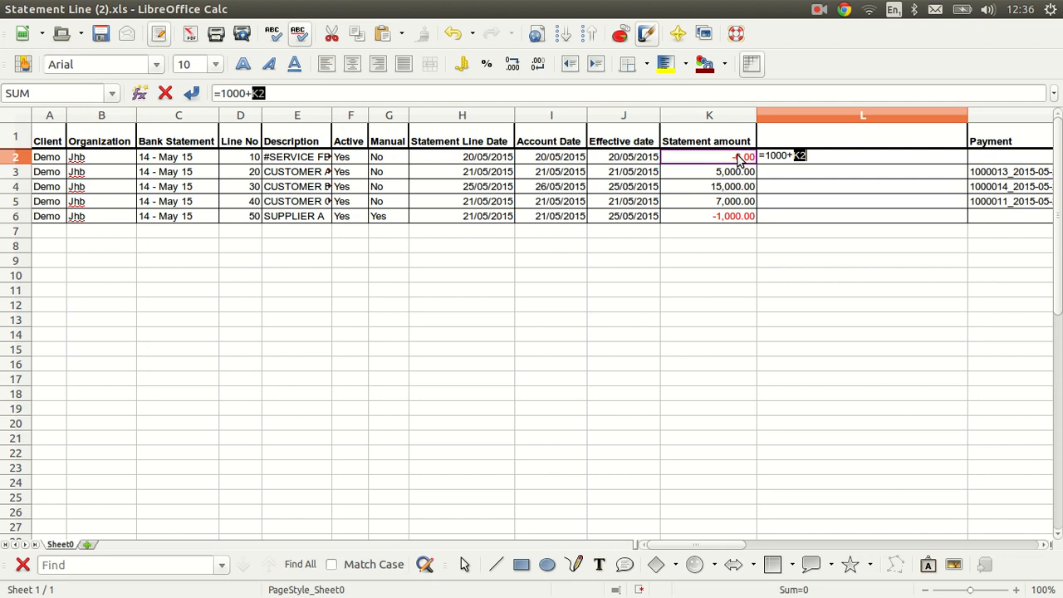
key("Return")
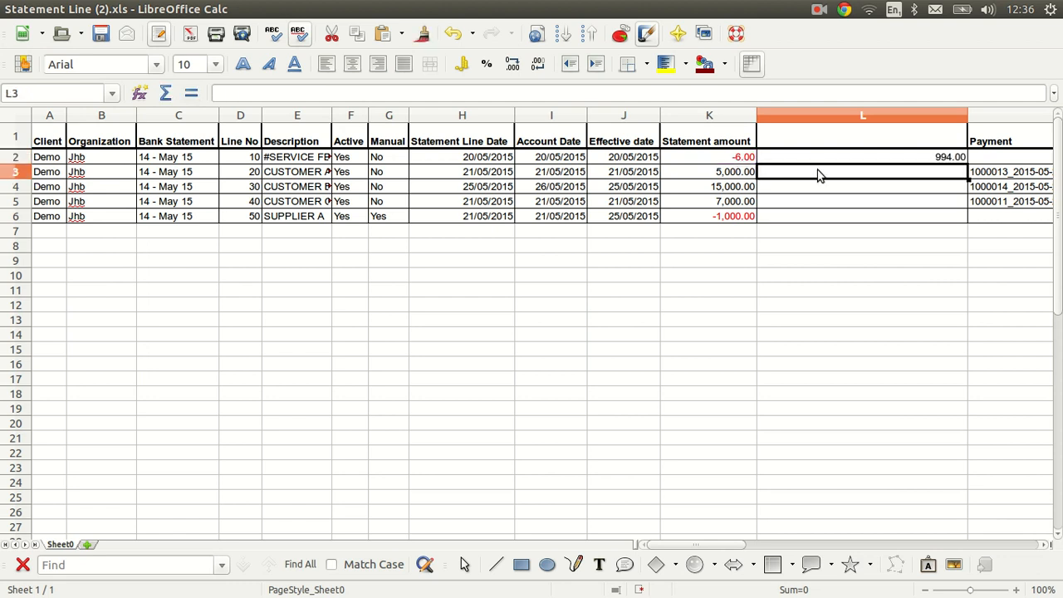
Enter the running balance formula =L2+K3 in cell L3 and fill it down to L6
type("=")
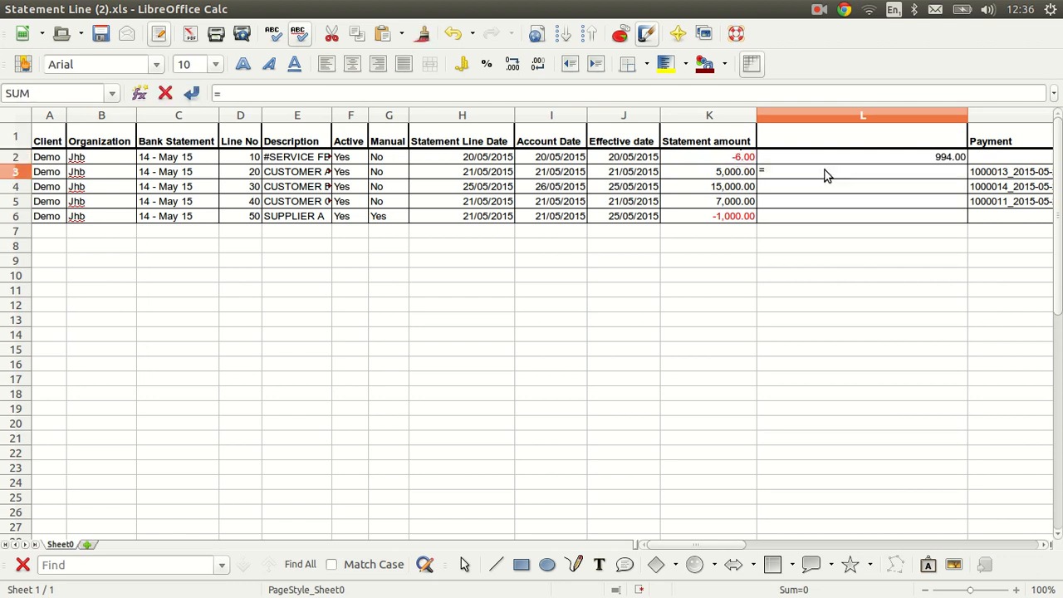
left_click(950, 162)
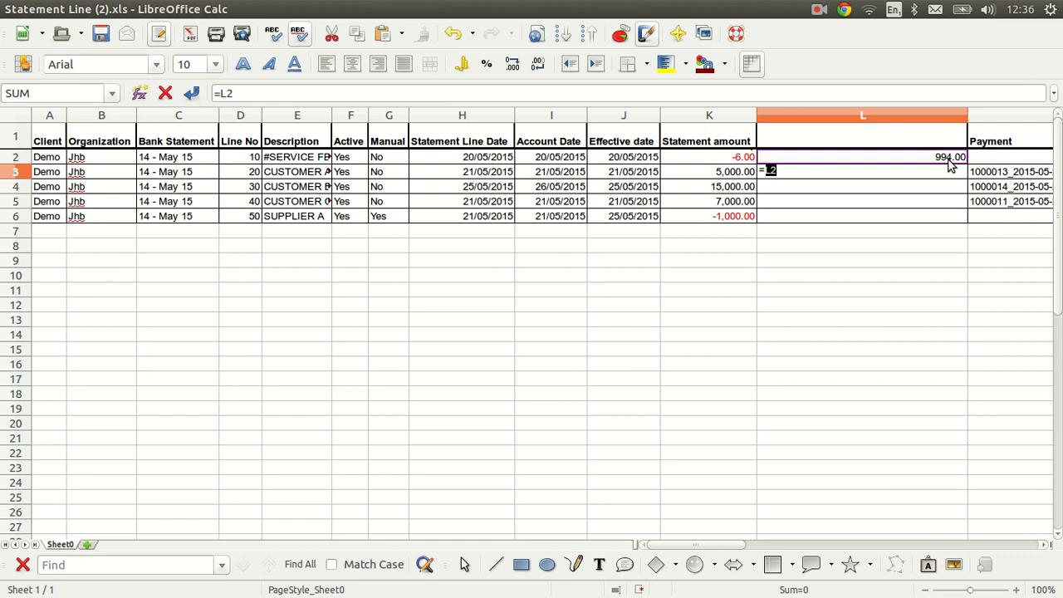
type("+")
left_click(723, 172)
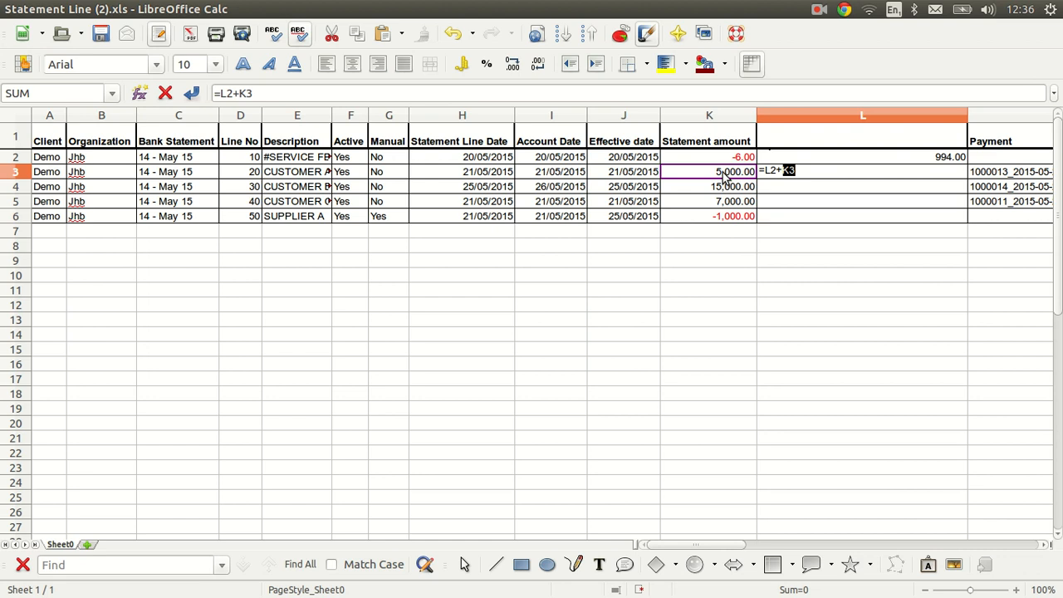
key("Return")
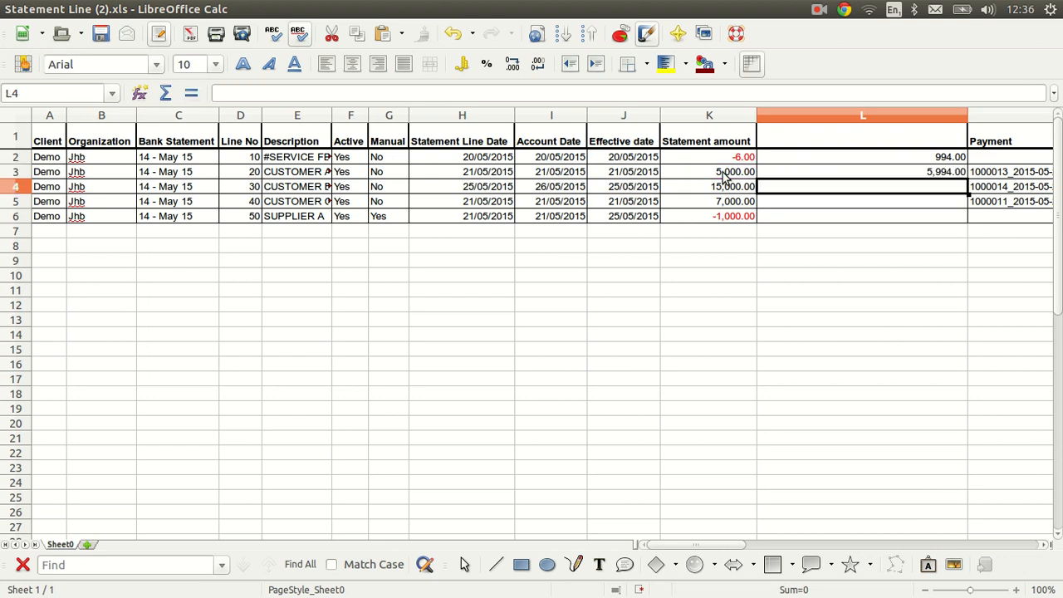
left_click(927, 172)
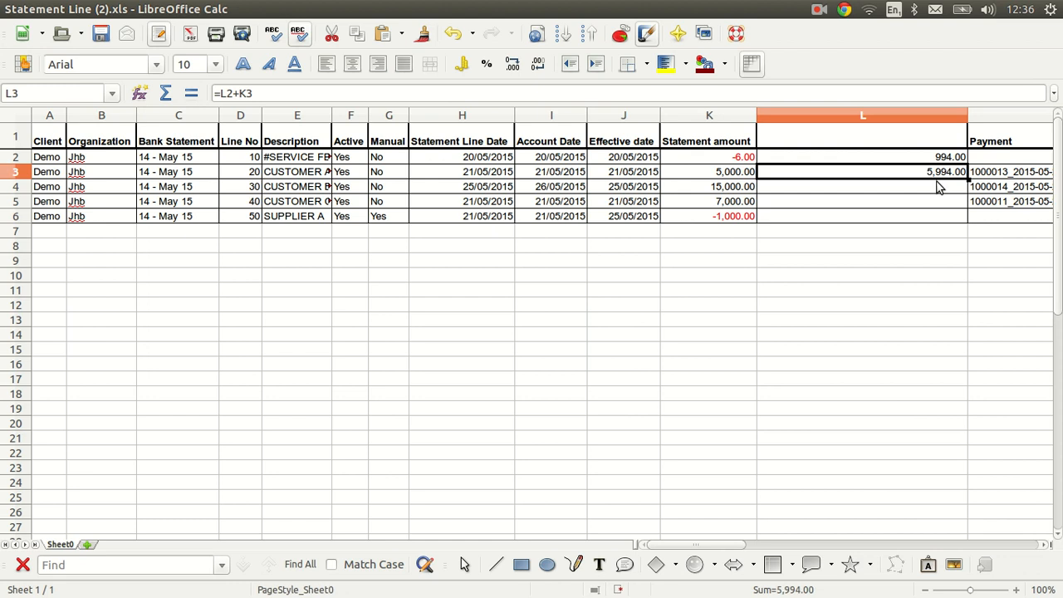
left_click_drag(968, 178, 969, 229)
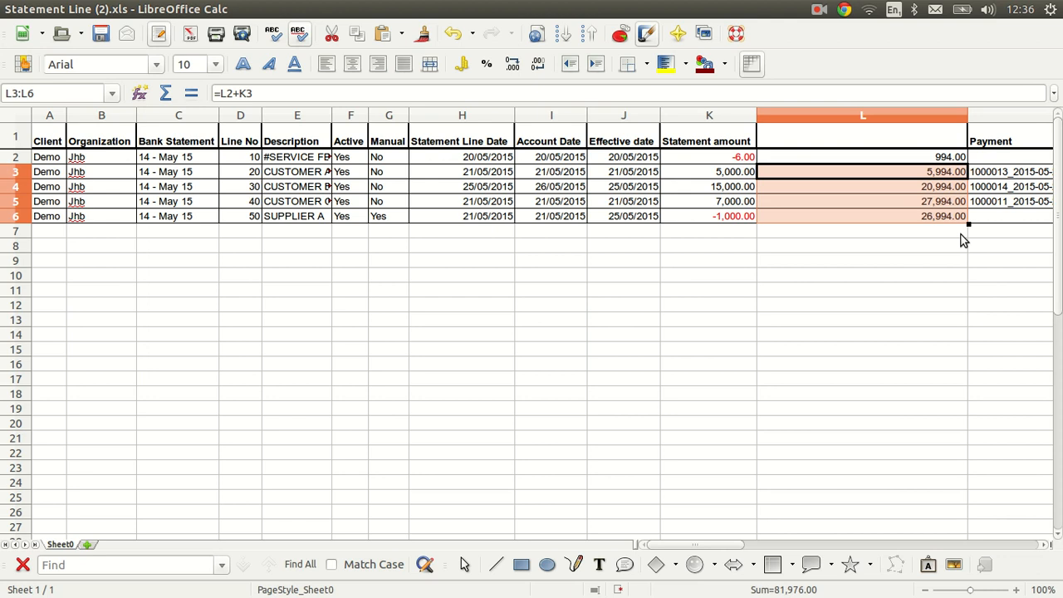
Close the Statement Line spreadsheet without saving the changes
left_click(962, 236)
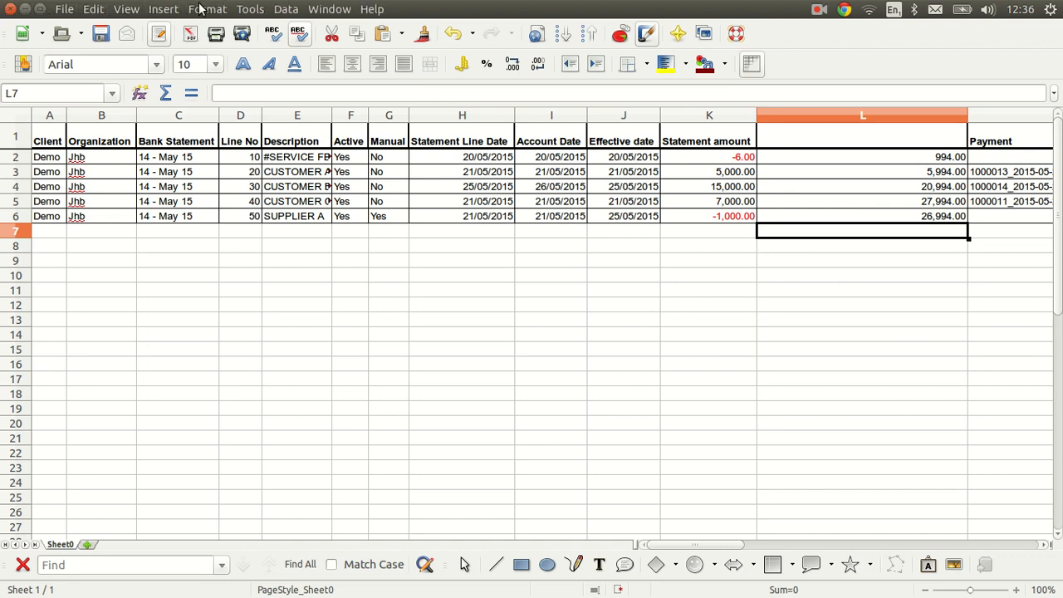
left_click(102, 349)
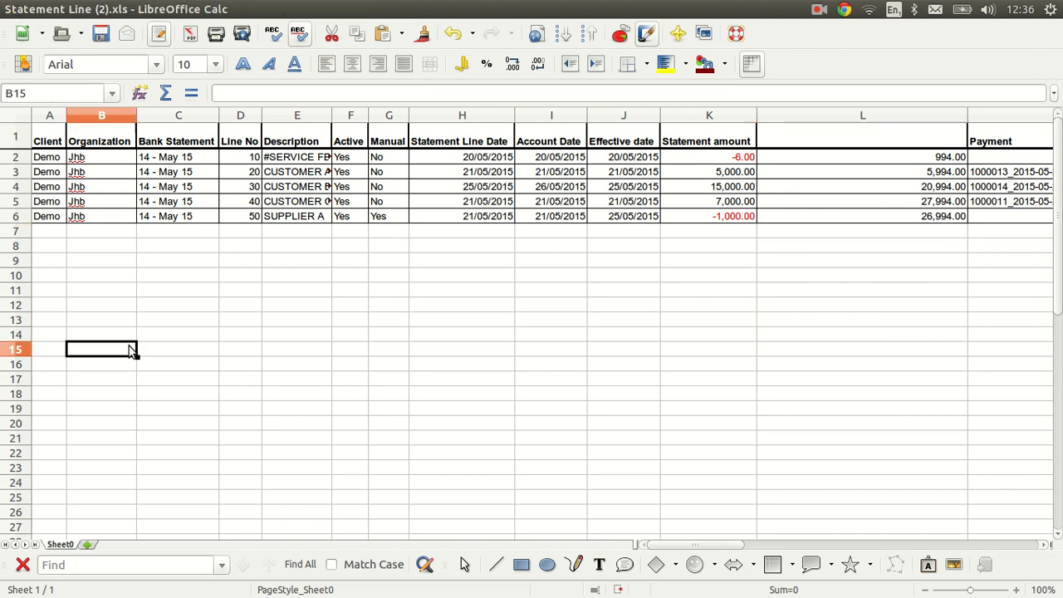
left_click(10, 10)
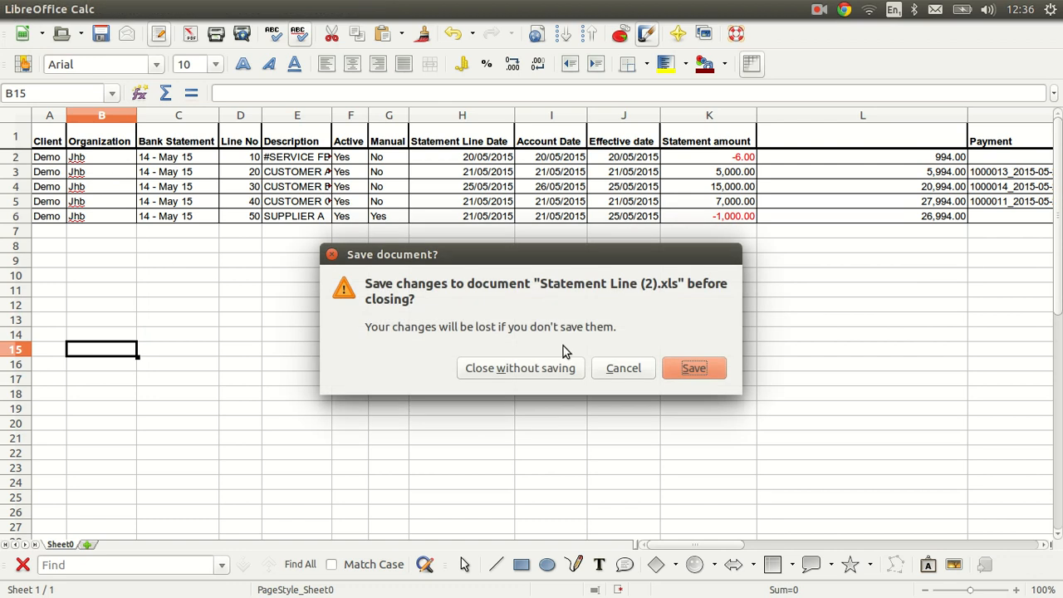
left_click(559, 371)
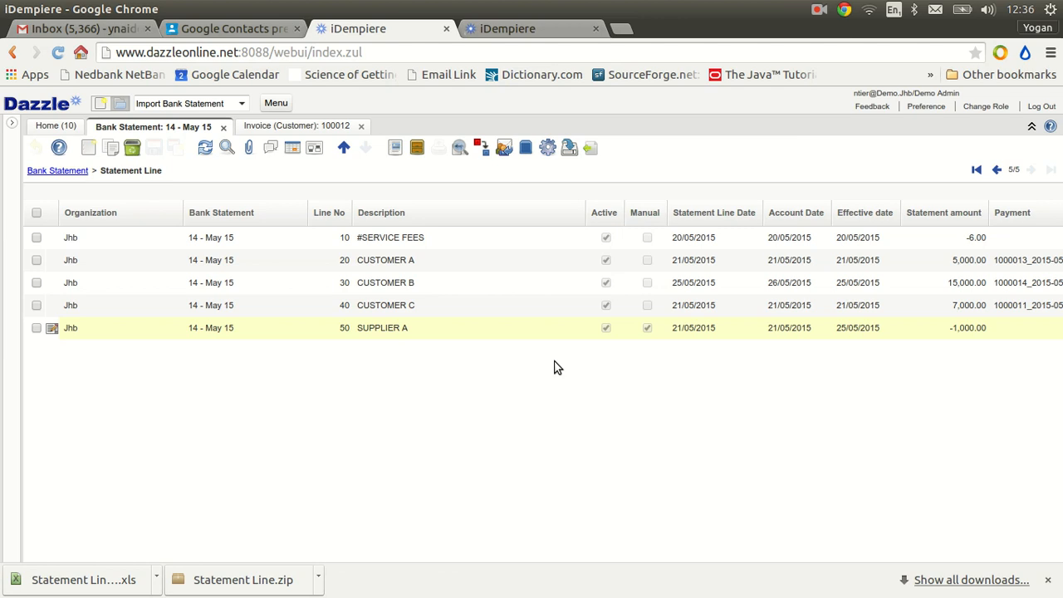
Return from the statement lines to the parent bank statement and open the ZZ_BankState_Lines_Recon report process
left_click(301, 147)
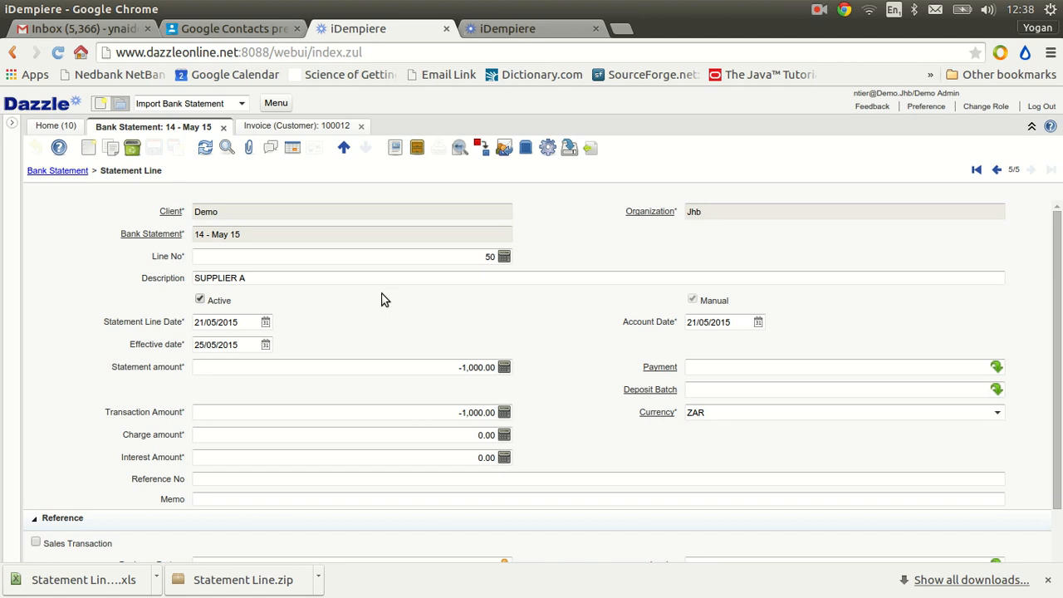
left_click(344, 151)
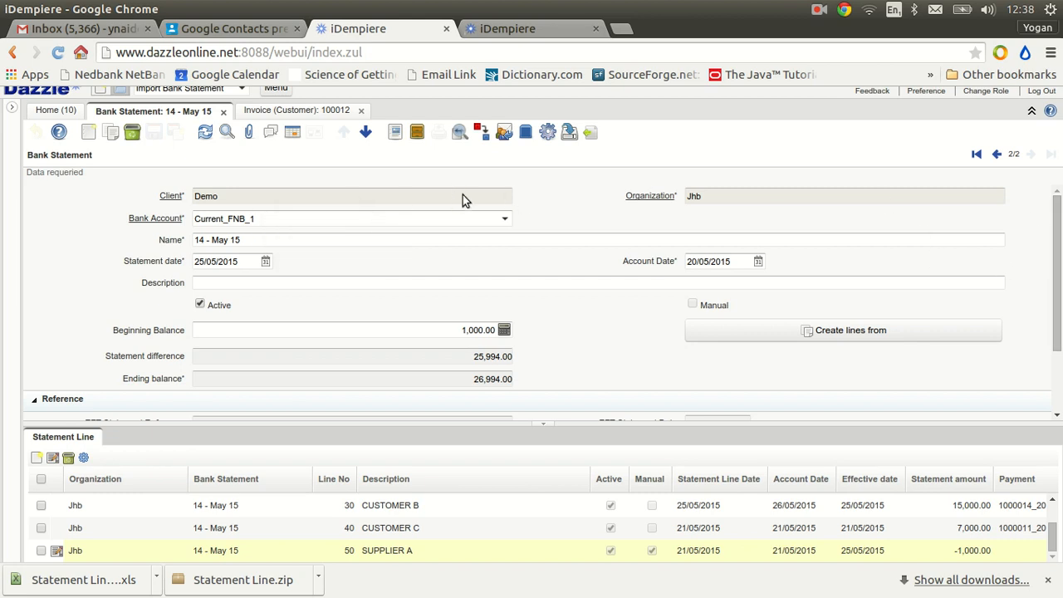
left_click(142, 92)
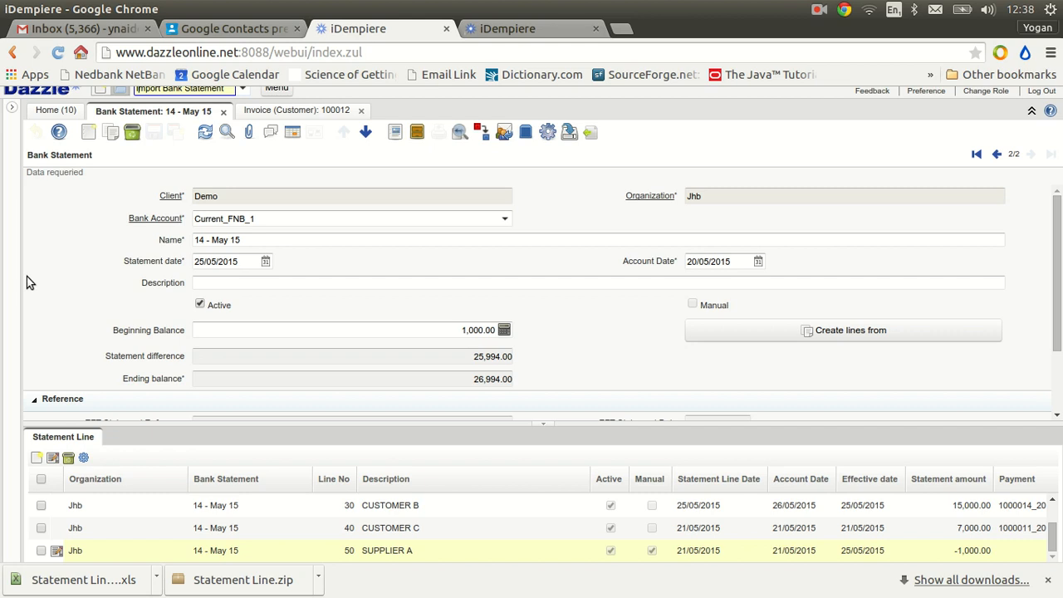
triple_click(194, 92)
type("z")
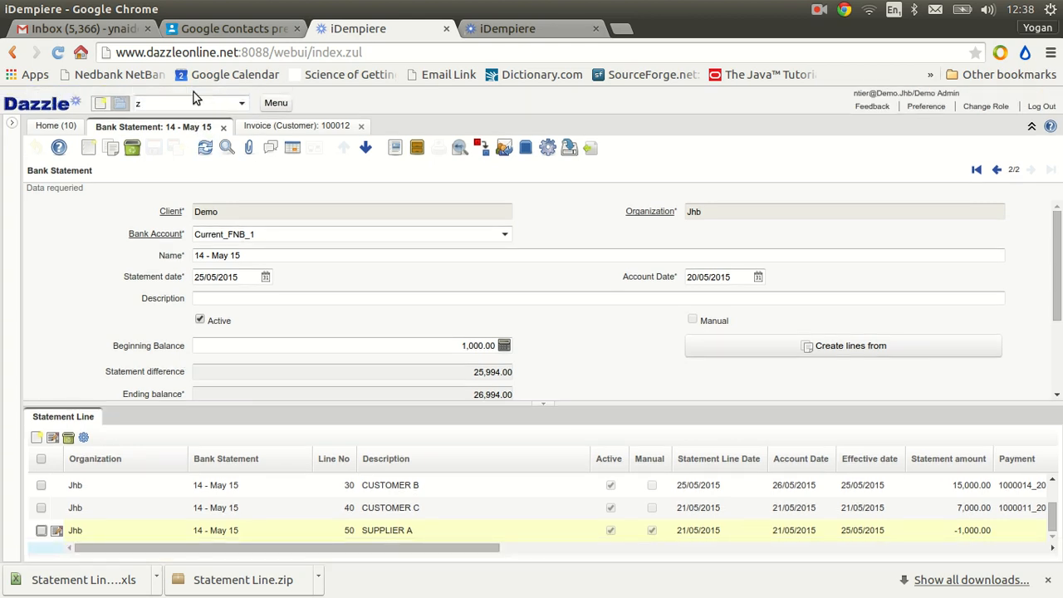
left_click(172, 104)
type("z")
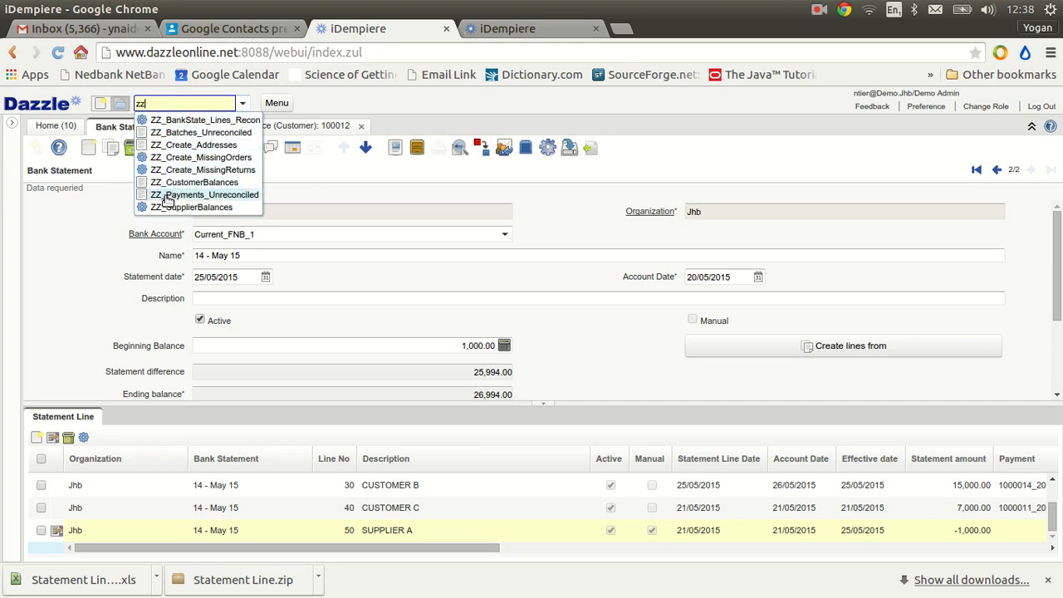
left_click(197, 123)
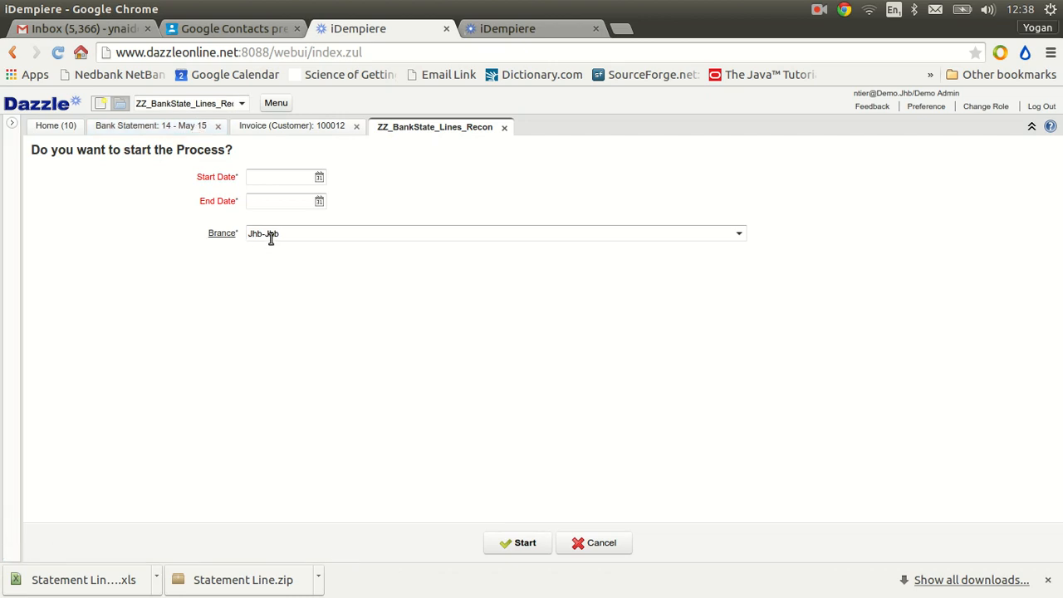
Run the bank statement recon report for 08/05/2015 to 31/05/2015, check its unreconciled lines, and close the report and its process
left_click(319, 177)
left_click(380, 231)
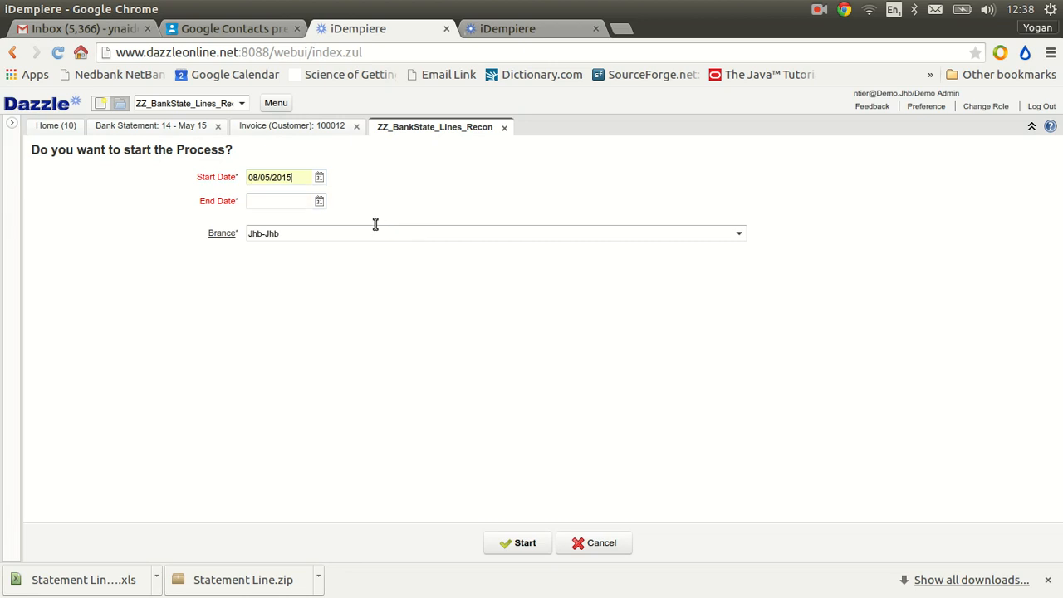
left_click(322, 205)
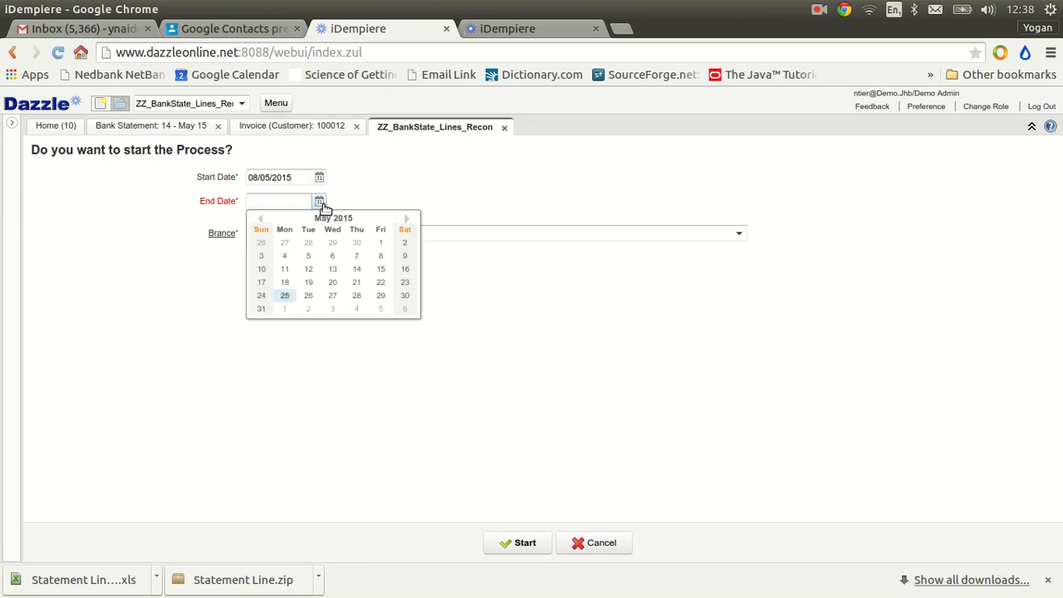
left_click(255, 311)
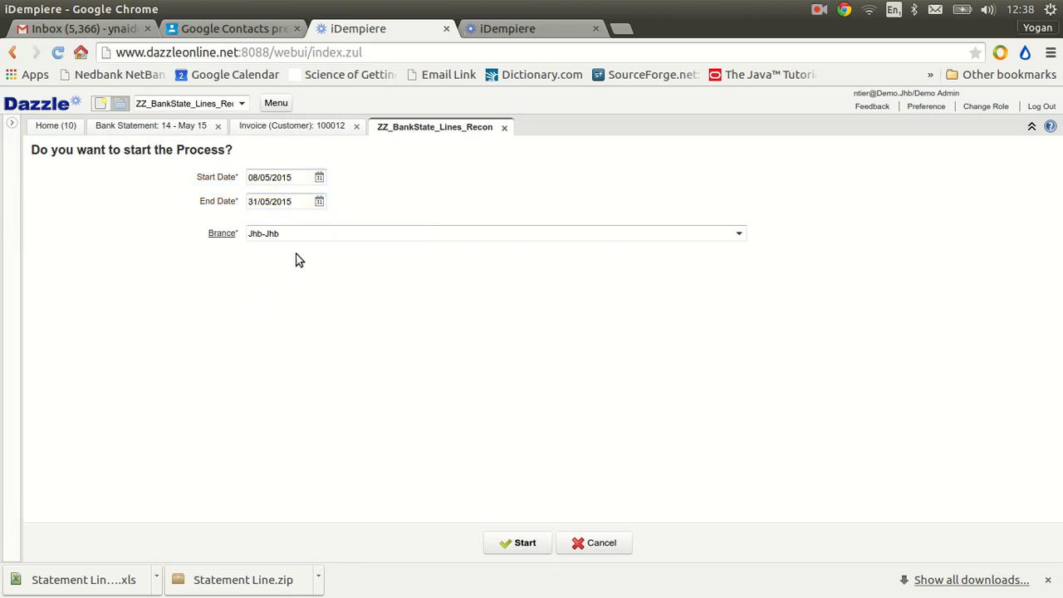
left_click(525, 544)
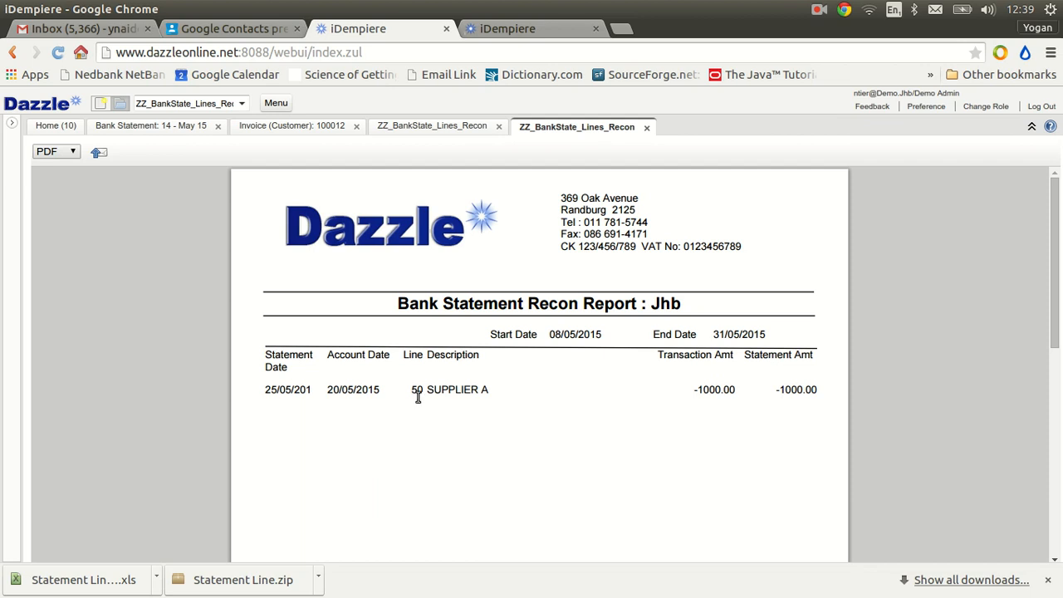
left_click(647, 128)
left_click(504, 128)
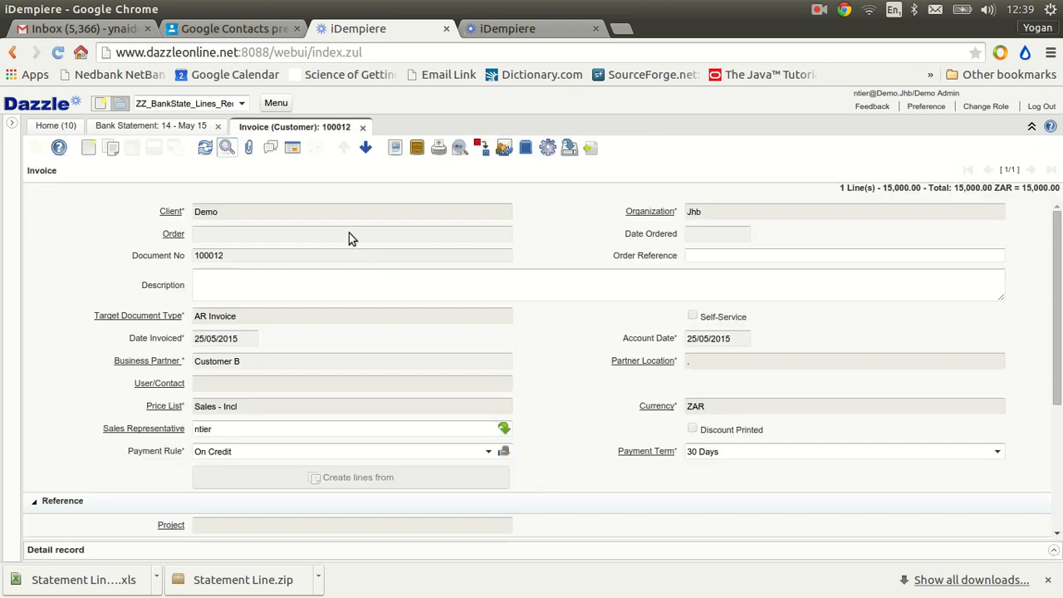
View the customer invoice's allocation, and close the invoice window and the browser's downloads bar
left_click(367, 149)
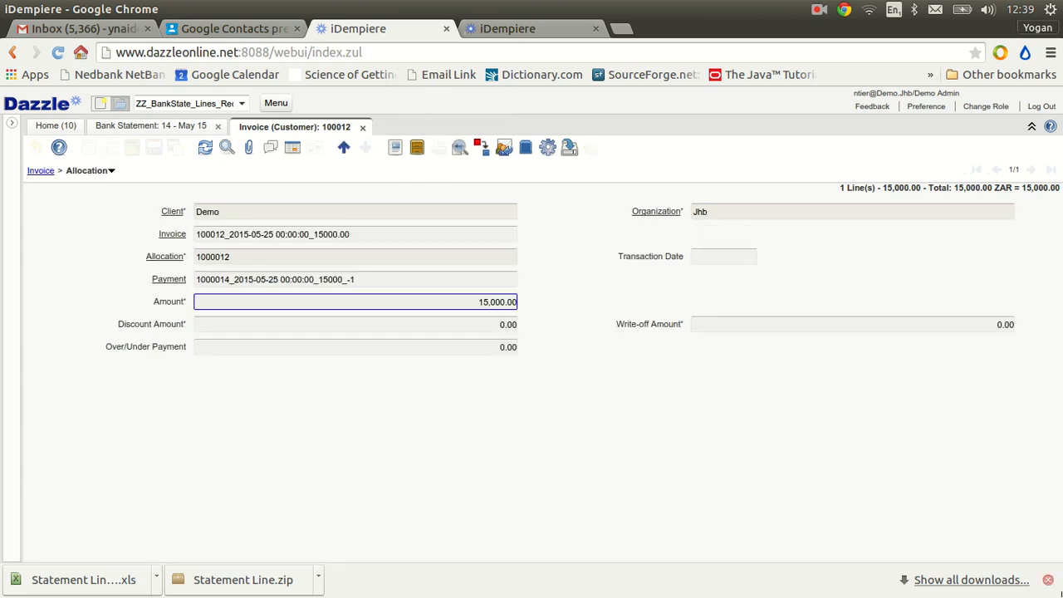
left_click(1049, 580)
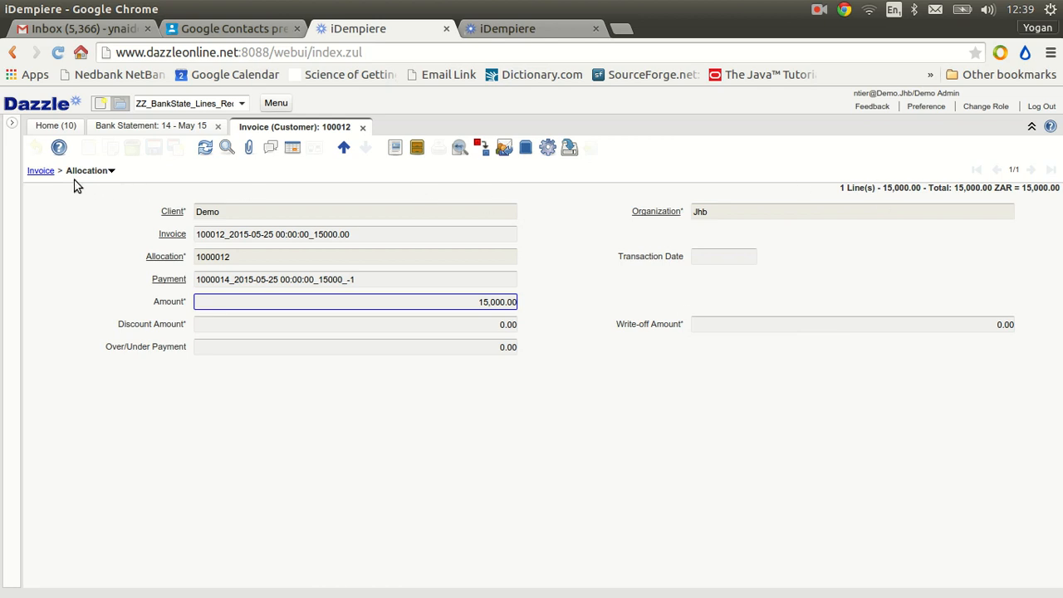
left_click(363, 129)
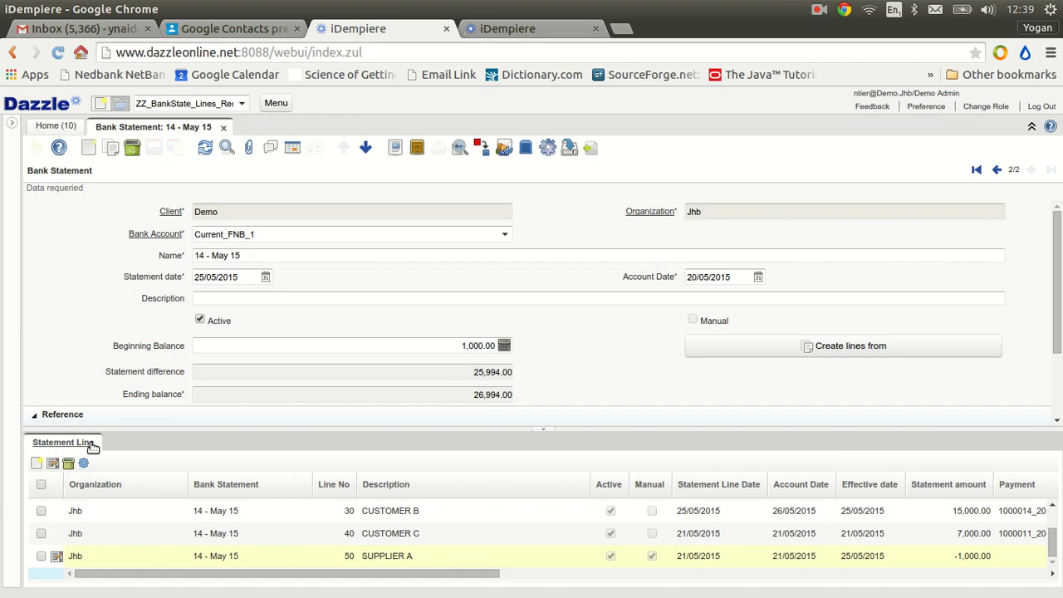
Create a payment from the bank statement info of the SUPPLIER A statement line
left_click(63, 442)
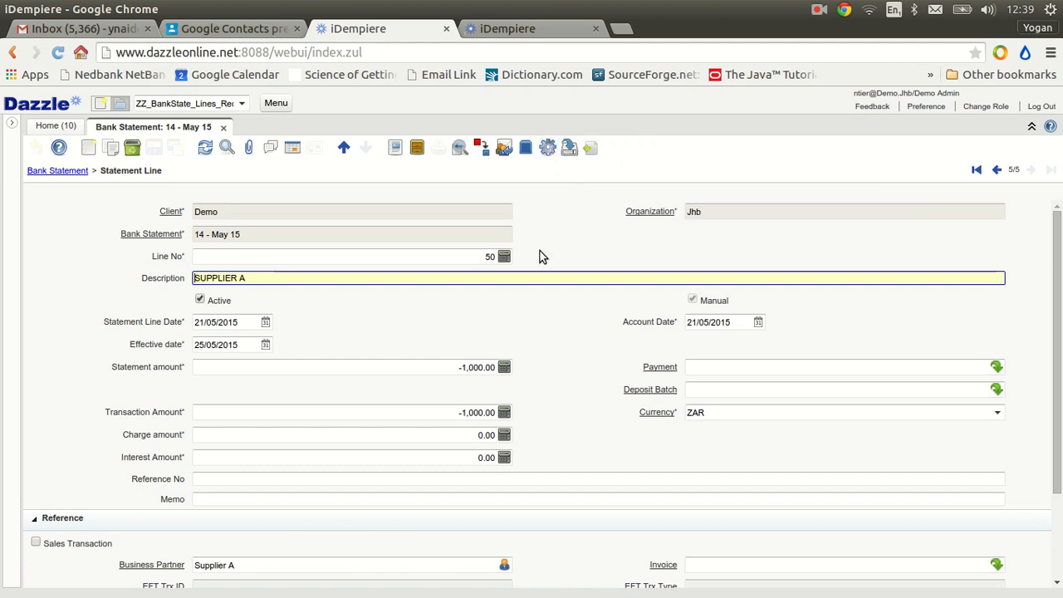
left_click(547, 147)
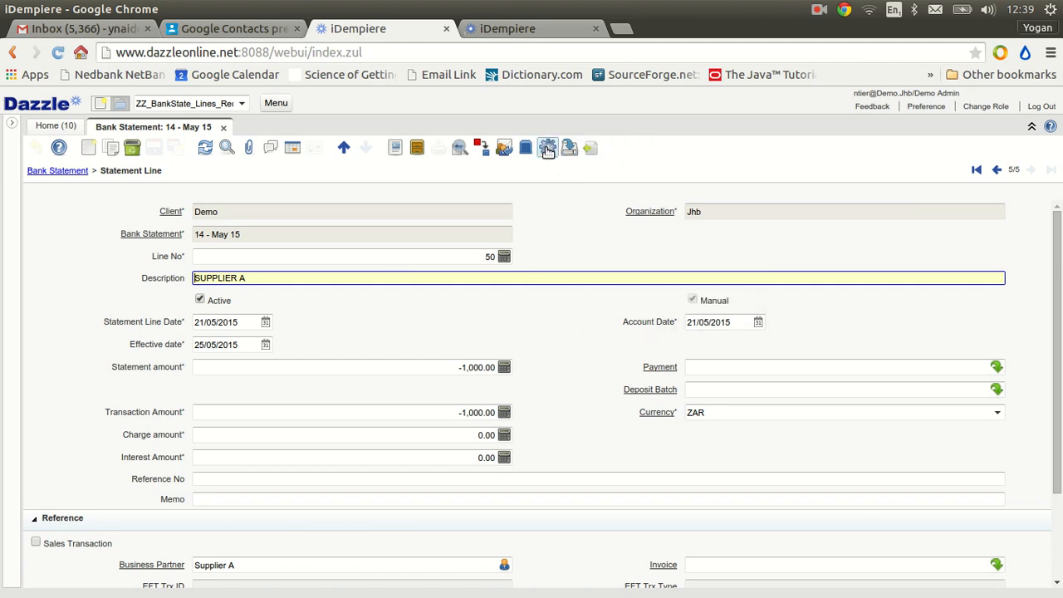
left_click(574, 207)
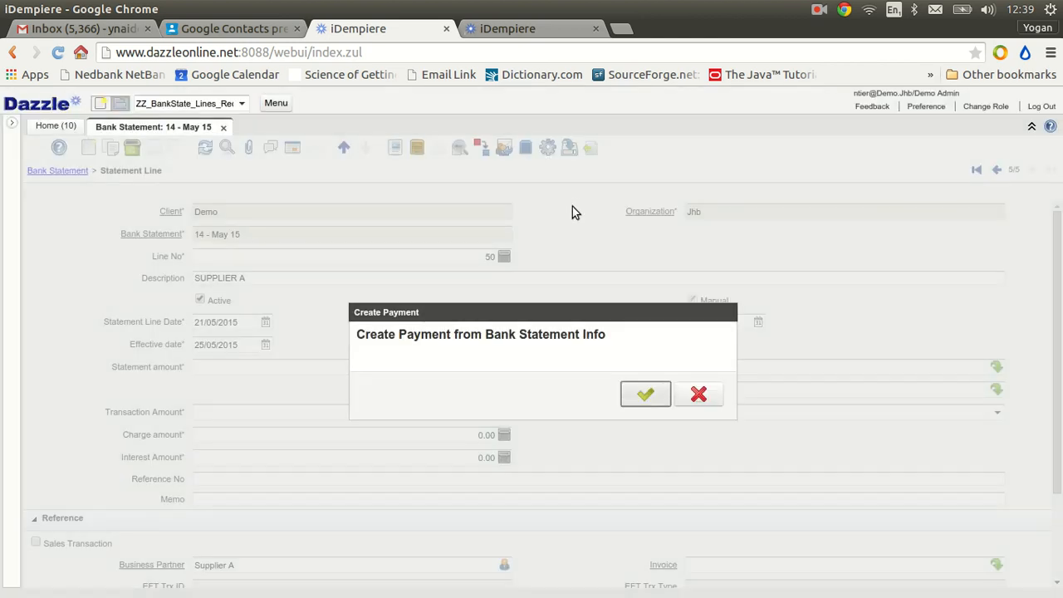
left_click(644, 397)
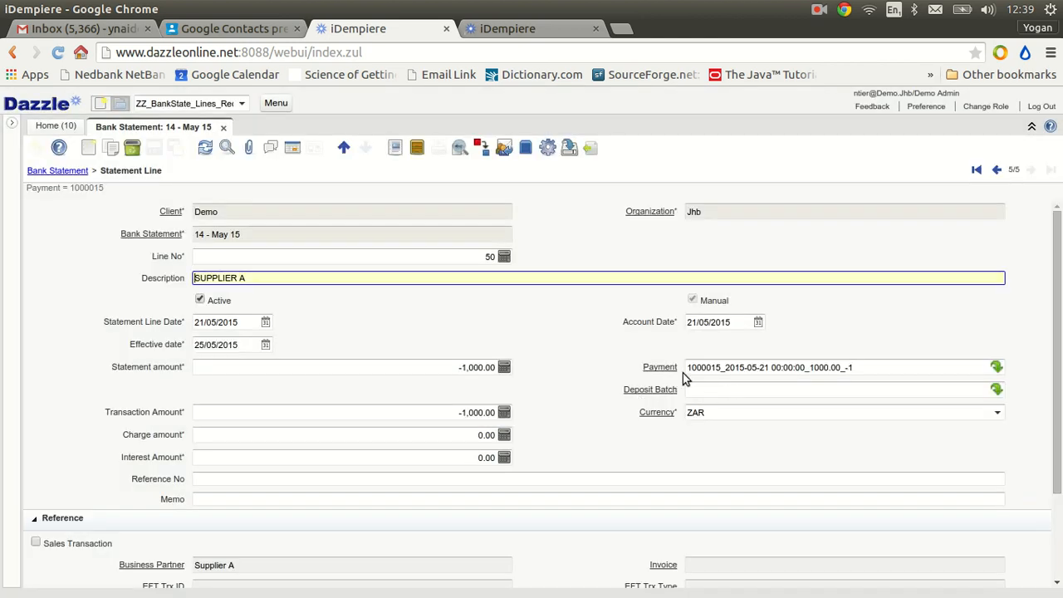
Run ZZ_BankState_Lines_Recon from the parent bank statement for 01/05/2015 to 31/05/2015, check the report, and close it with its process
left_click(343, 147)
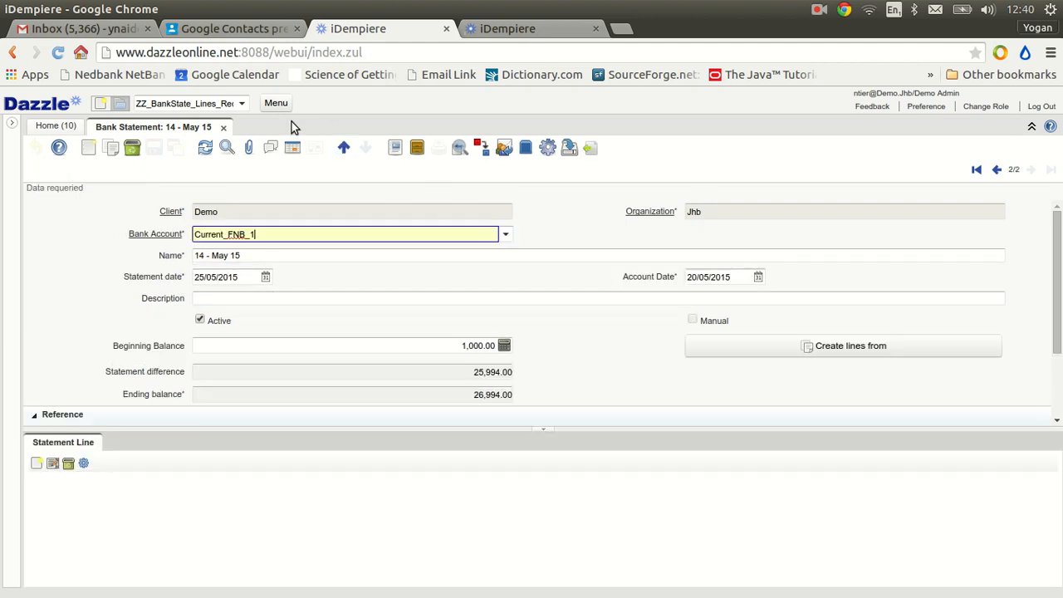
left_click(243, 103)
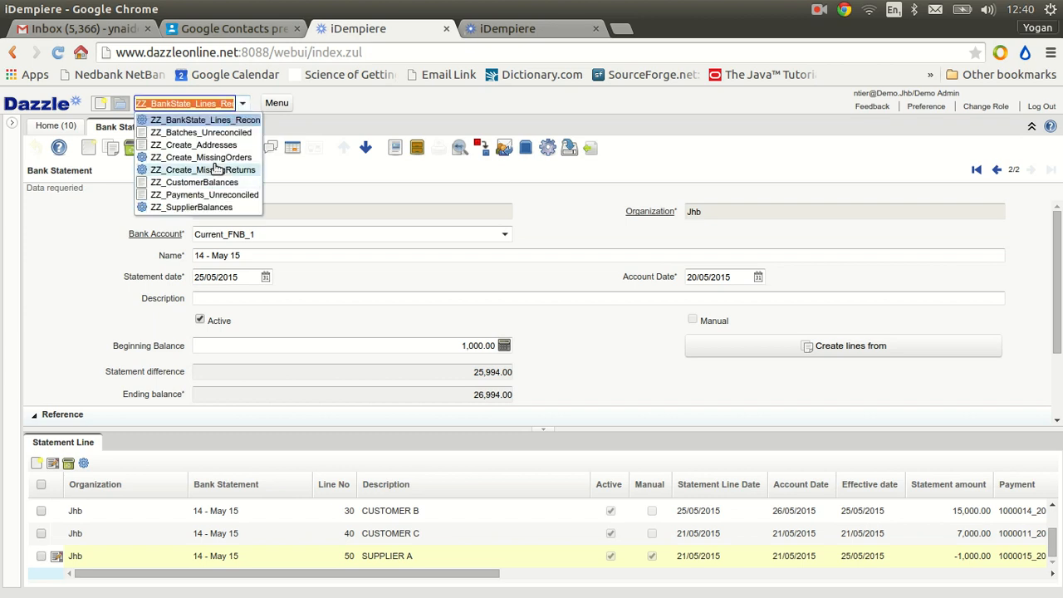
left_click(212, 120)
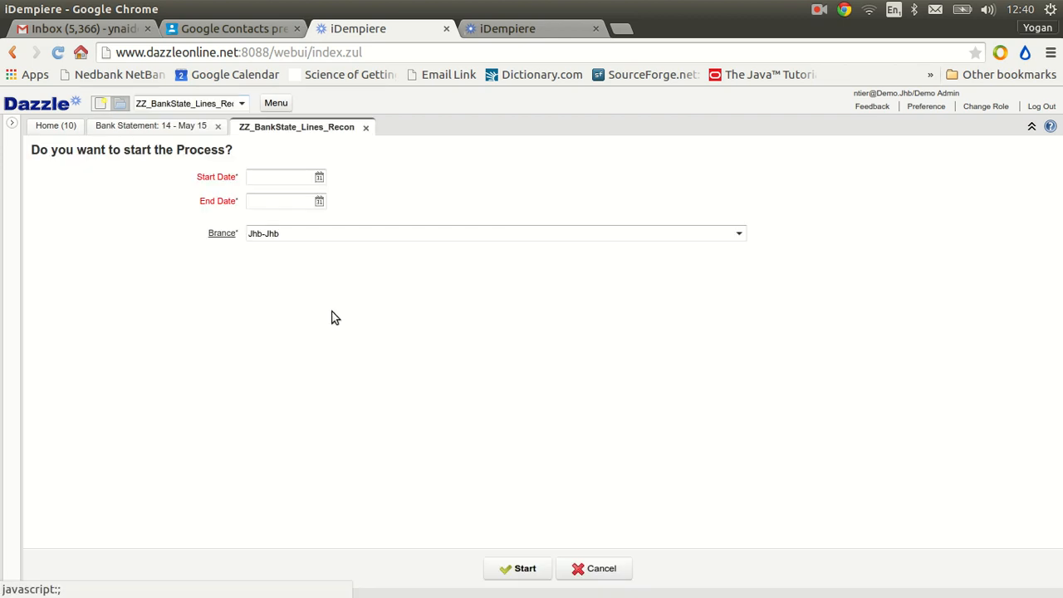
left_click(320, 177)
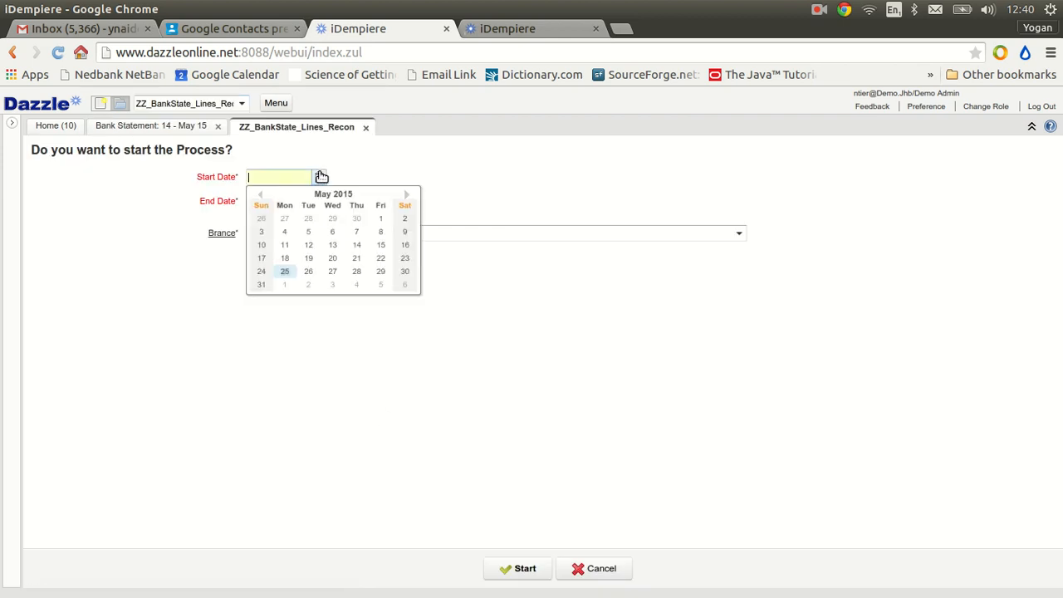
left_click(381, 218)
left_click(319, 201)
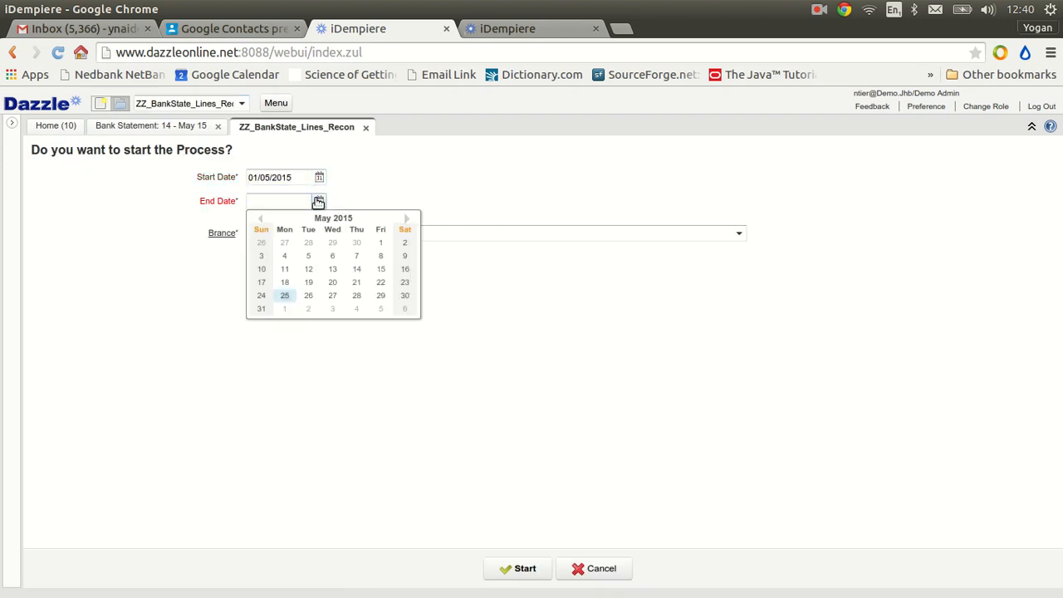
left_click(265, 311)
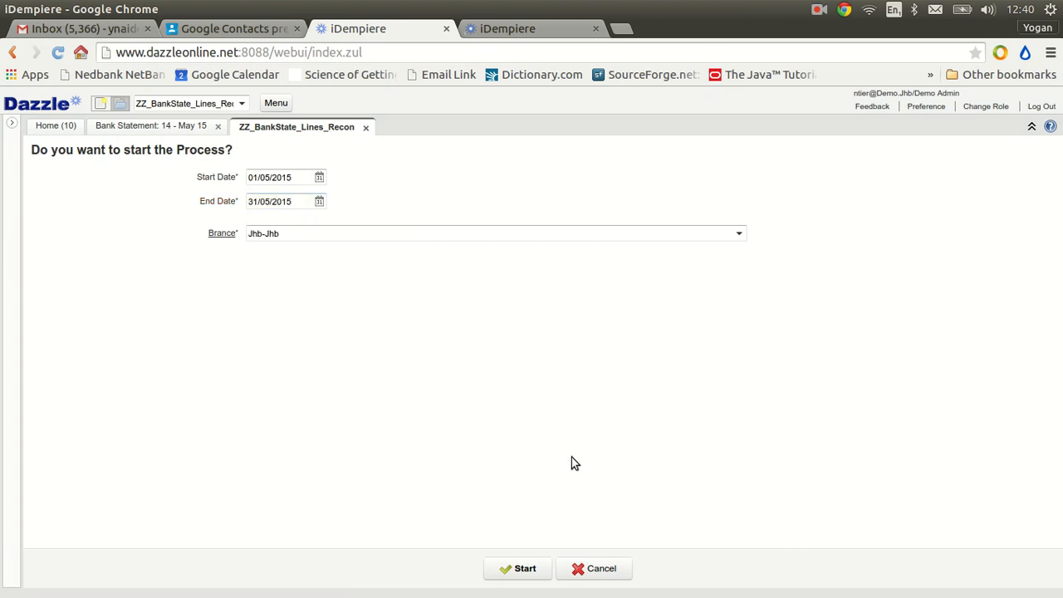
left_click(532, 570)
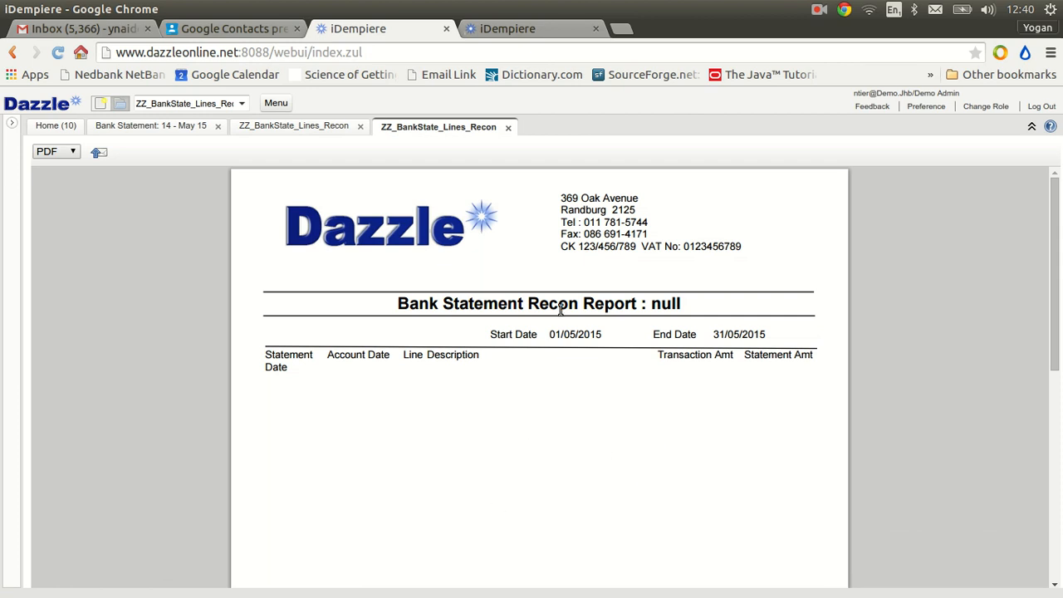
left_click(510, 130)
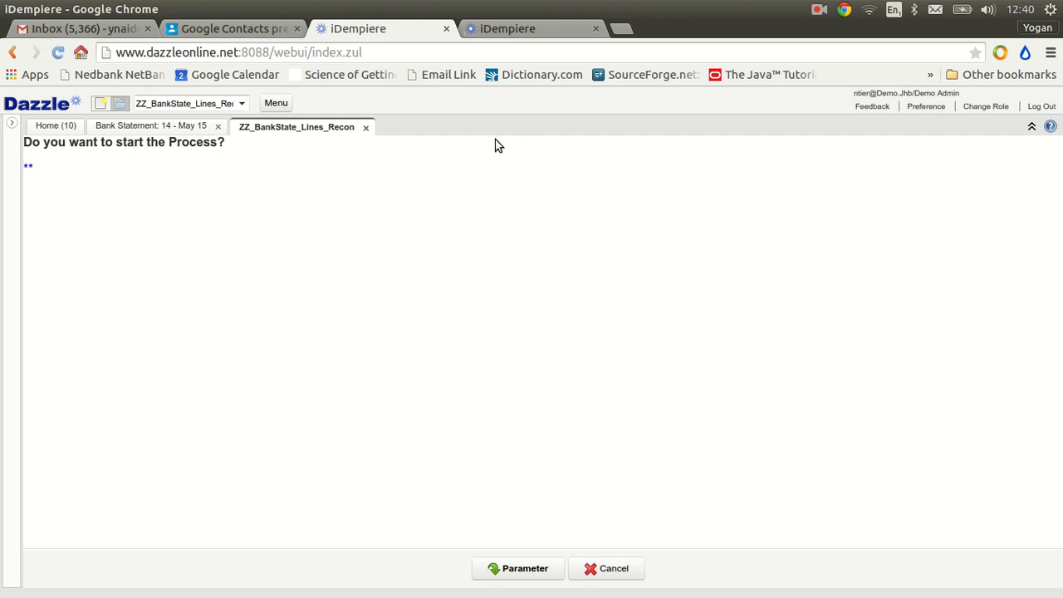
left_click(366, 127)
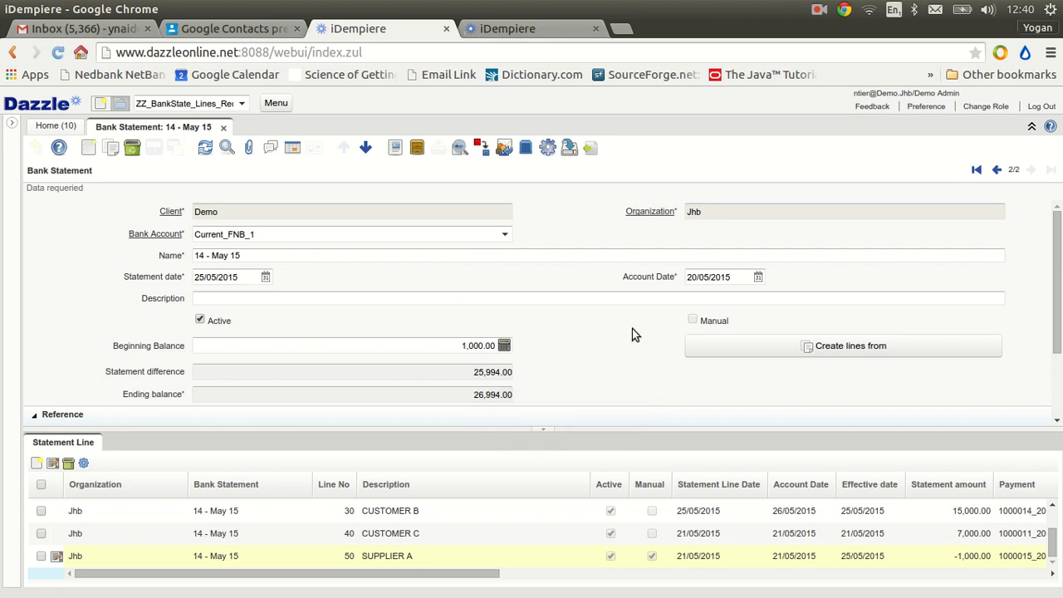
Complete the 14 - May 15 bank statement with the Complete document action and check its status
scroll(640, 312, "down", 2)
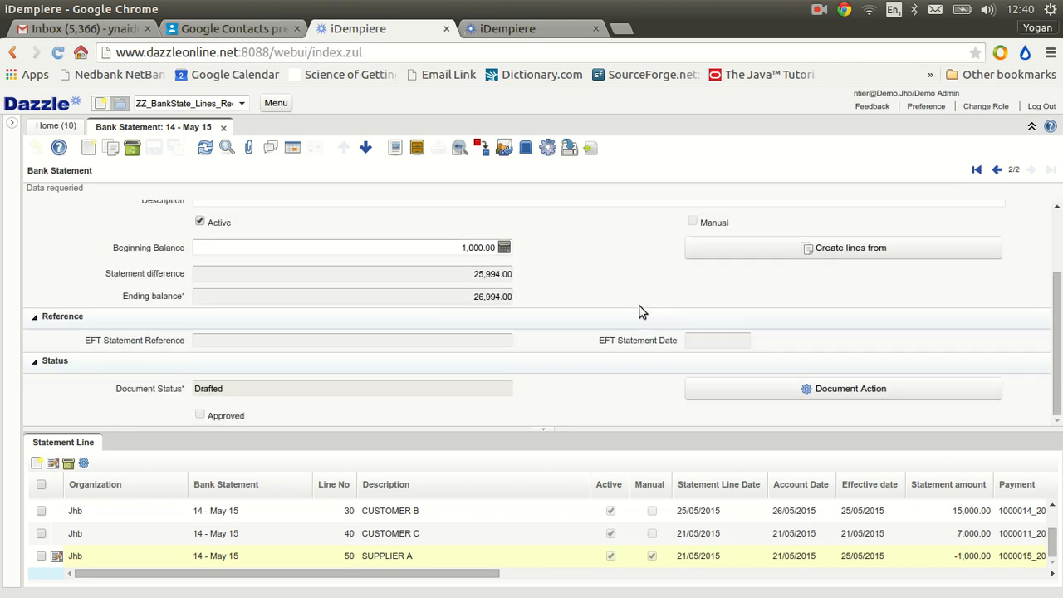
left_click(797, 396)
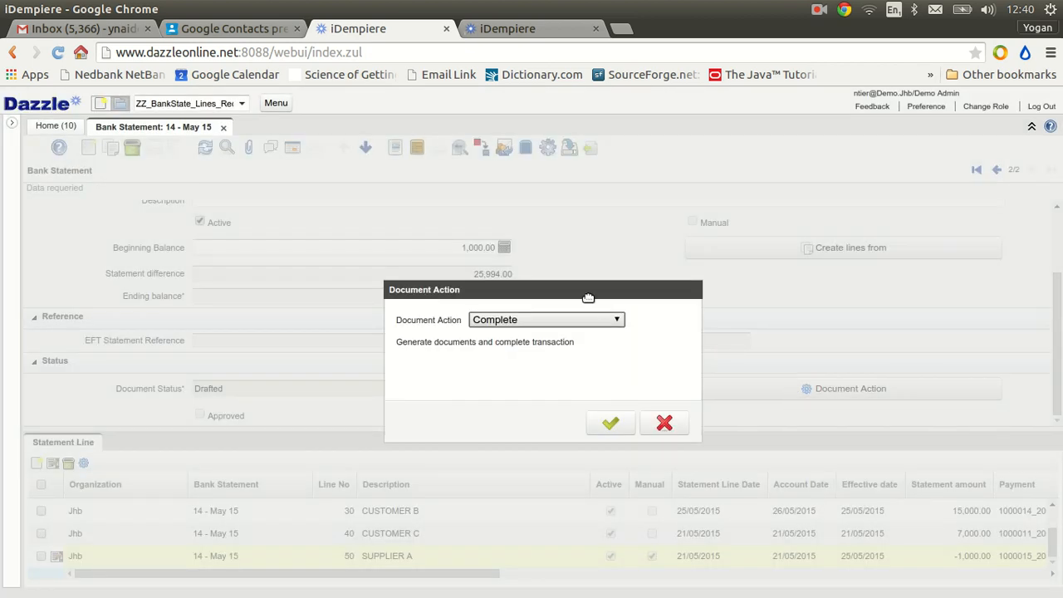
left_click(609, 425)
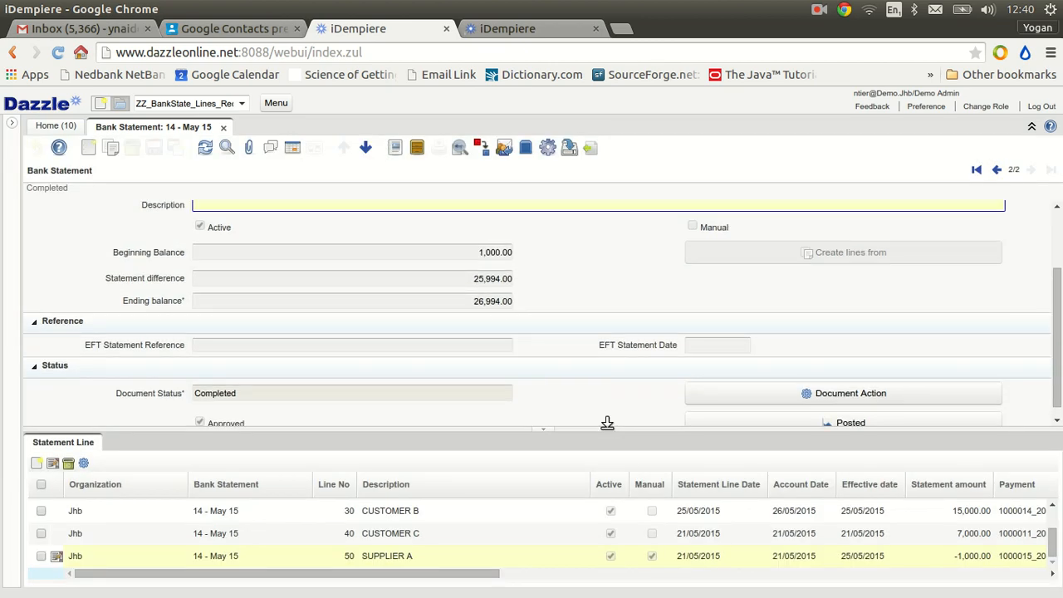
scroll(588, 322, "down", 1)
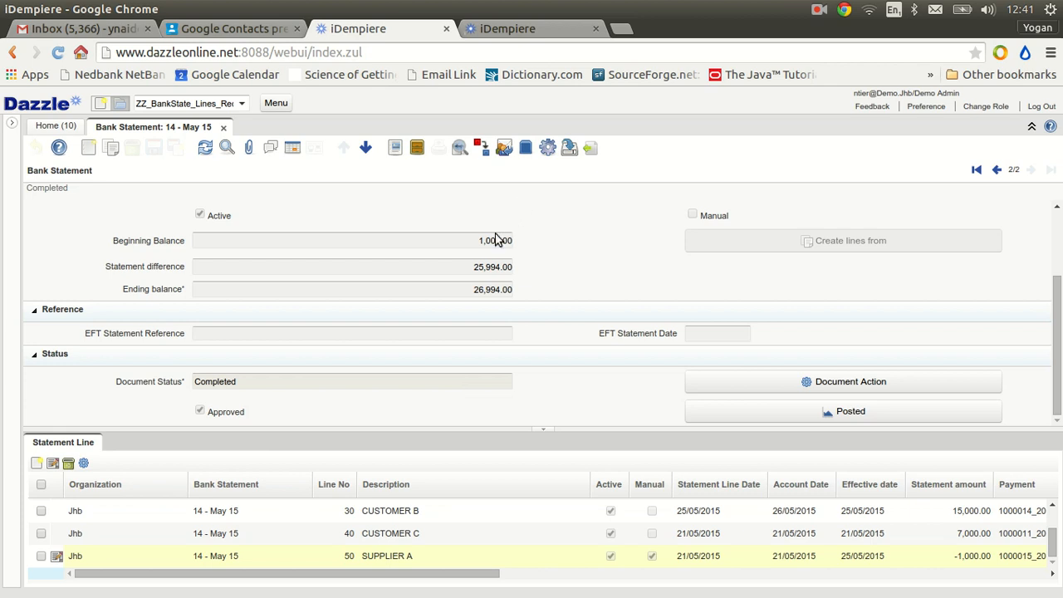
Switch to the iDempiere session at 154.0.165.224 and log in again with Select Role, choosing client Demo *** TEST *** and role Demo Admin
left_click(518, 30)
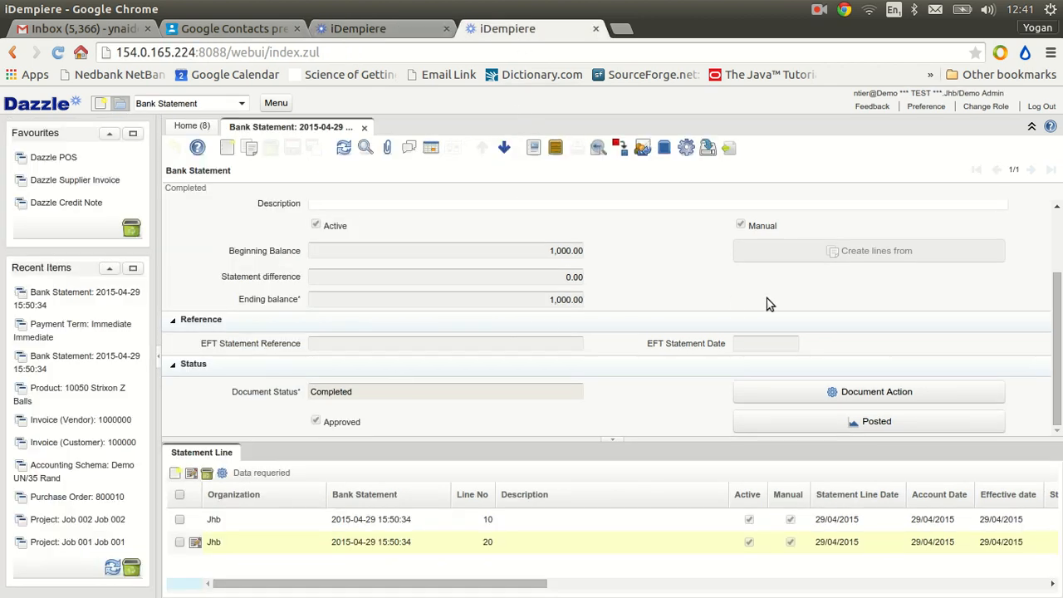
left_click(159, 359)
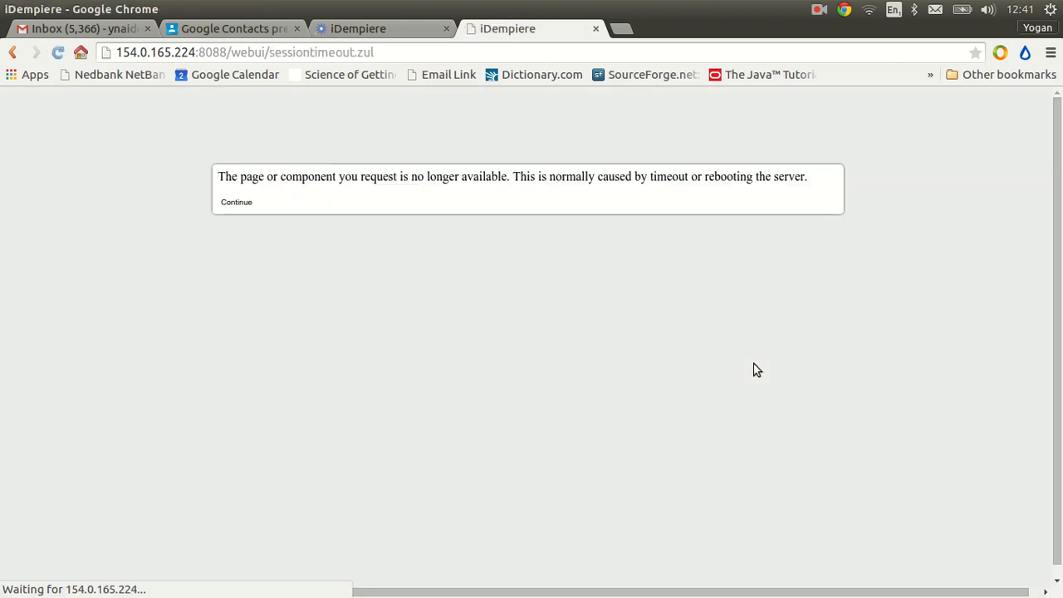
left_click(241, 204)
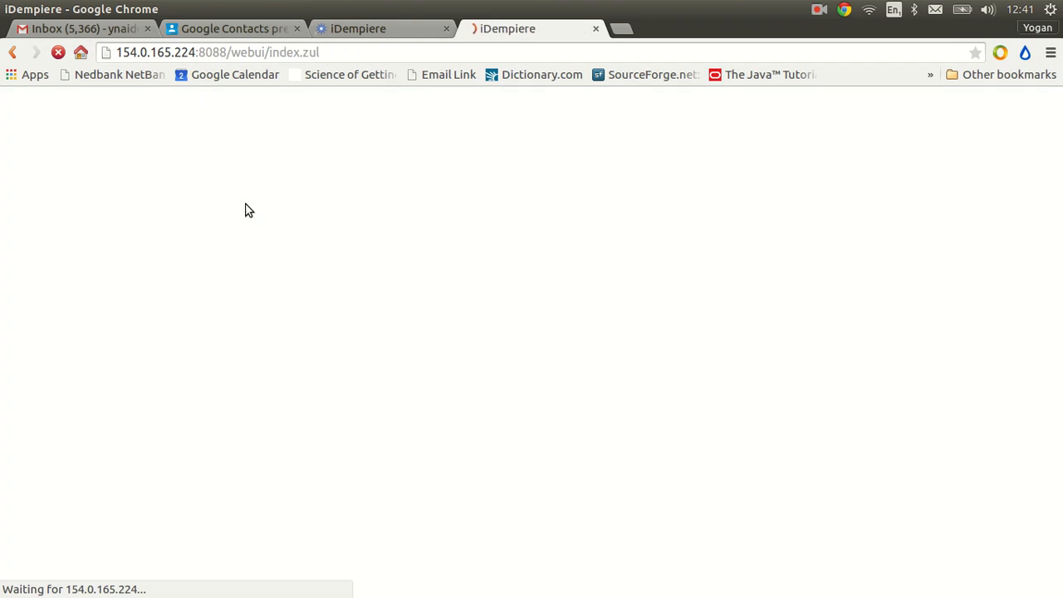
left_click(502, 354)
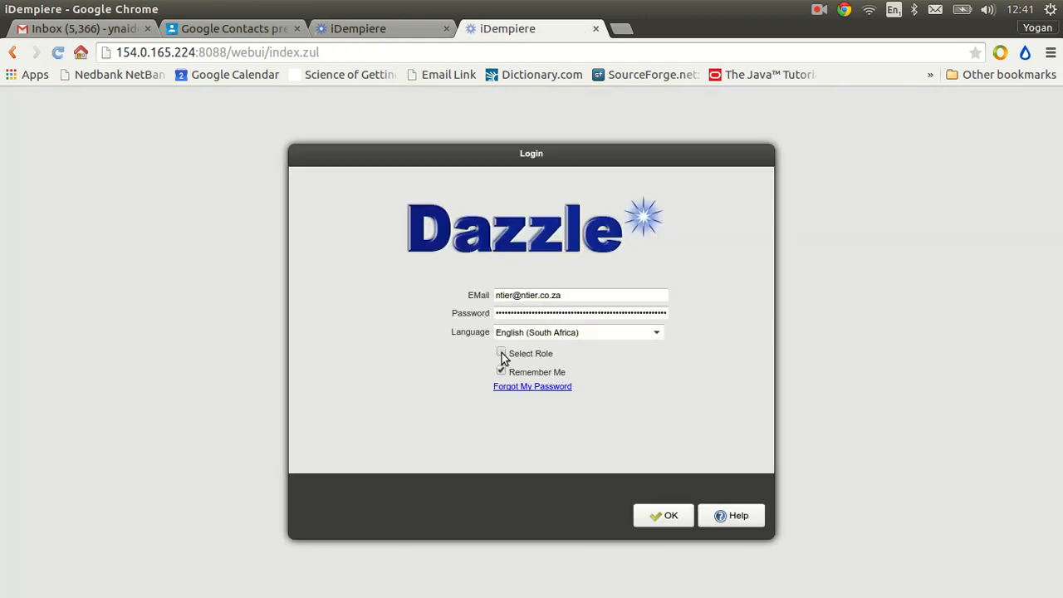
left_click(661, 517)
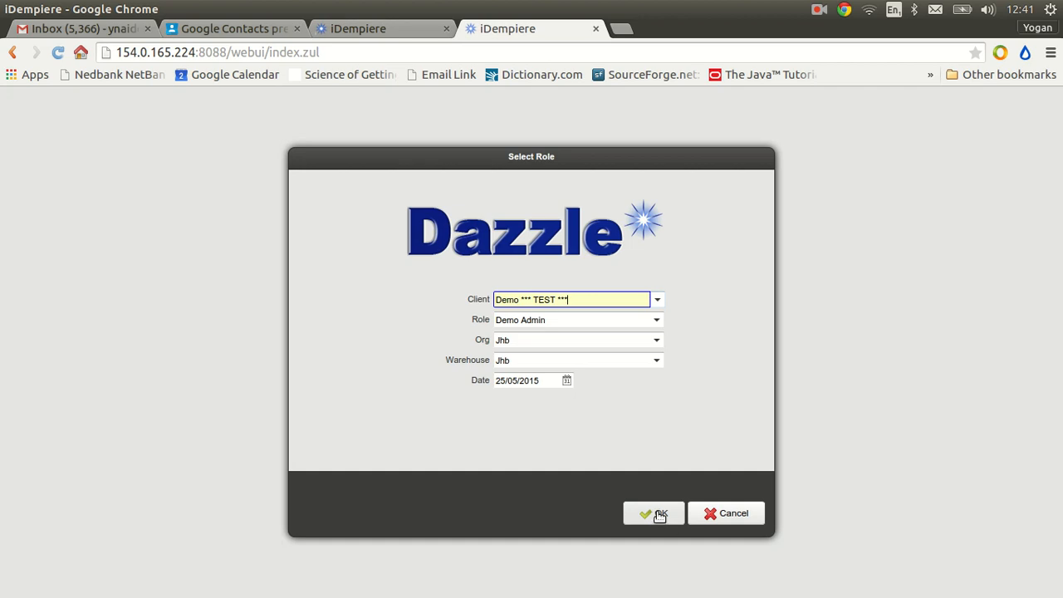
left_click(659, 516)
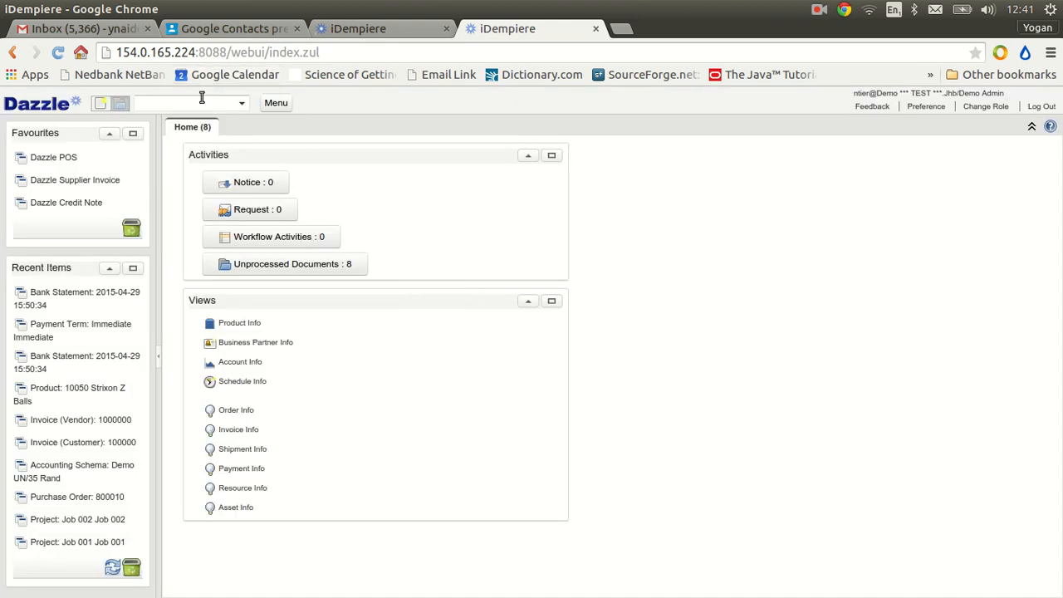
Find and open the Bank Statement window in the test client
left_click(200, 103)
type("bank stat")
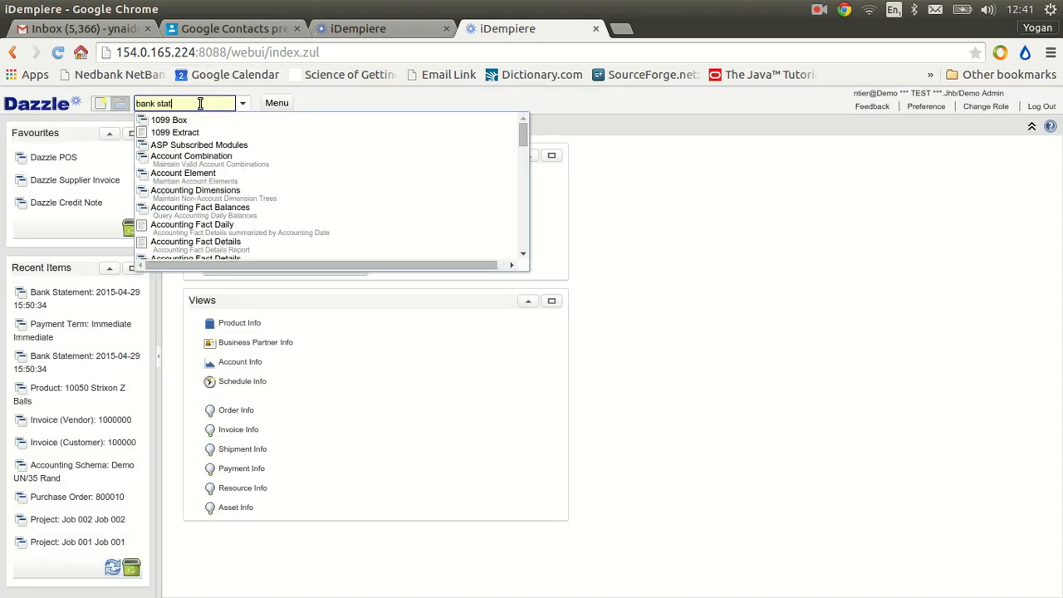
left_click(190, 120)
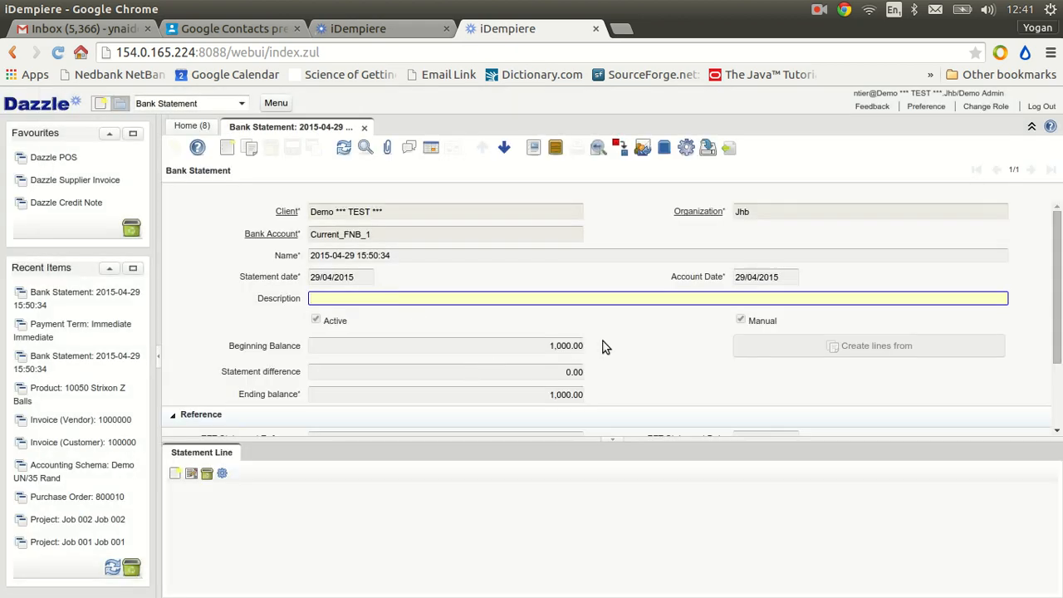
scroll(650, 326, "down", 3)
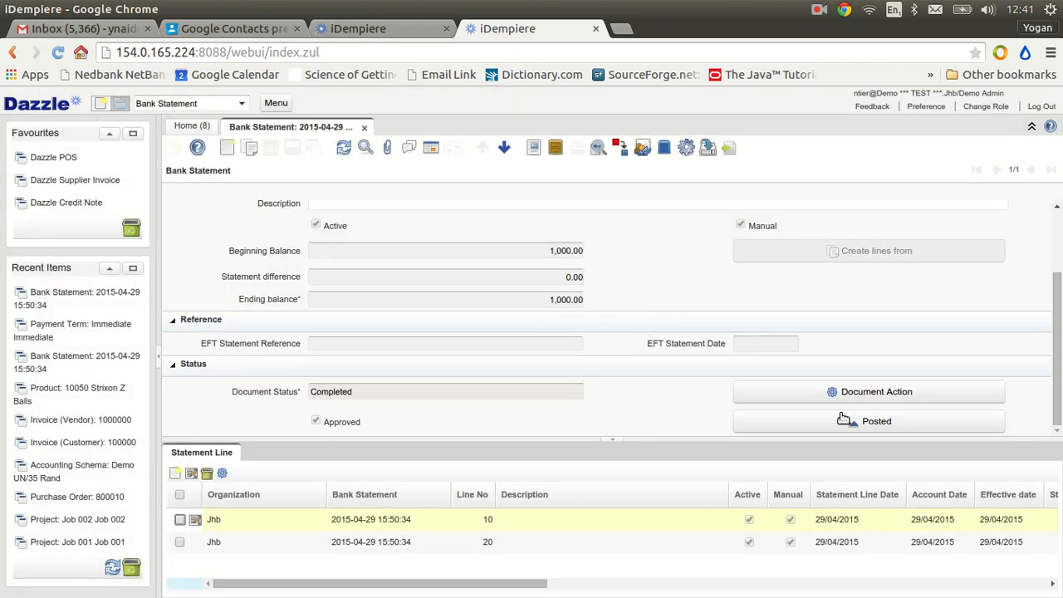
left_click(884, 394)
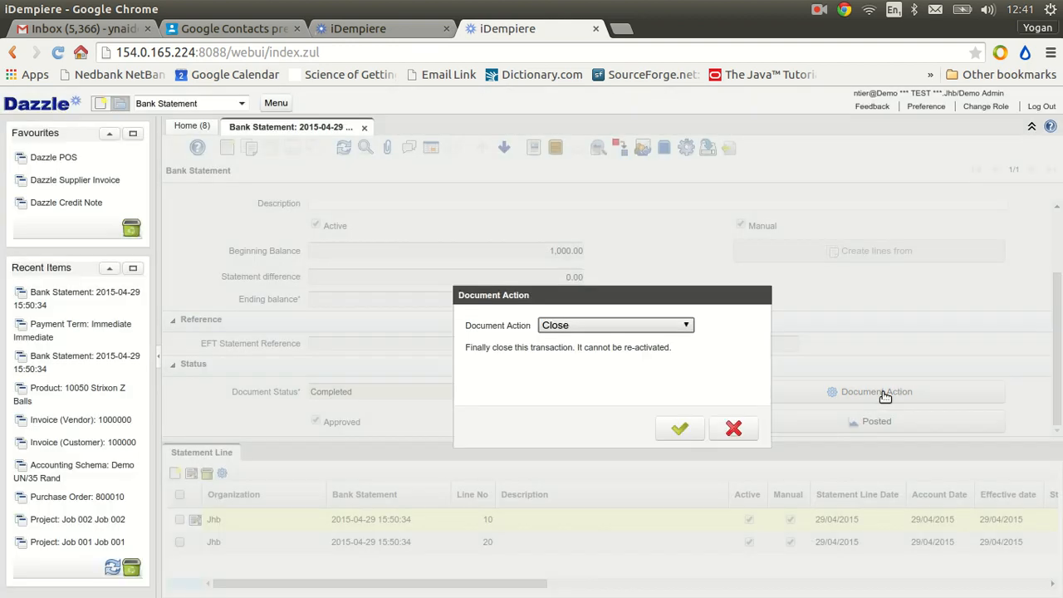
left_click(687, 326)
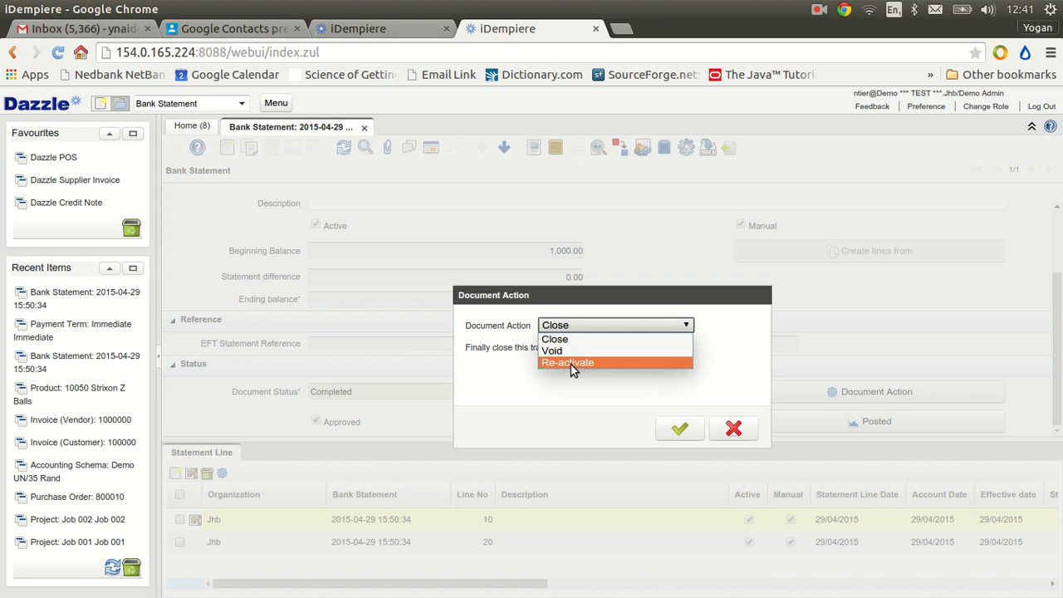
left_click(730, 398)
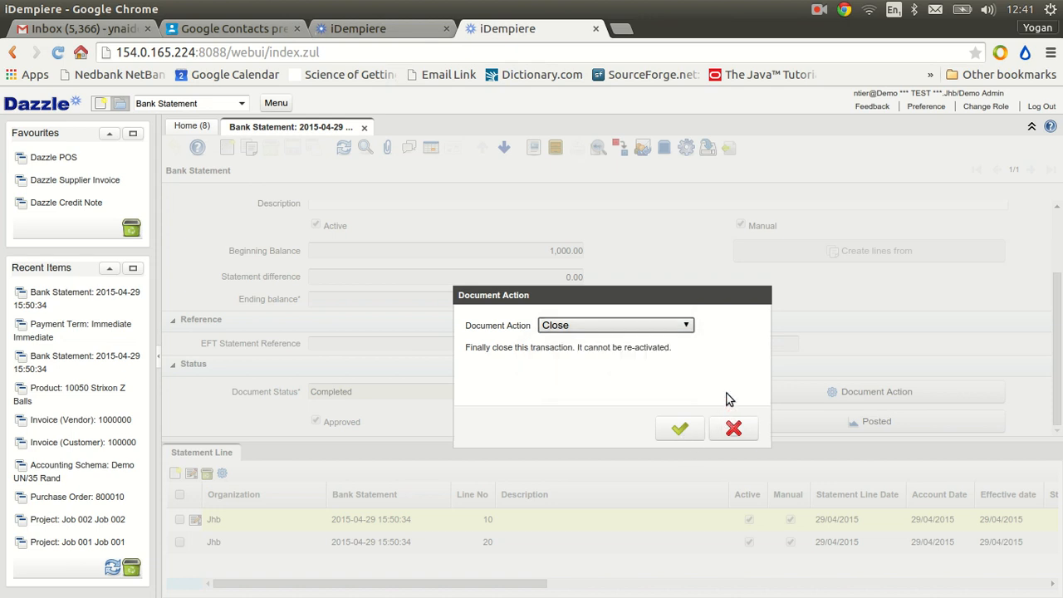
left_click(734, 429)
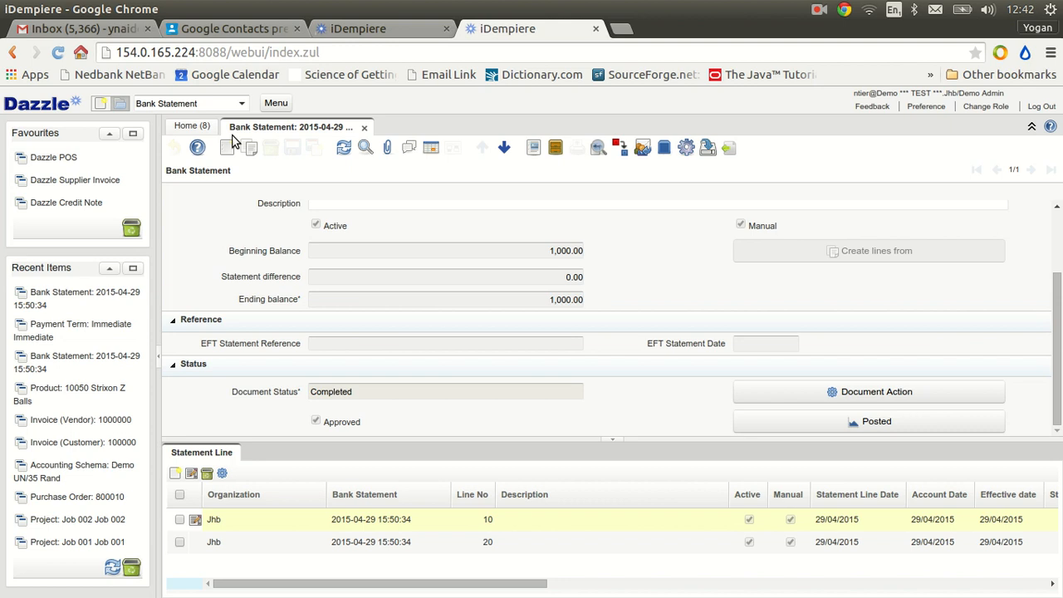
left_click(195, 103)
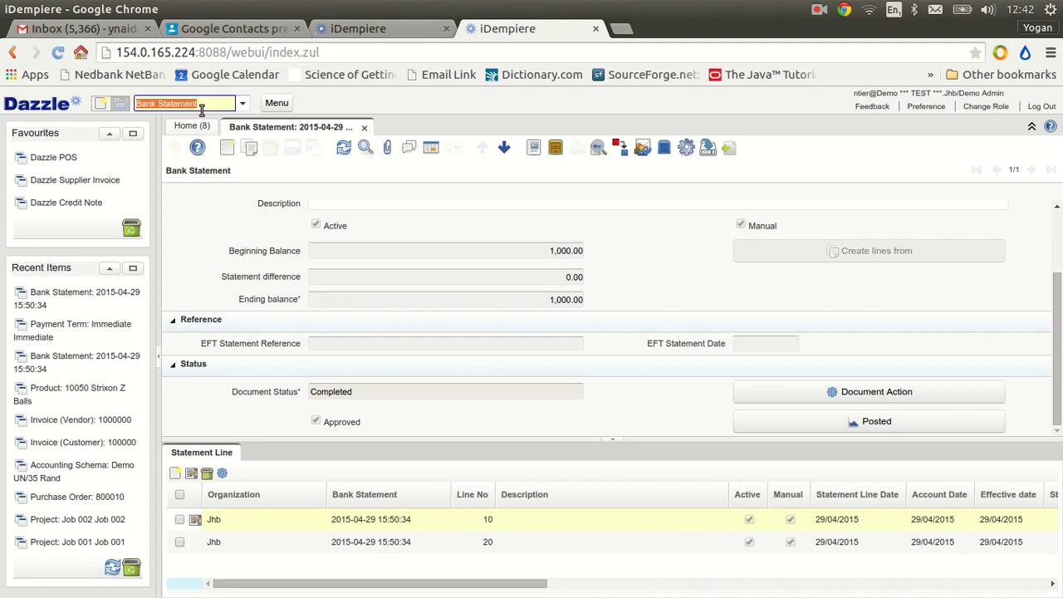
left_click(342, 28)
left_click(202, 109)
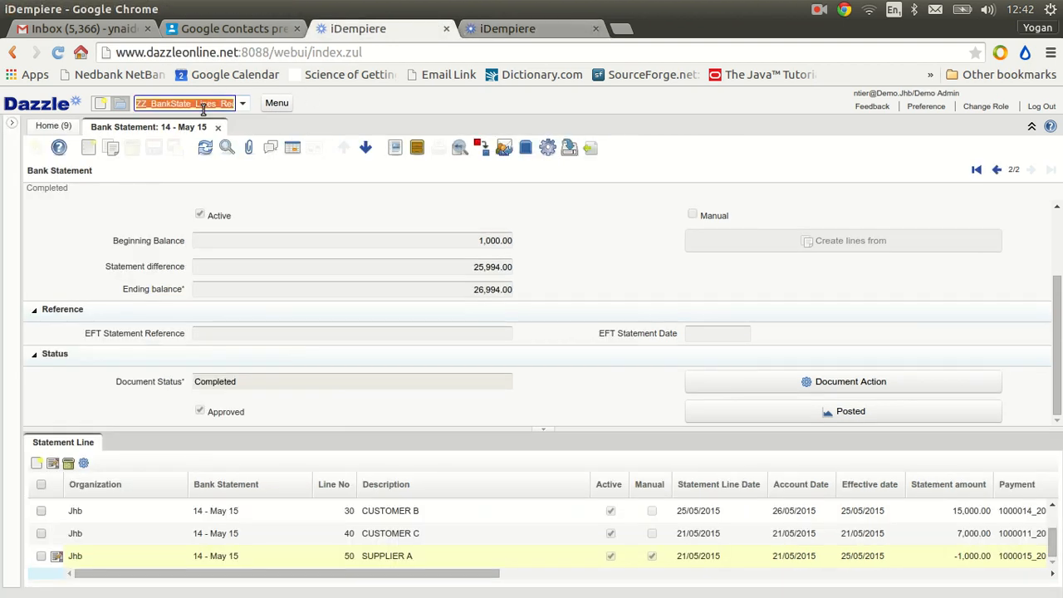
type("unre")
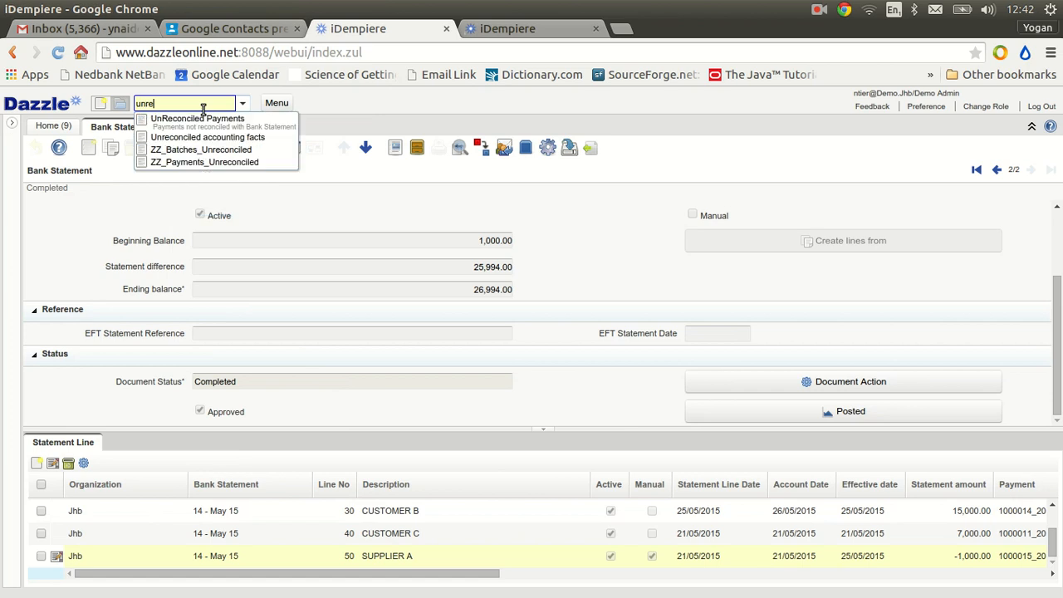
left_click(204, 121)
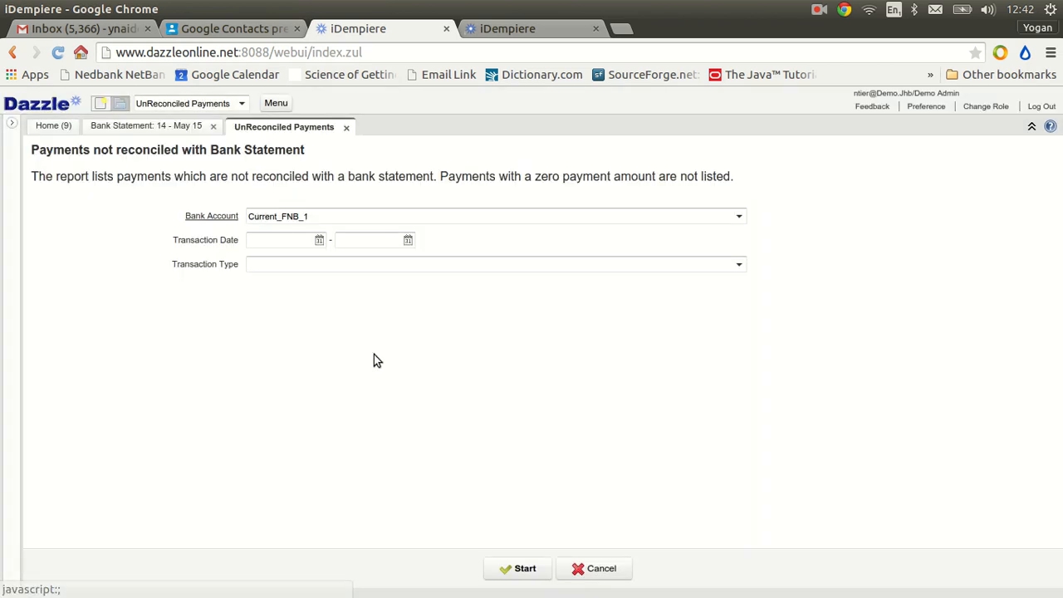